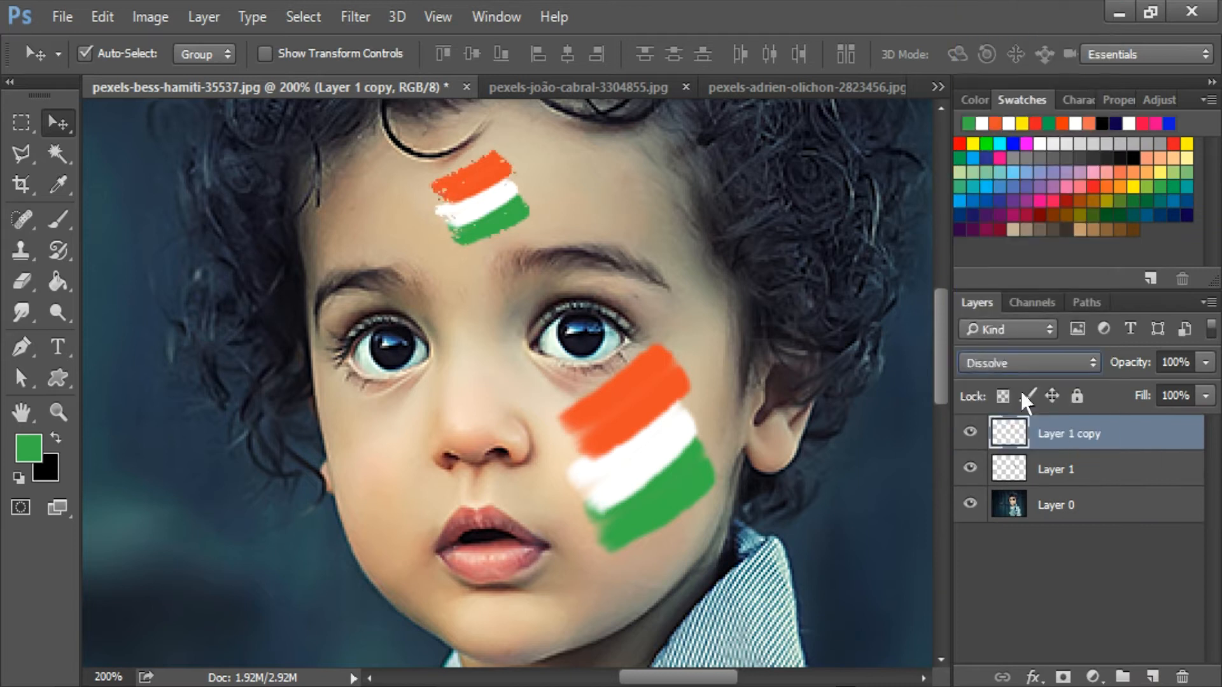
pyautogui.press('Escape')
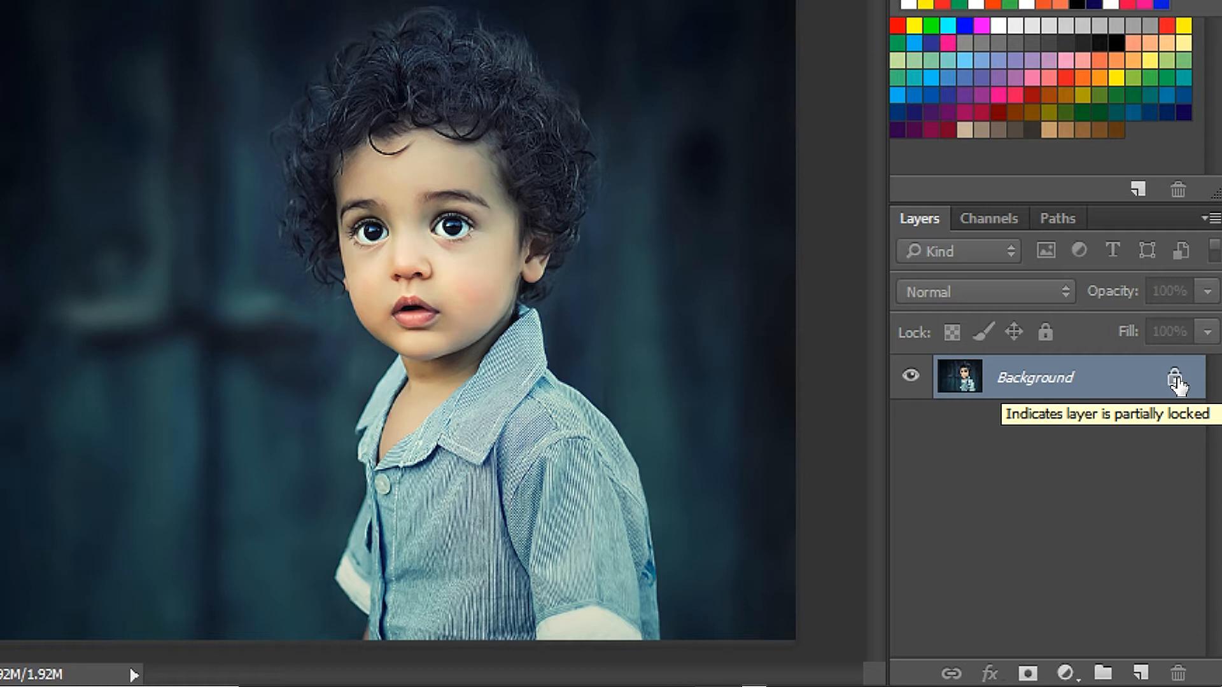
# Convert the locked Background into an editable layer, keeping the name Layer 0.
pyautogui.doubleClick(1089, 382)
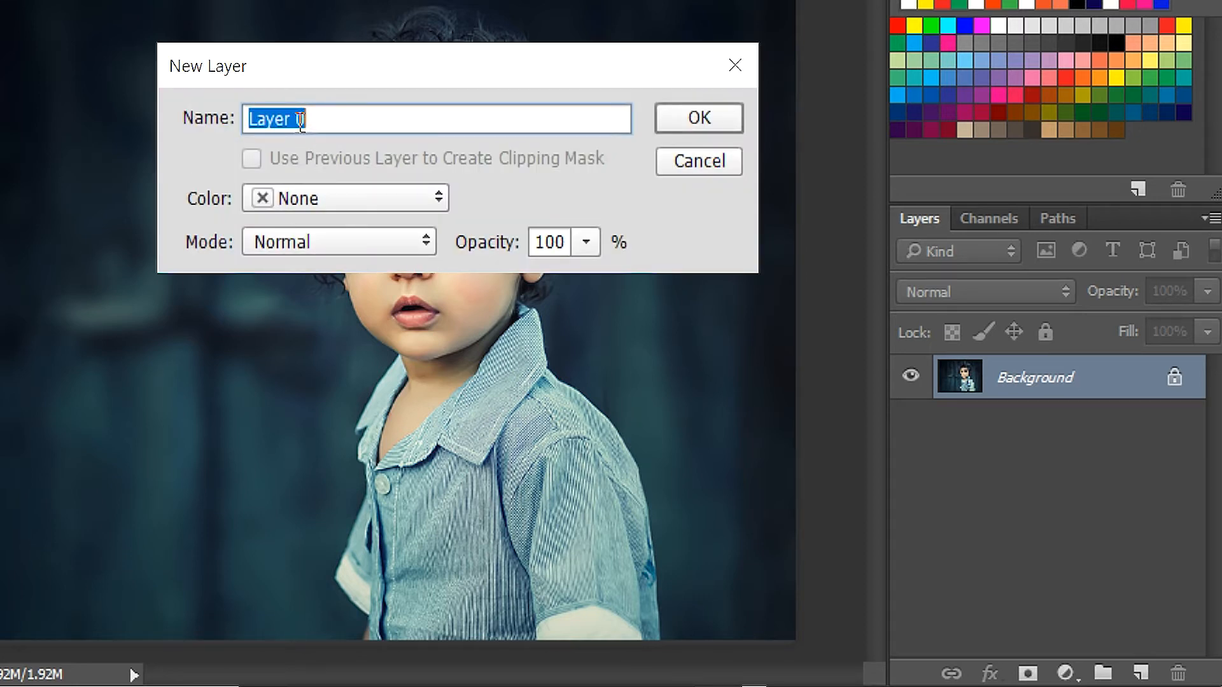
pyautogui.click(339, 125)
pyautogui.click(704, 116)
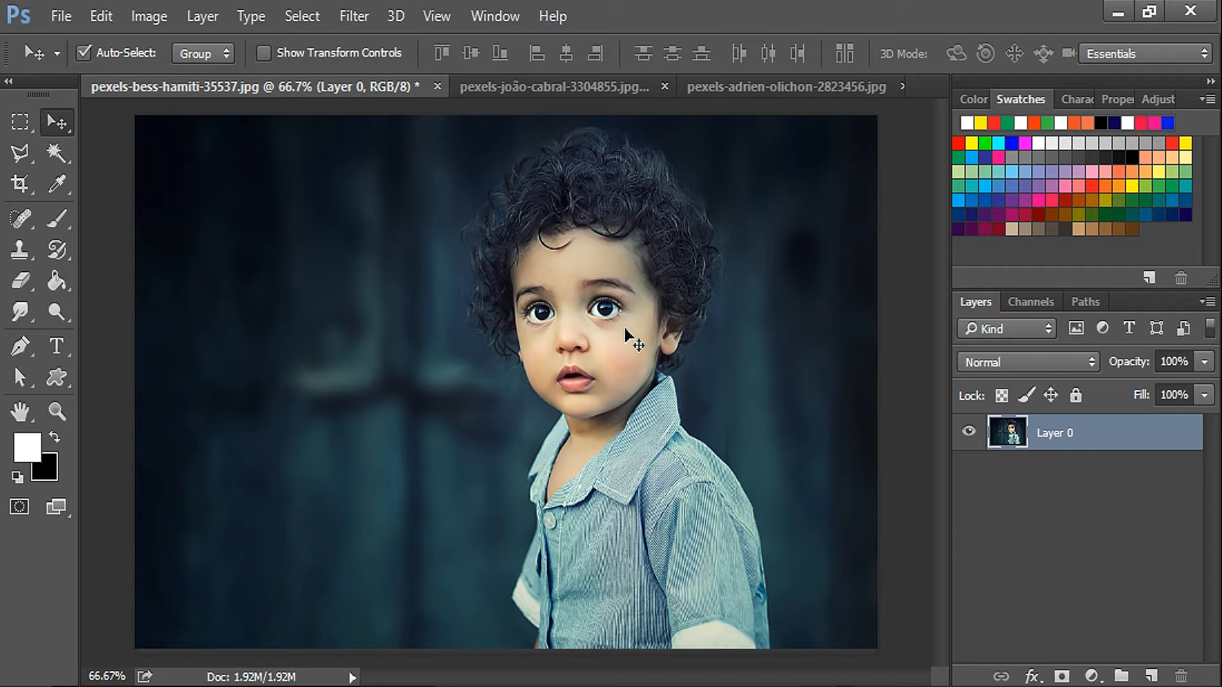
# Add a new empty layer above Layer 0 for painting on the child's face.
pyautogui.press('ctrl')
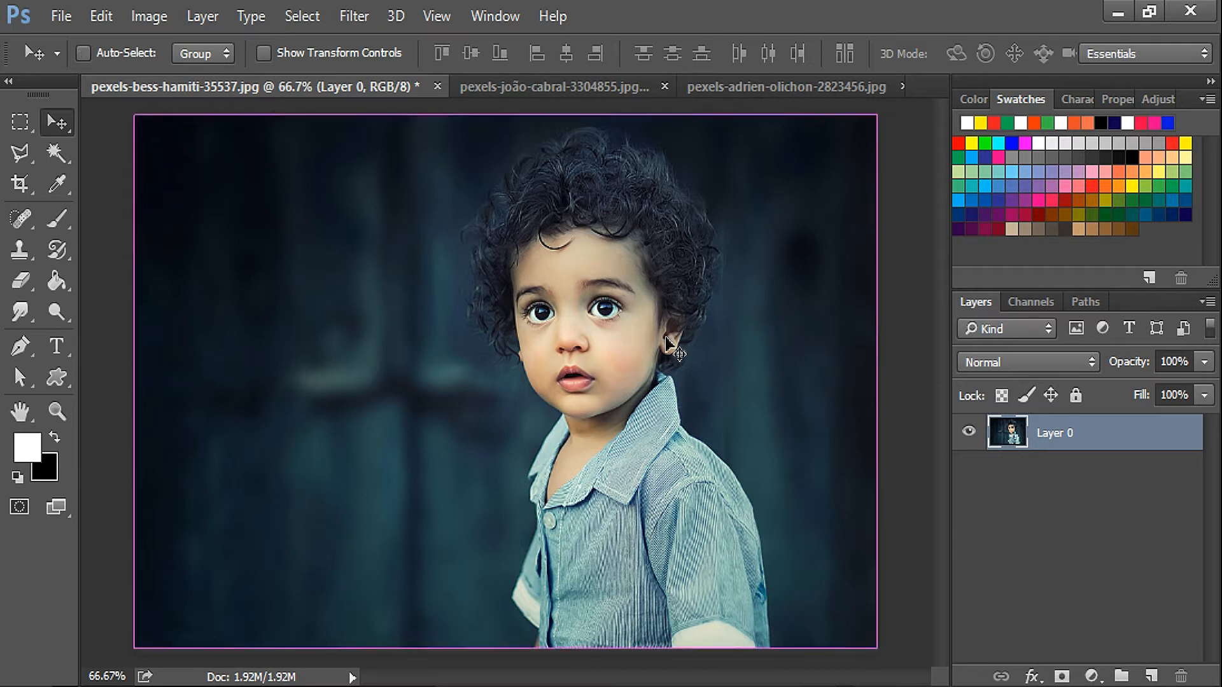
pyautogui.hotkey('ctrl', '+')
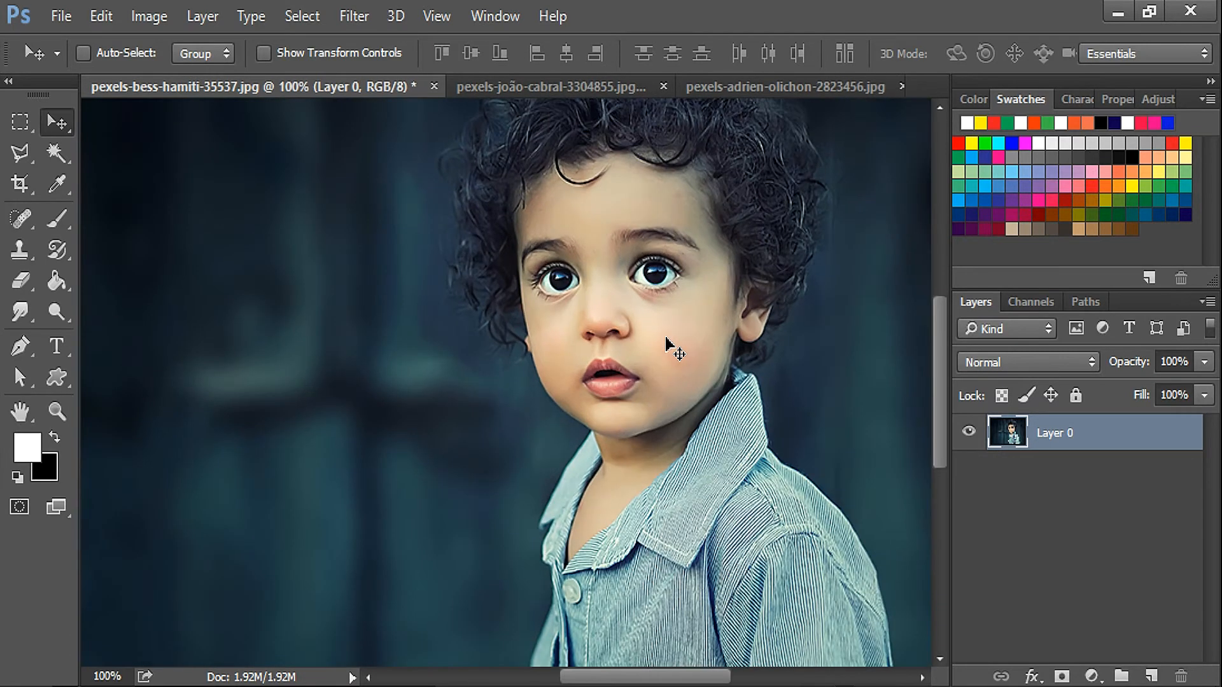
pyautogui.hotkey('ctrl', '+')
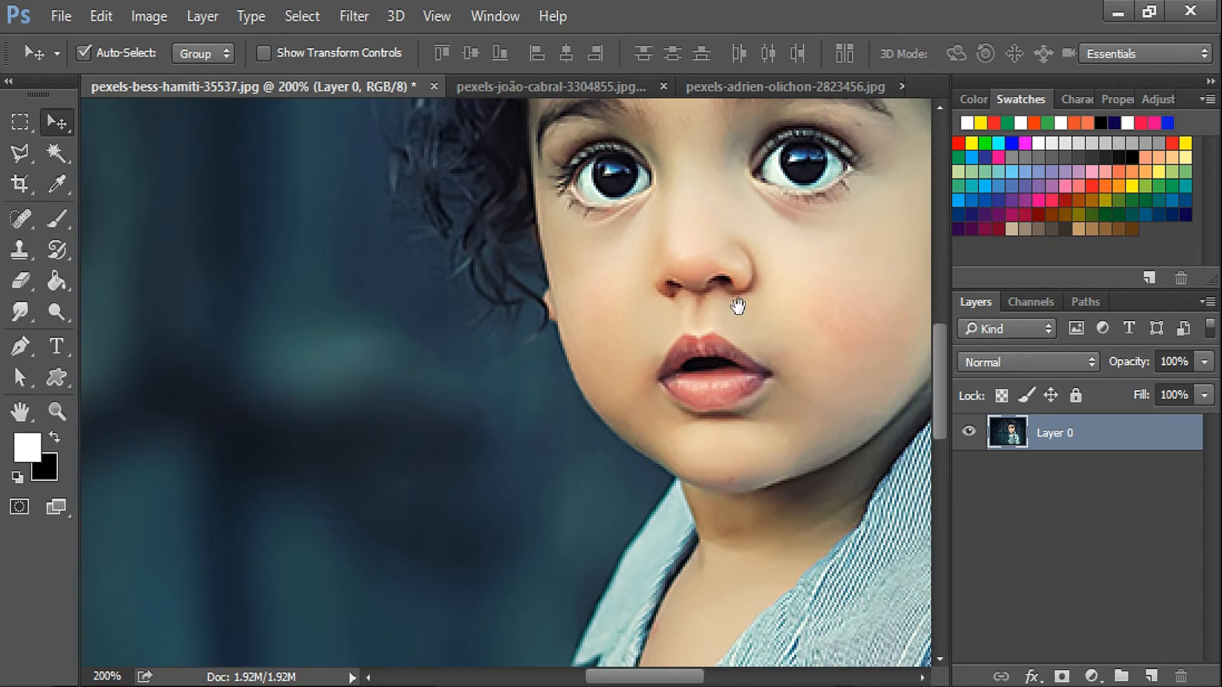
pyautogui.moveTo(738, 307); pyautogui.dragTo(515, 473)
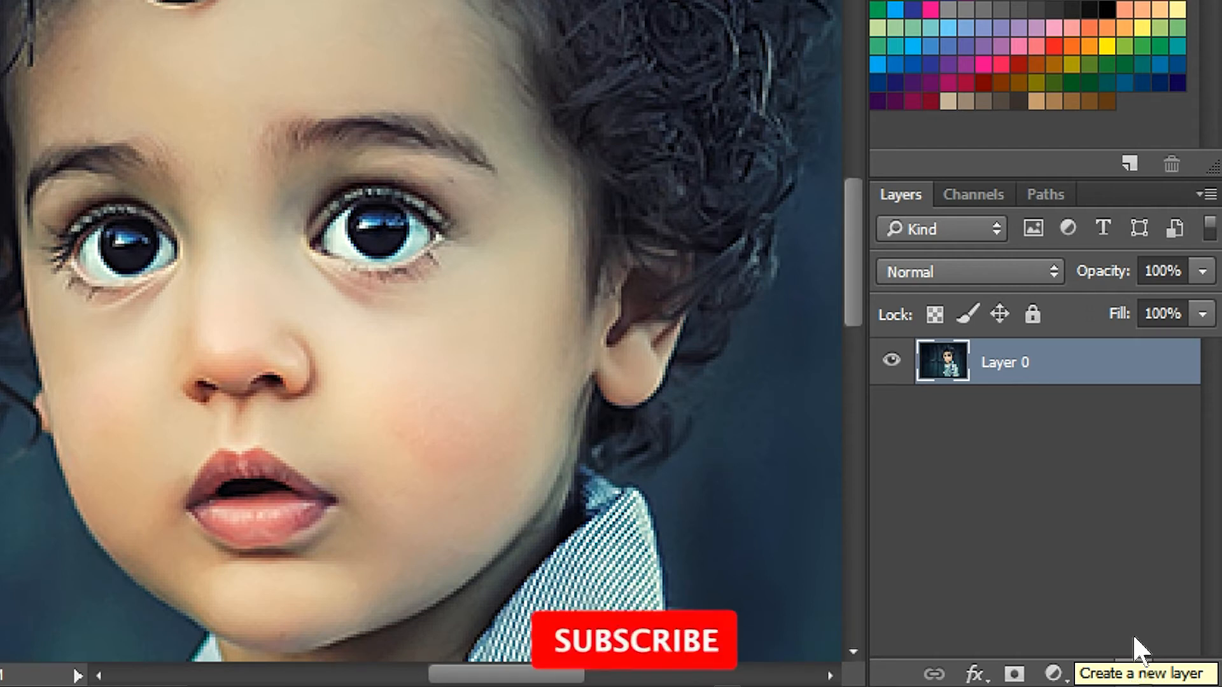
pyautogui.click(1142, 678)
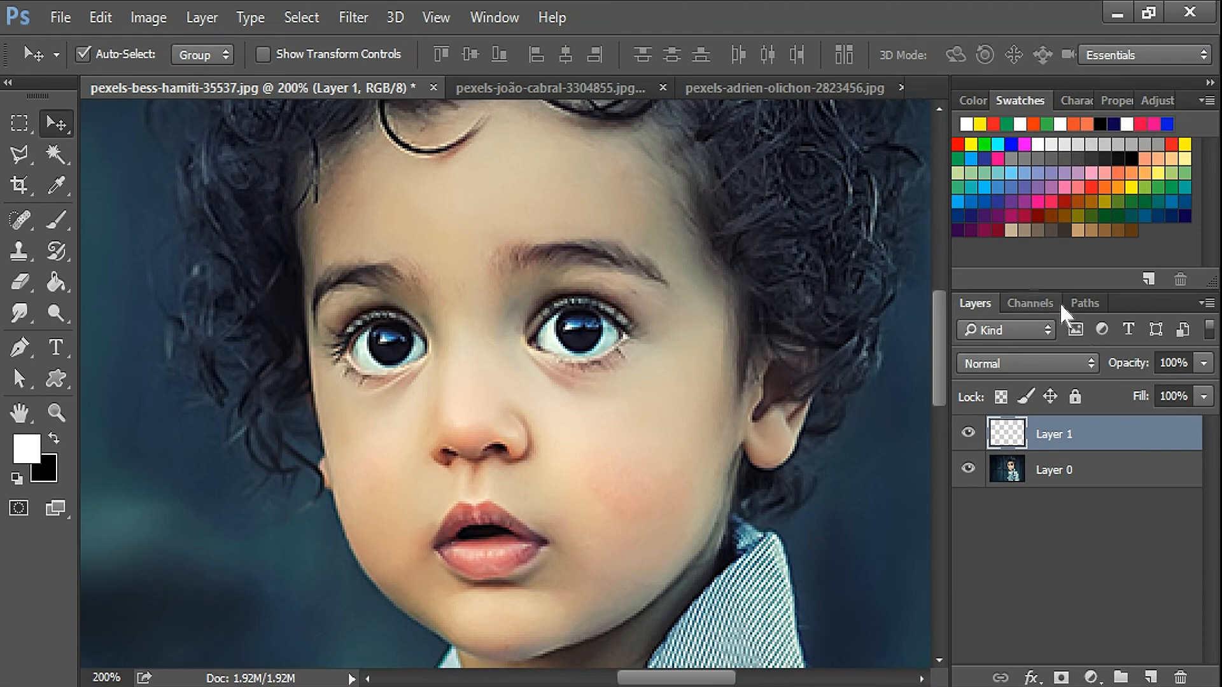
# Set the foreground colour to orange and choose a wide bristle brush at 15 px for the Brush tool.
pyautogui.click(1078, 122)
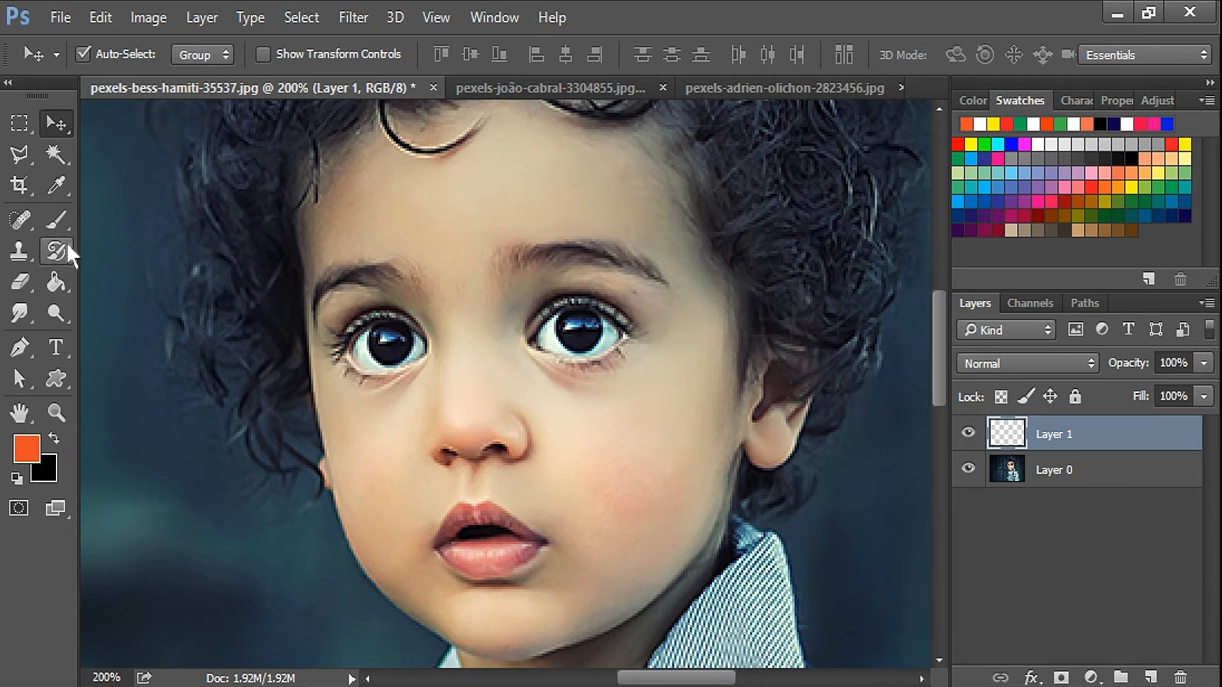
pyautogui.click(58, 223)
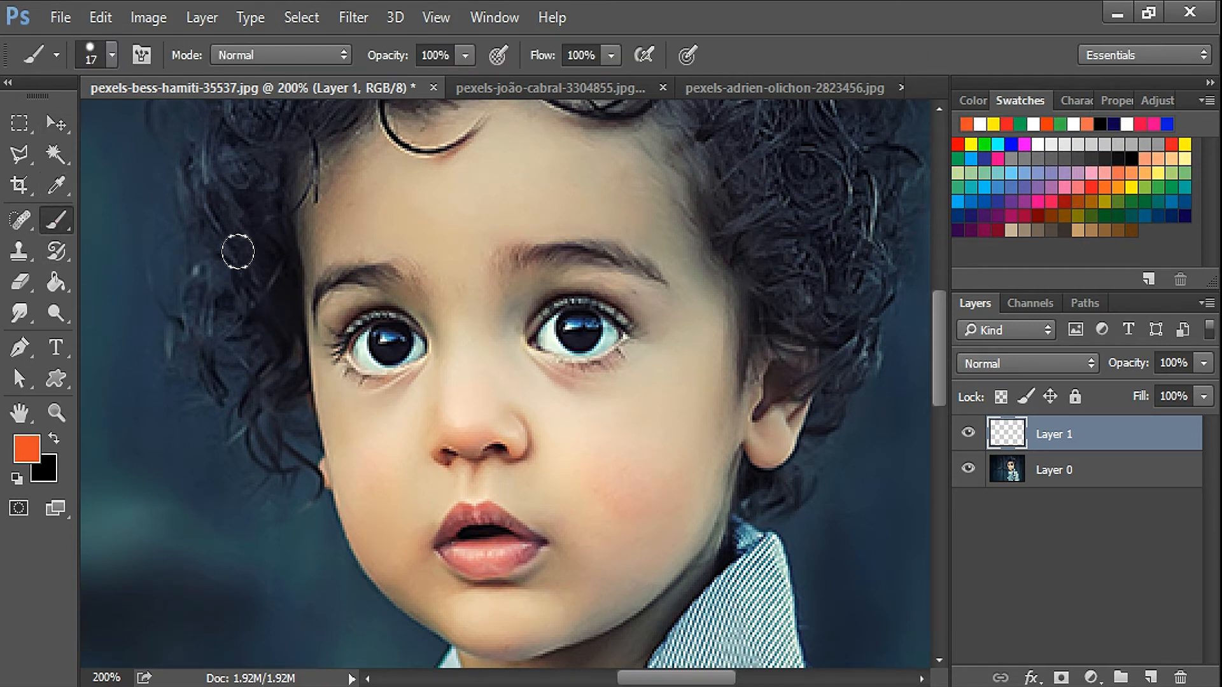
pyautogui.click(112, 56)
pyautogui.moveTo(136, 127)
pyautogui.mouseDown()
pyautogui.moveTo(173, 131)
pyautogui.moveTo(136, 131)
pyautogui.mouseUp()
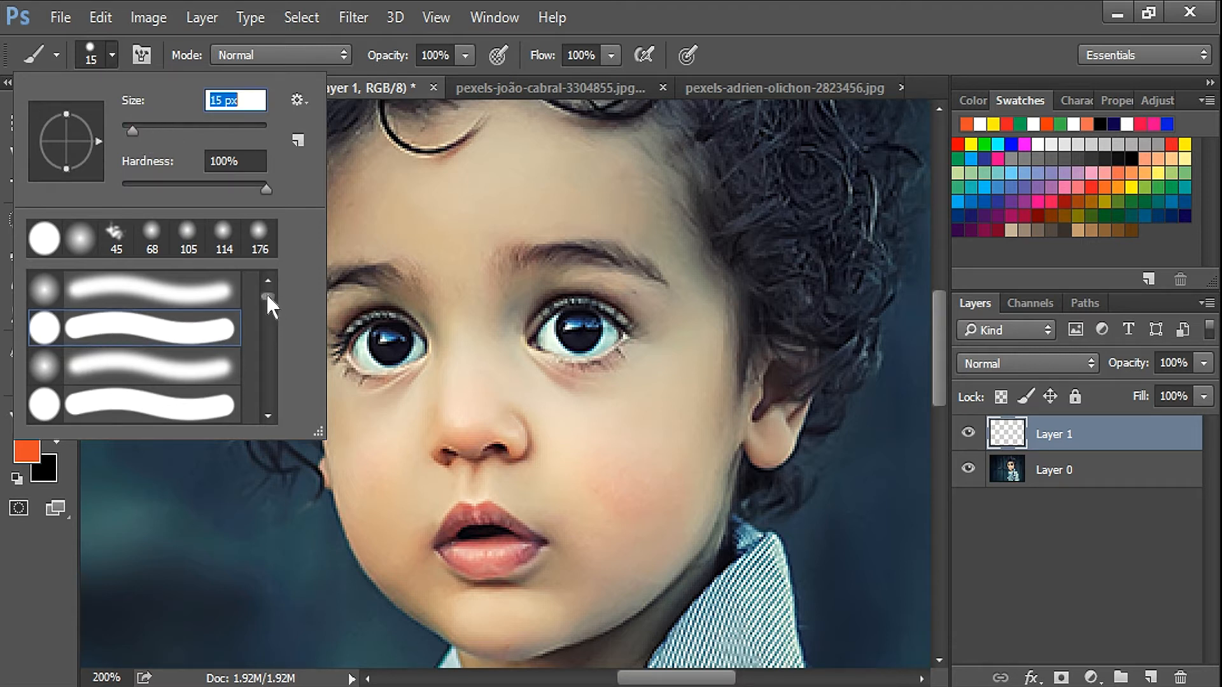
pyautogui.moveTo(267, 295); pyautogui.dragTo(266, 314)
pyautogui.scroll(-3, 266, 315)
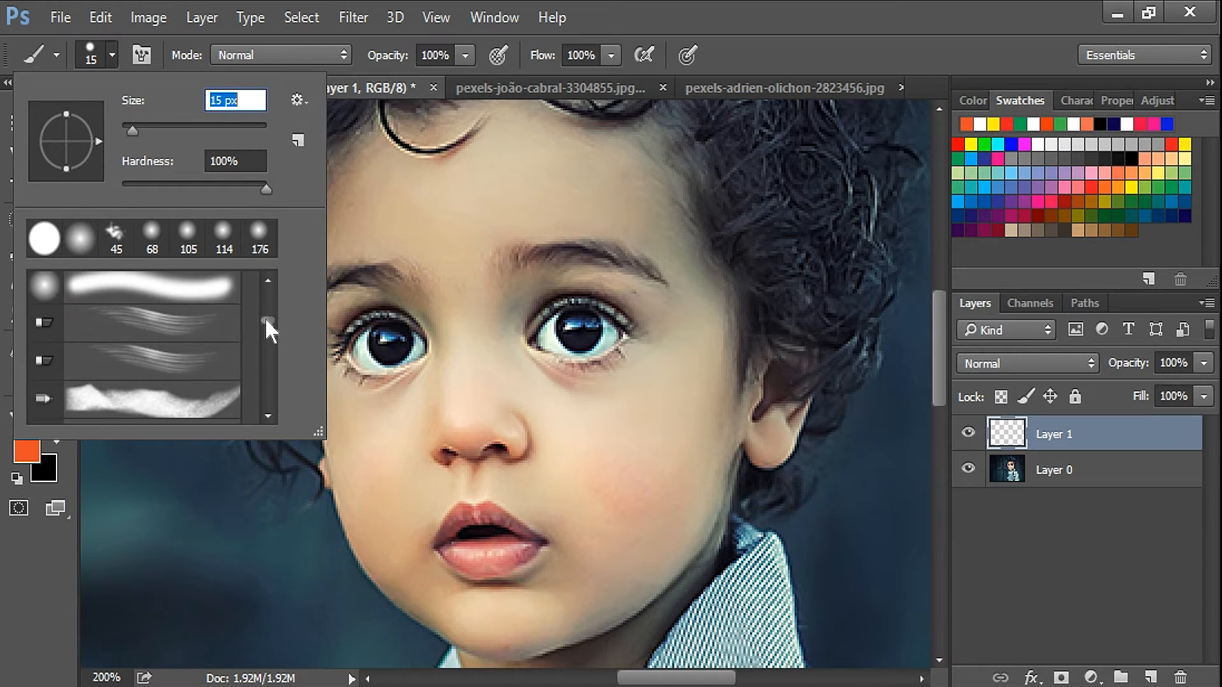
pyautogui.click(102, 314)
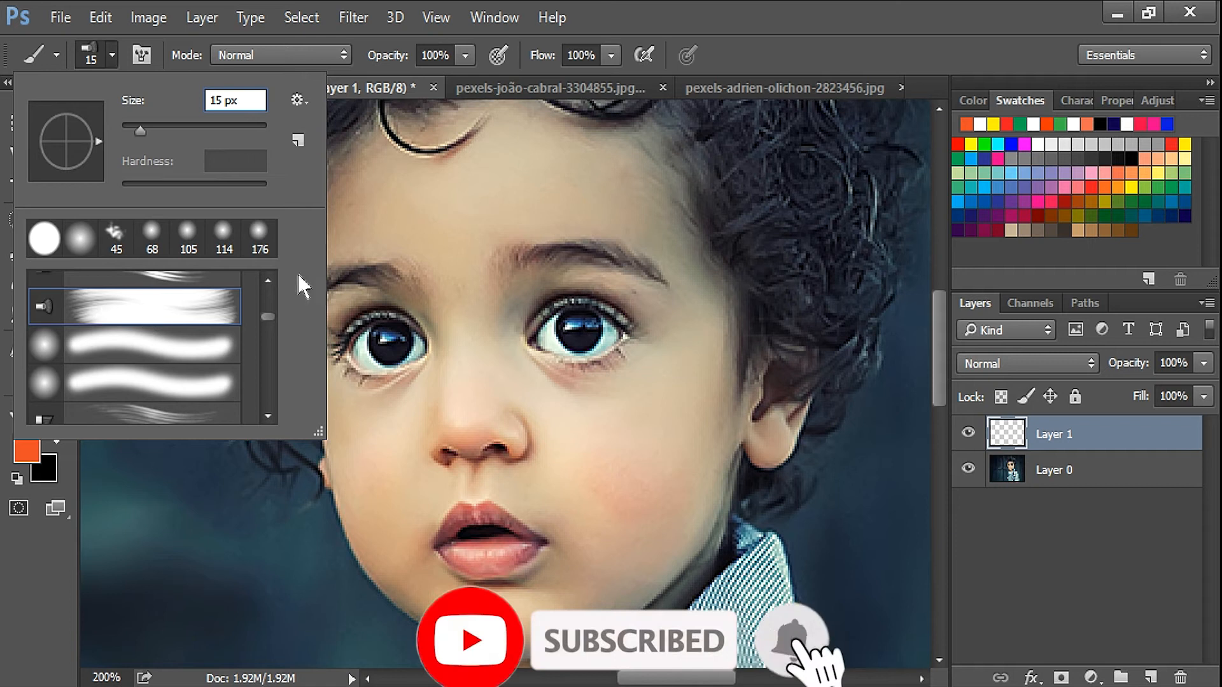
# Reduce the brush to 9 px and paint a diagonal orange stripe on the cheek beside the nose on Layer 1.
pyautogui.click(578, 452)
pyautogui.press('[')
pyautogui.press('[')
pyautogui.press('[')
pyautogui.press('[')
pyautogui.press('[')
pyautogui.press('[')
pyautogui.moveTo(585, 429)
pyautogui.mouseDown()
pyautogui.moveTo(627, 413)
pyautogui.moveTo(655, 376)
pyautogui.moveTo(588, 452)
pyautogui.mouseUp()
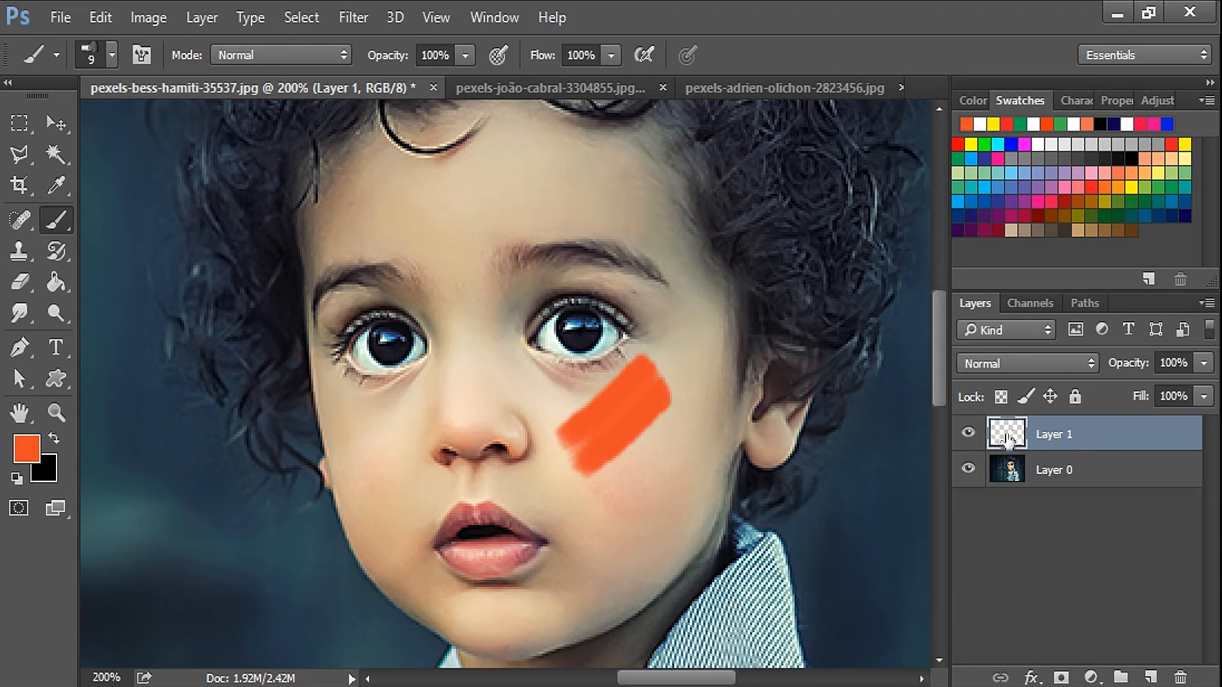
# Hide Layer 1 and try painting the orange stripe directly on Layer 0, toggling that layer's visibility to compare.
pyautogui.click(968, 434)
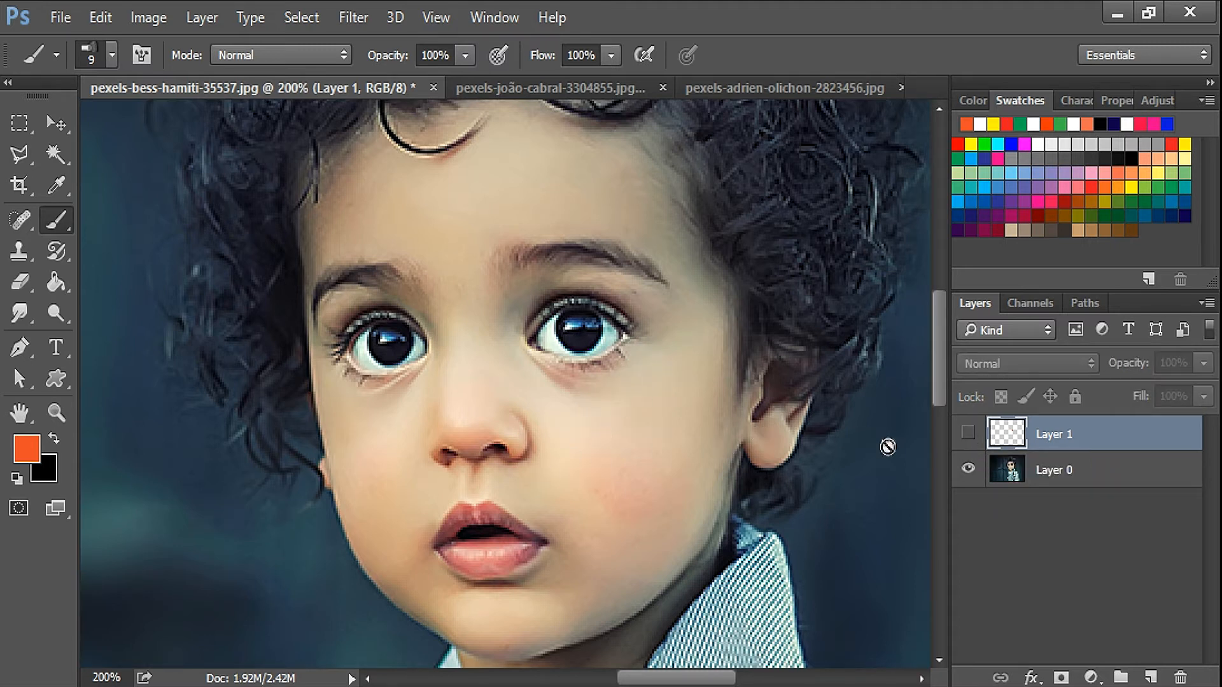
pyautogui.click(1082, 474)
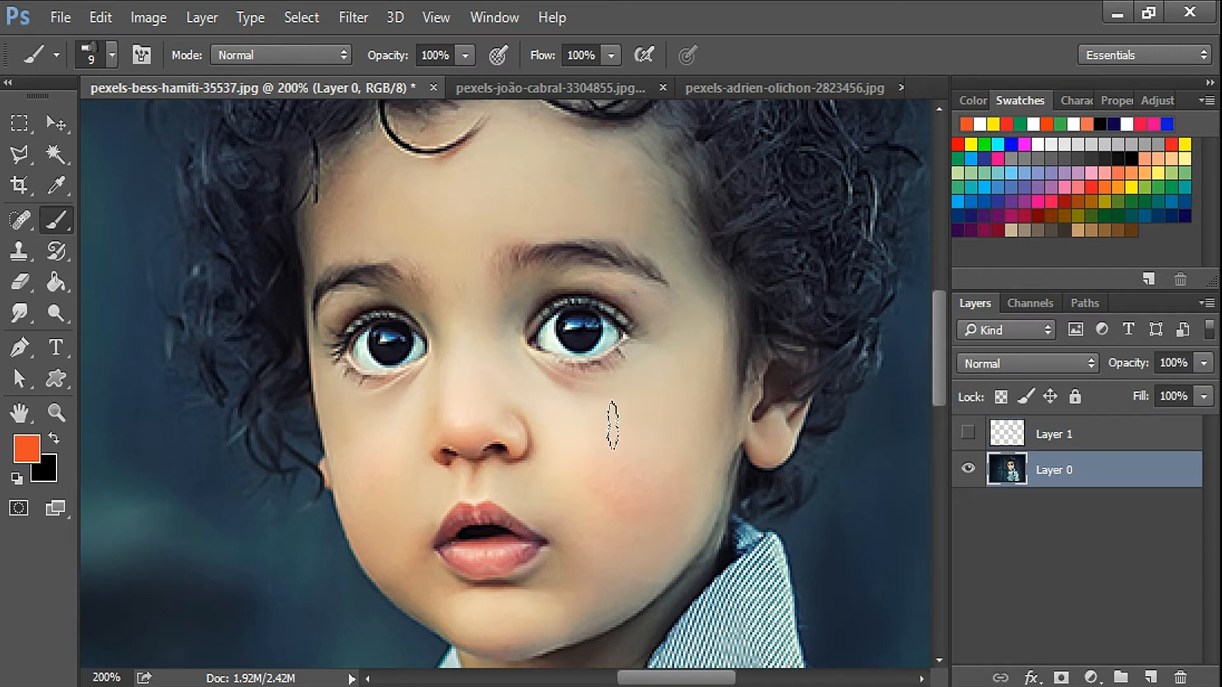
pyautogui.moveTo(561, 456); pyautogui.dragTo(660, 380)
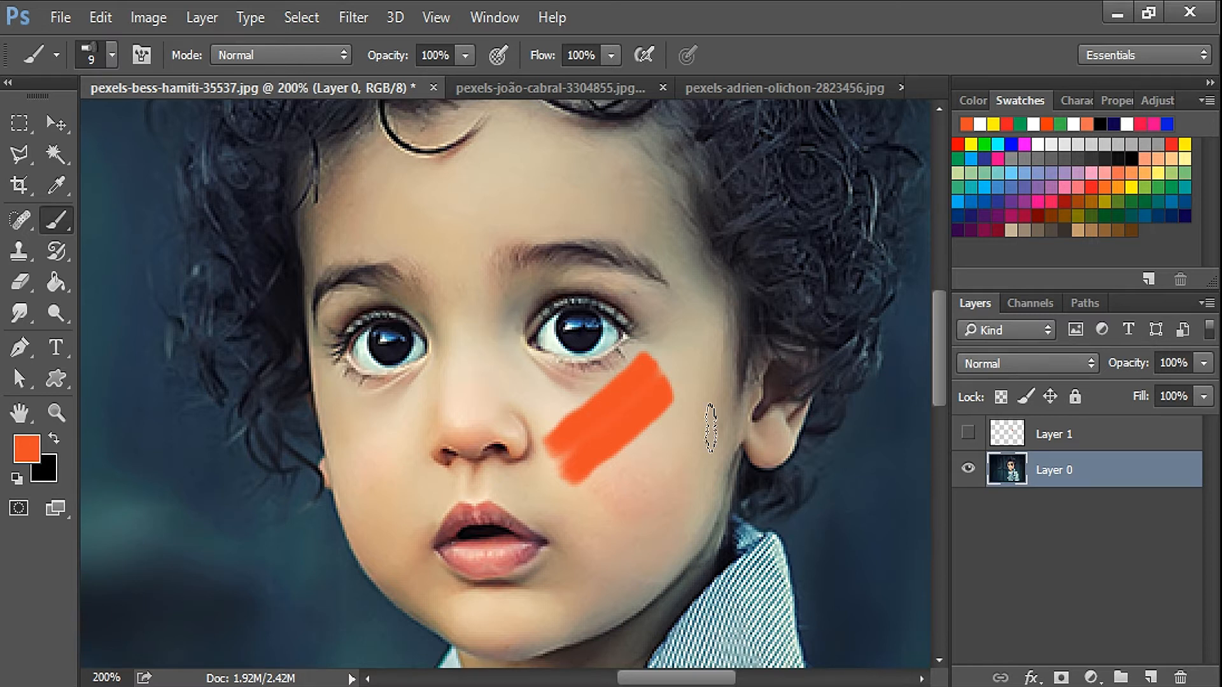
pyautogui.click(968, 471)
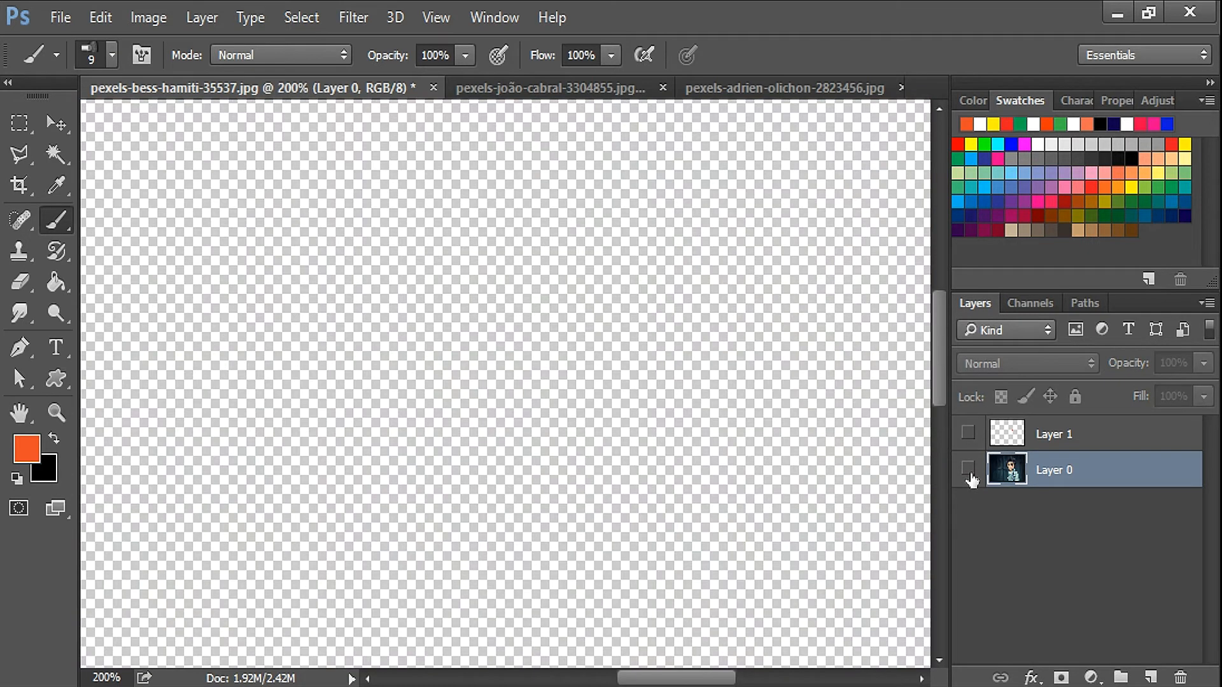
pyautogui.click(968, 471)
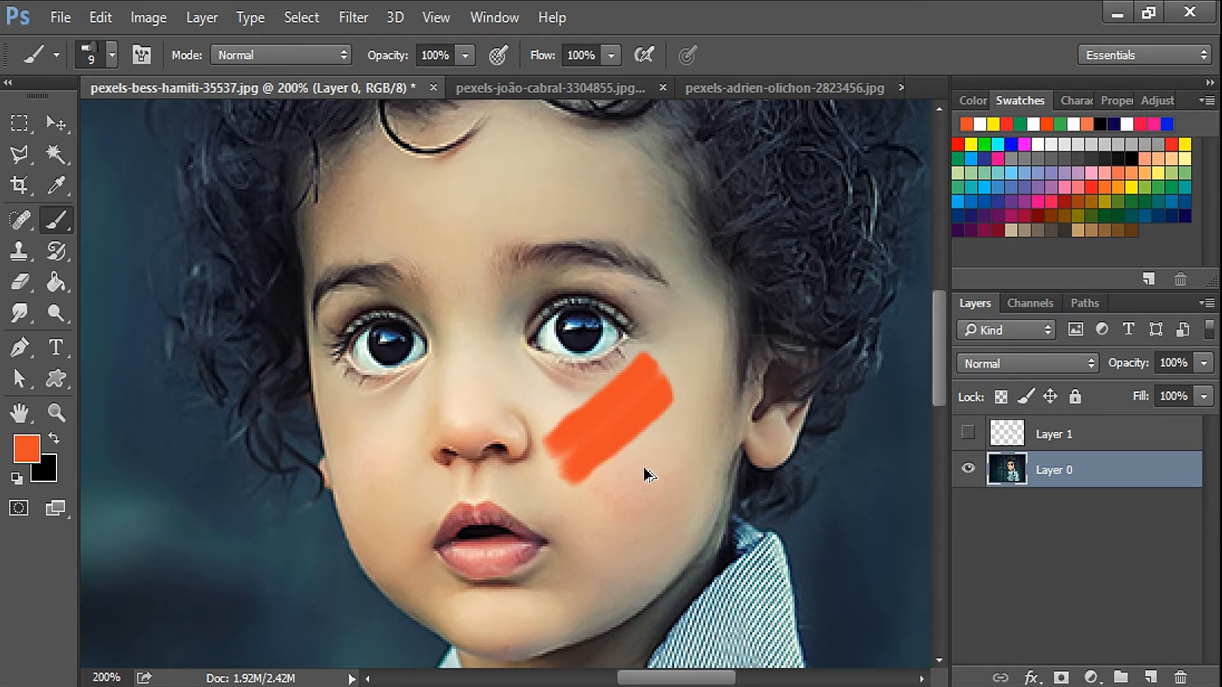
# Undo the orange stripe painted on Layer 0, then select Layer 1 and show it again.
pyautogui.hotkey('ctrl', 'z')
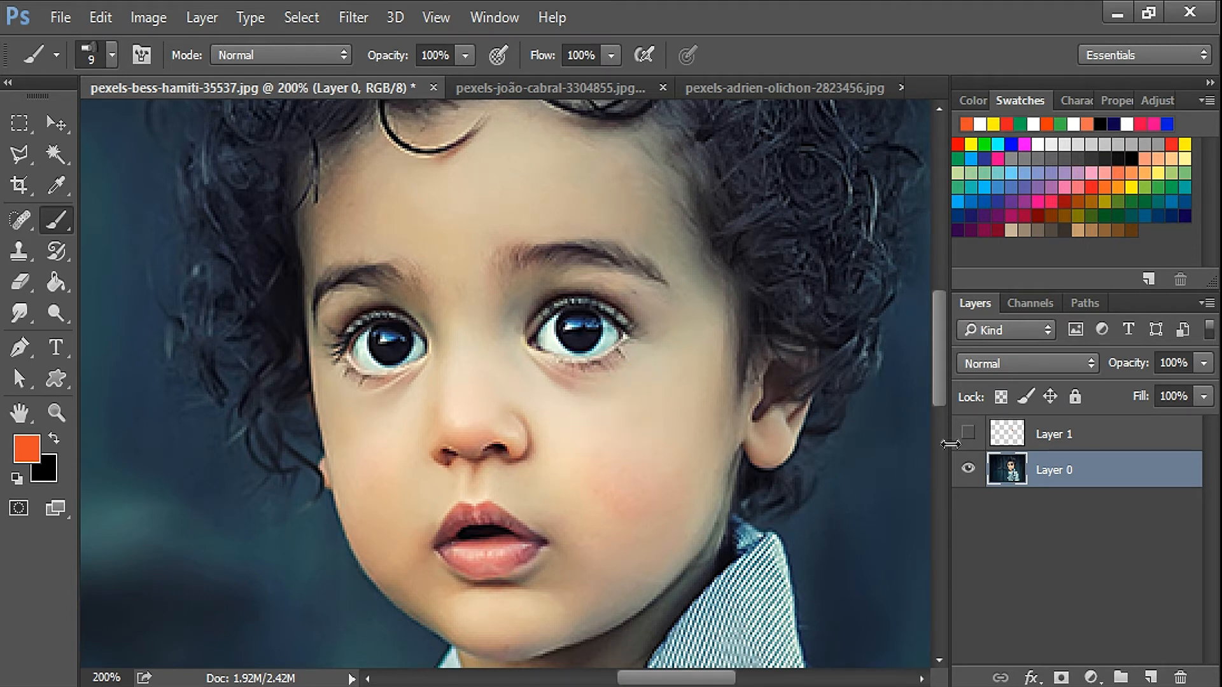
pyautogui.click(1077, 437)
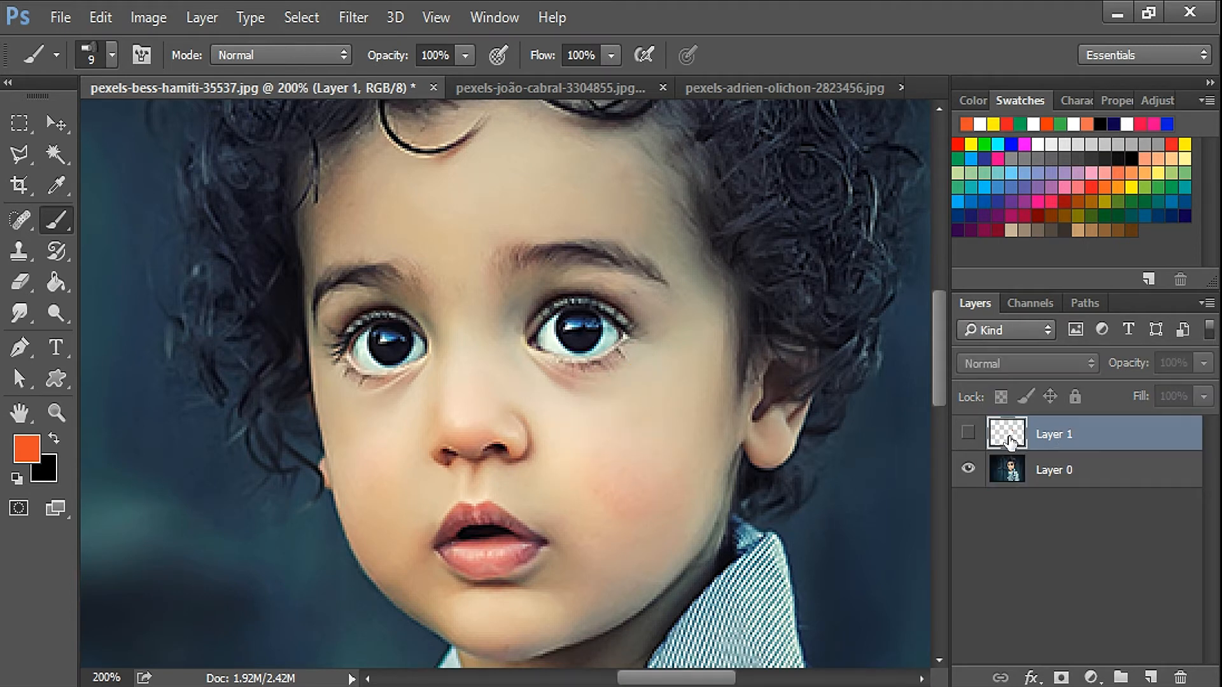
pyautogui.click(967, 436)
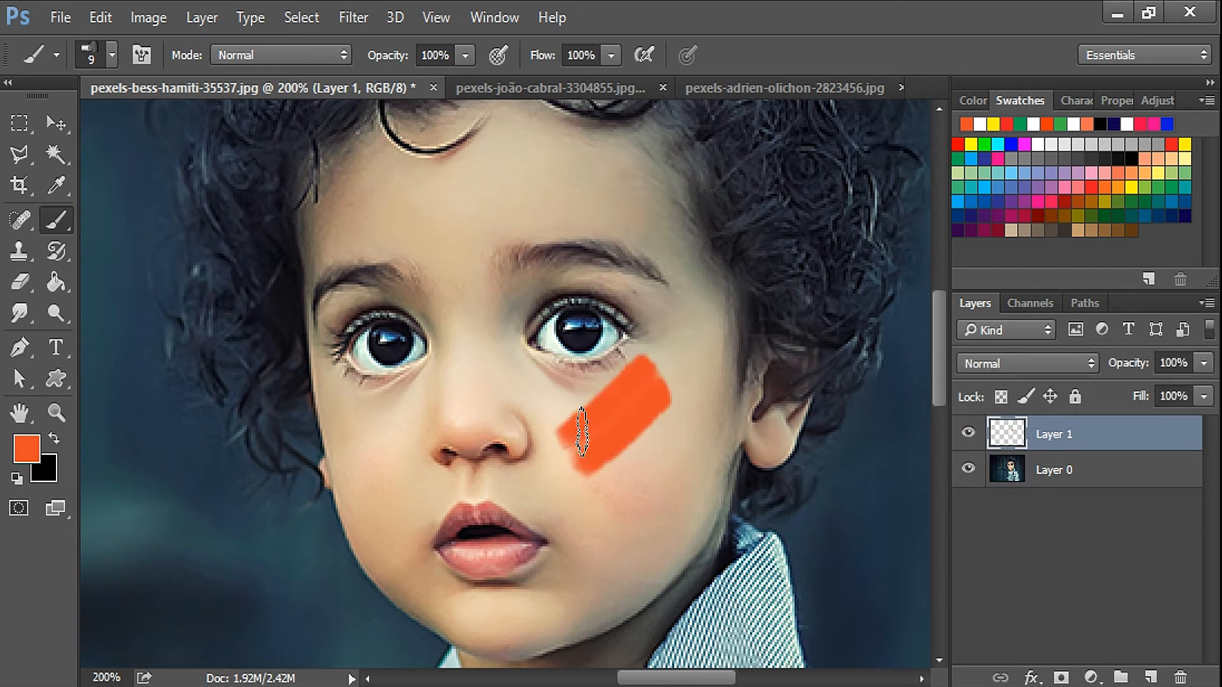
# Set the foreground colour to white for the flag's middle stripe.
pyautogui.moveTo(583, 432); pyautogui.dragTo(666, 403)
pyautogui.click(1032, 124)
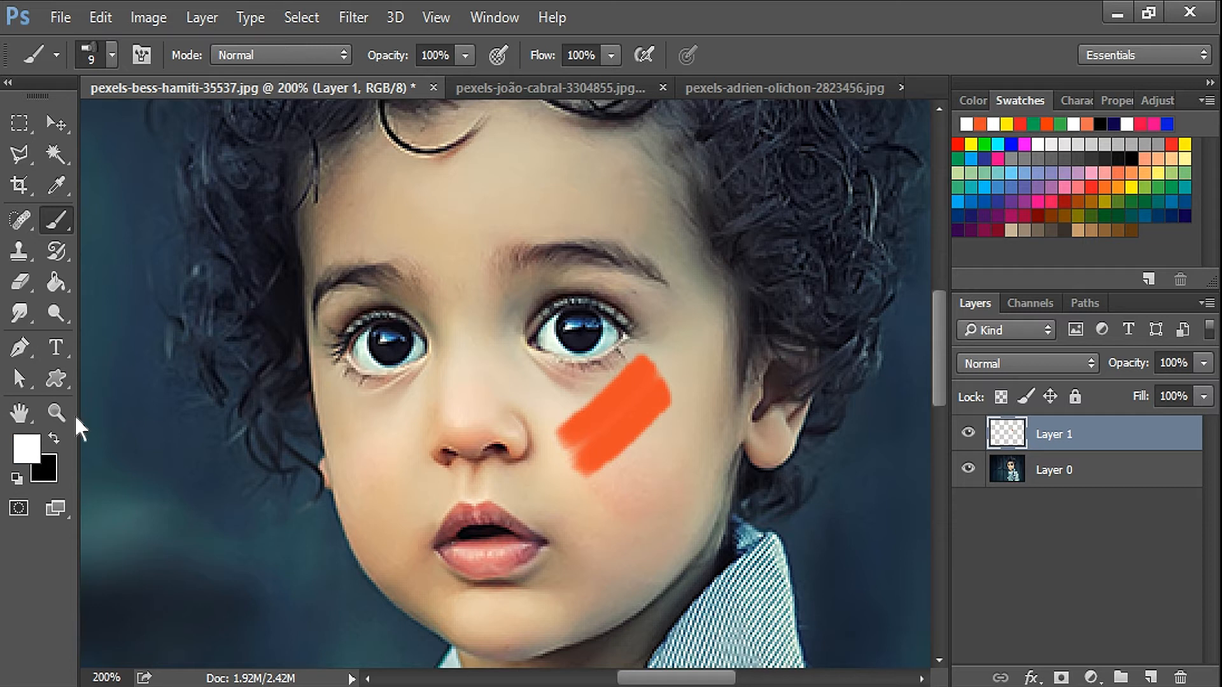
# Try painting a white stripe beside the orange one on Layer 1 and moving the two stripes together.
pyautogui.moveTo(682, 390)
pyautogui.mouseDown()
pyautogui.moveTo(655, 423)
pyautogui.moveTo(579, 470)
pyautogui.moveTo(655, 409)
pyautogui.moveTo(601, 437)
pyautogui.mouseUp()
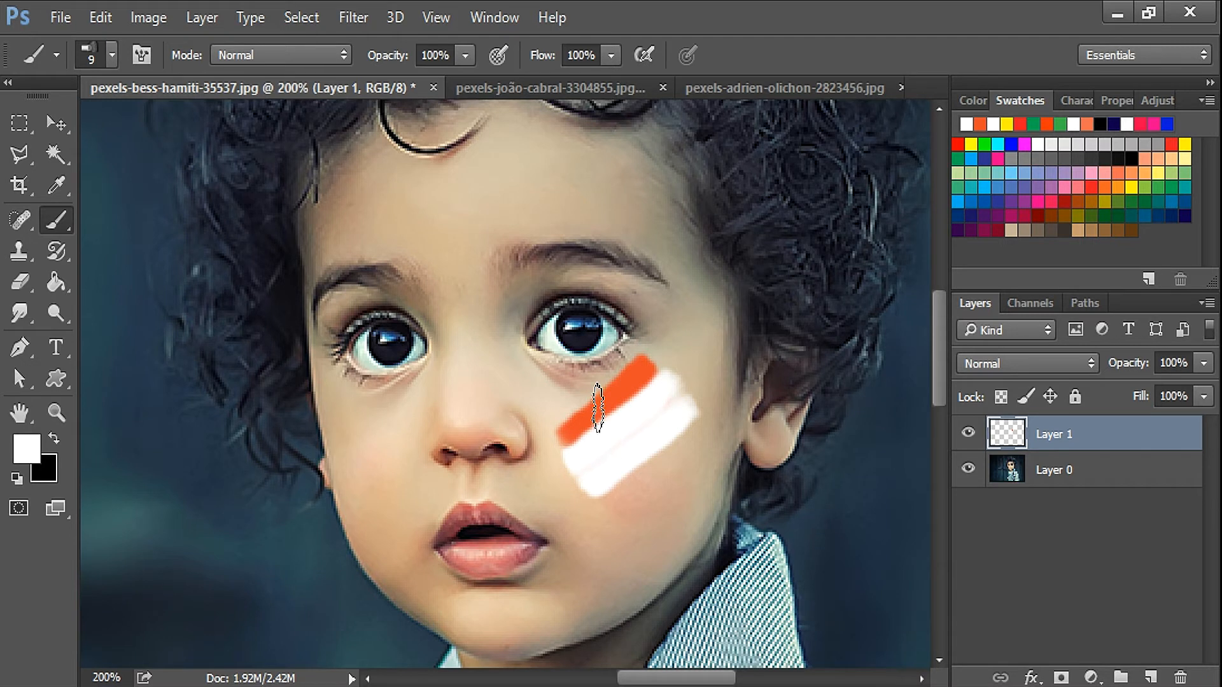
pyautogui.click(56, 126)
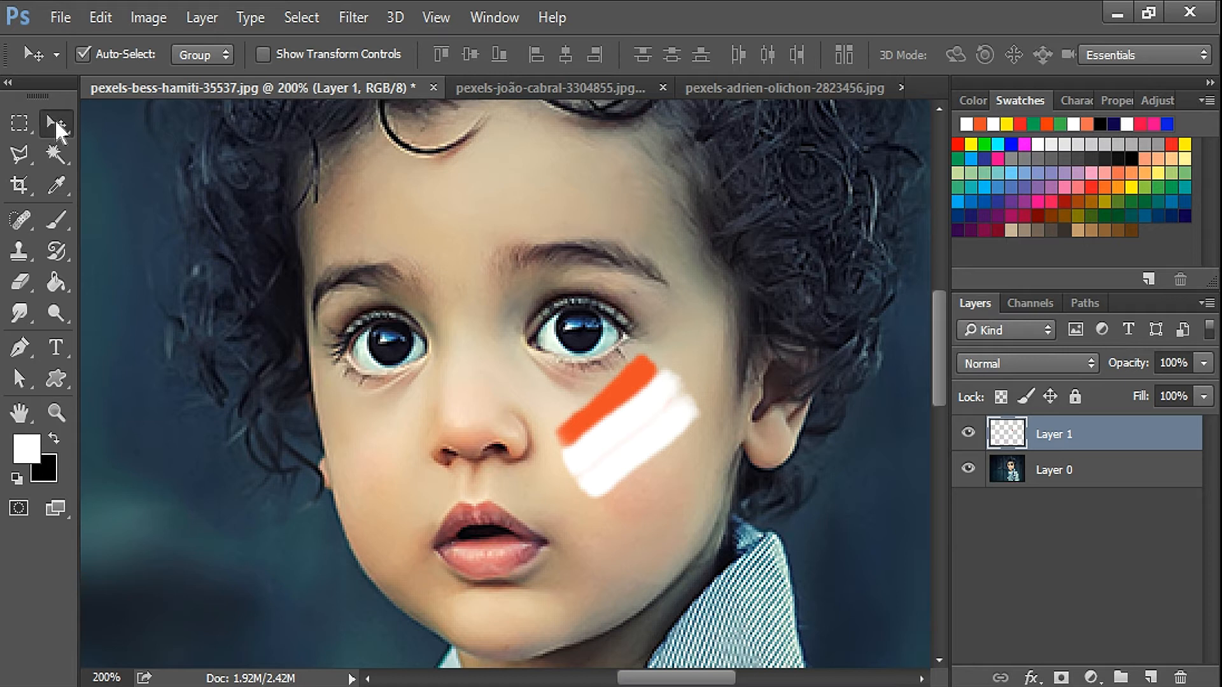
pyautogui.moveTo(615, 424)
pyautogui.mouseDown()
pyautogui.moveTo(666, 405)
pyautogui.moveTo(619, 439)
pyautogui.mouseUp()
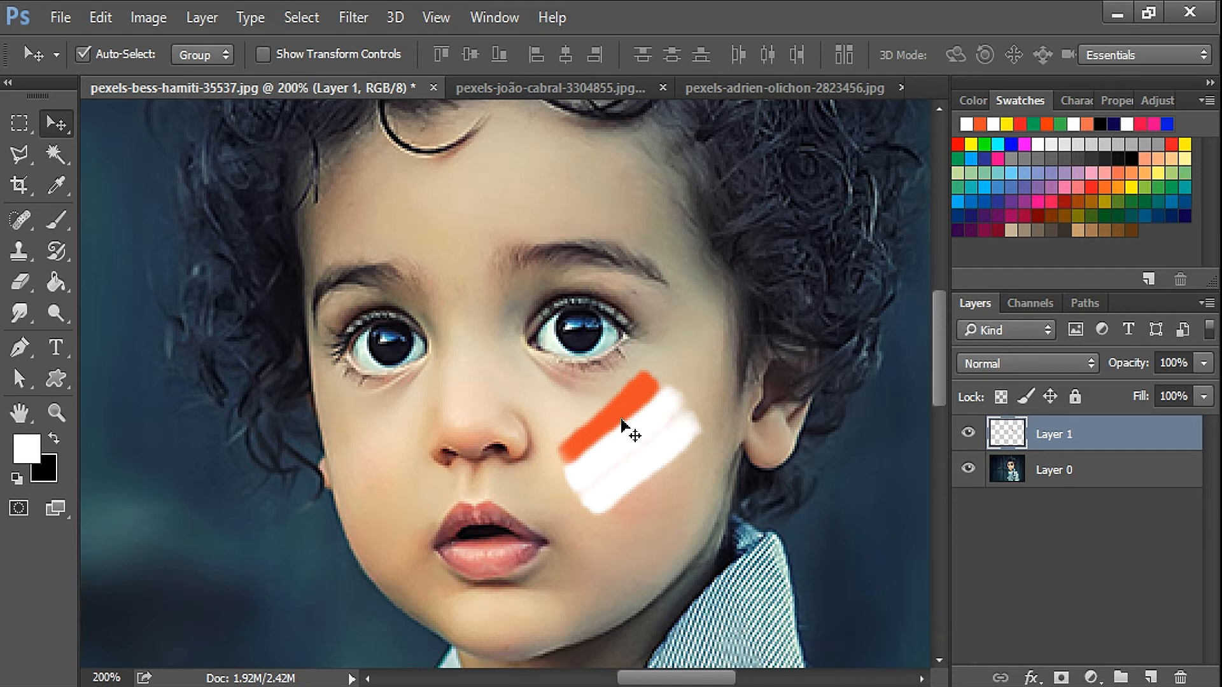
pyautogui.moveTo(622, 422); pyautogui.dragTo(614, 414)
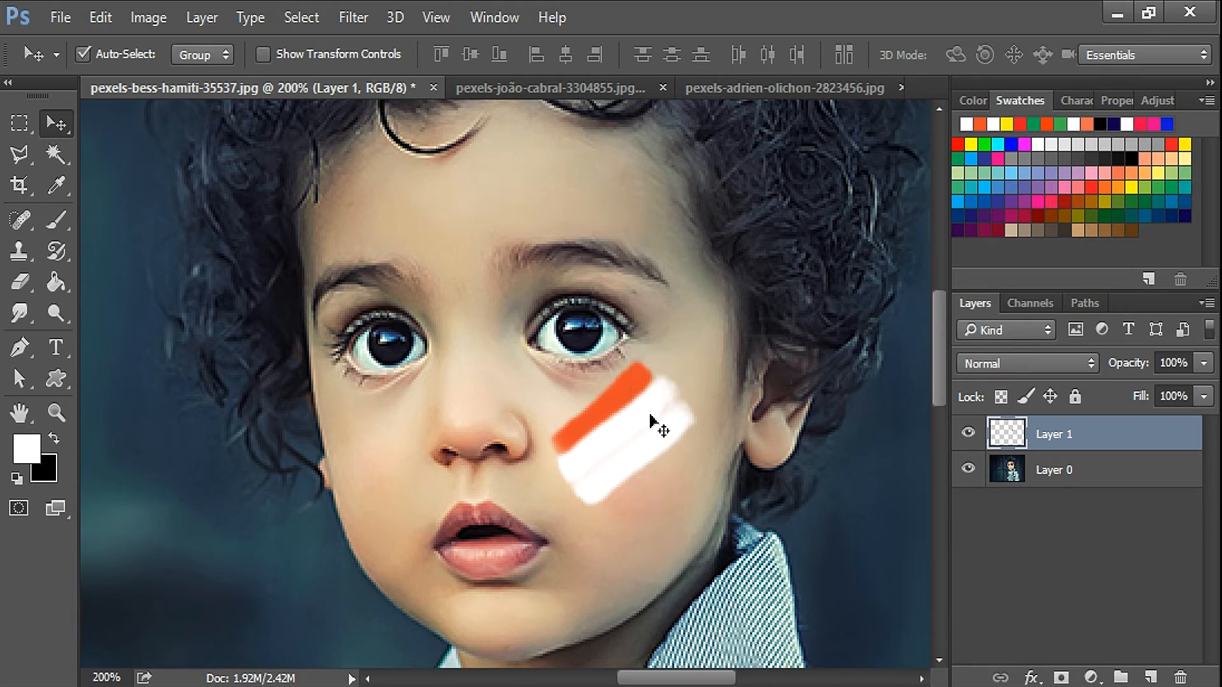
# Undo the stripe moves and the white paint on Layer 1.
pyautogui.hotkey('ctrl', 'alt', 'z')
pyautogui.hotkey('ctrl', 'alt', 'z')
pyautogui.hotkey('ctrl', 'alt', 'z')
pyautogui.hotkey('ctrl', 'alt', 'z')
pyautogui.hotkey('ctrl', 'alt', 'z')
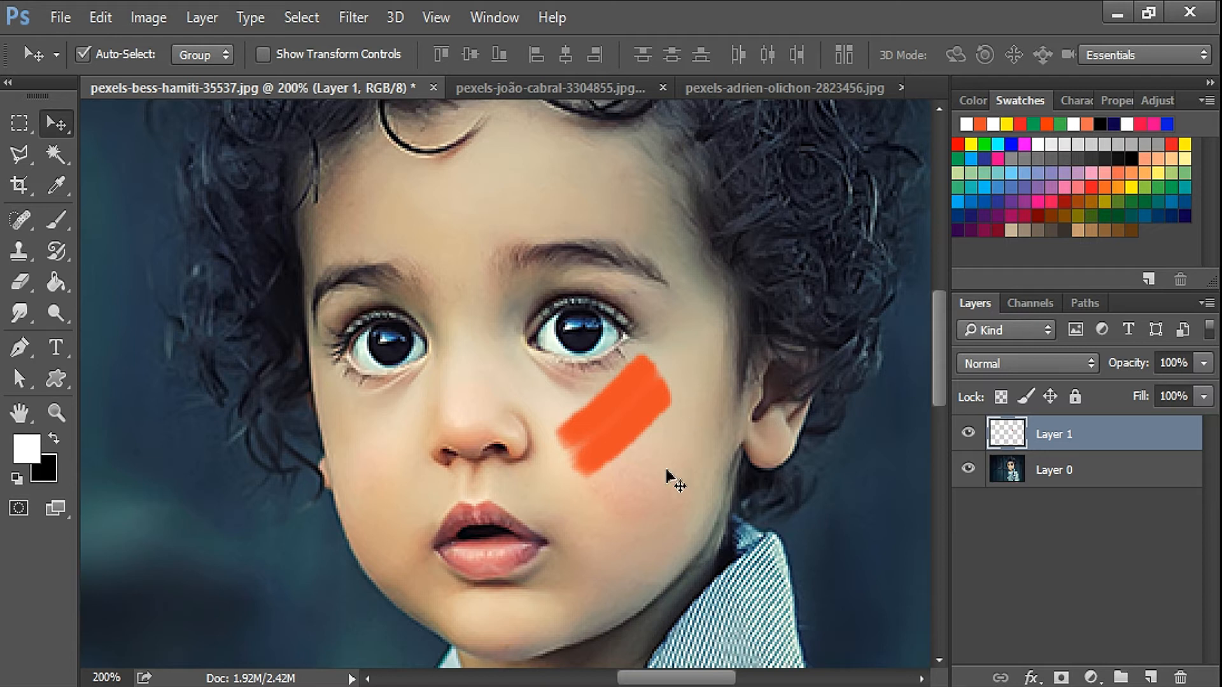
# Add a new layer above Layer 1 and paint a diagonal white stripe along the lower edge of the orange one.
pyautogui.click(1150, 678)
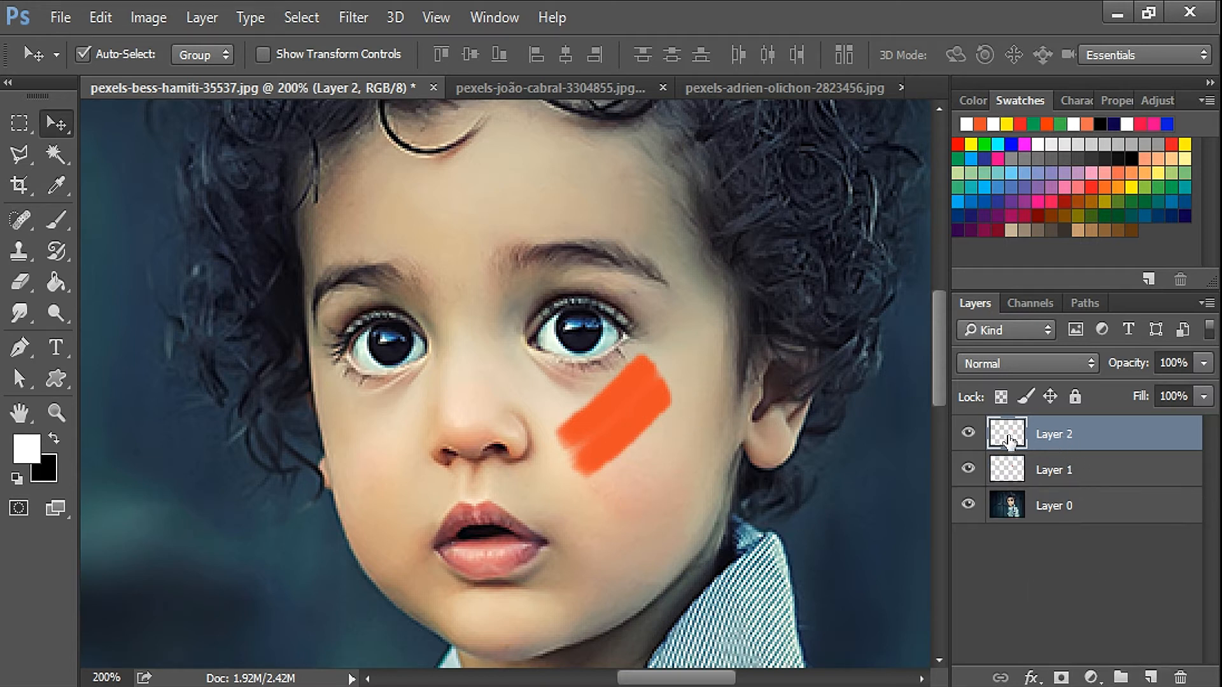
pyautogui.click(55, 223)
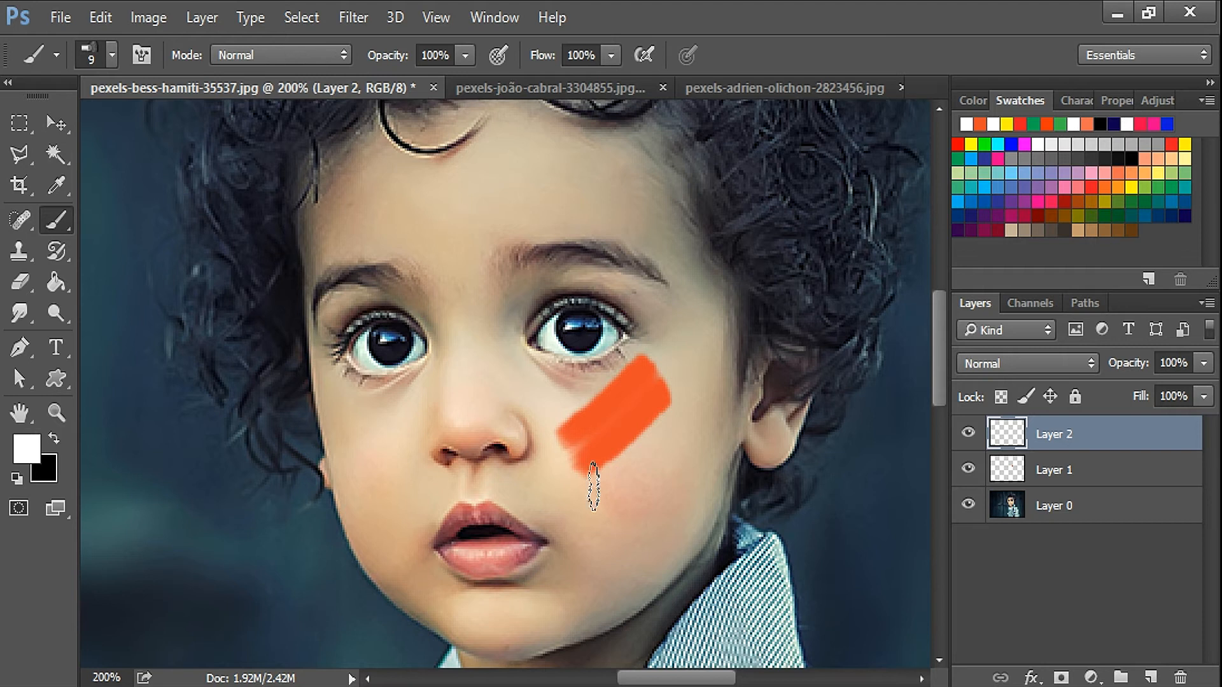
pyautogui.moveTo(579, 479); pyautogui.dragTo(673, 395)
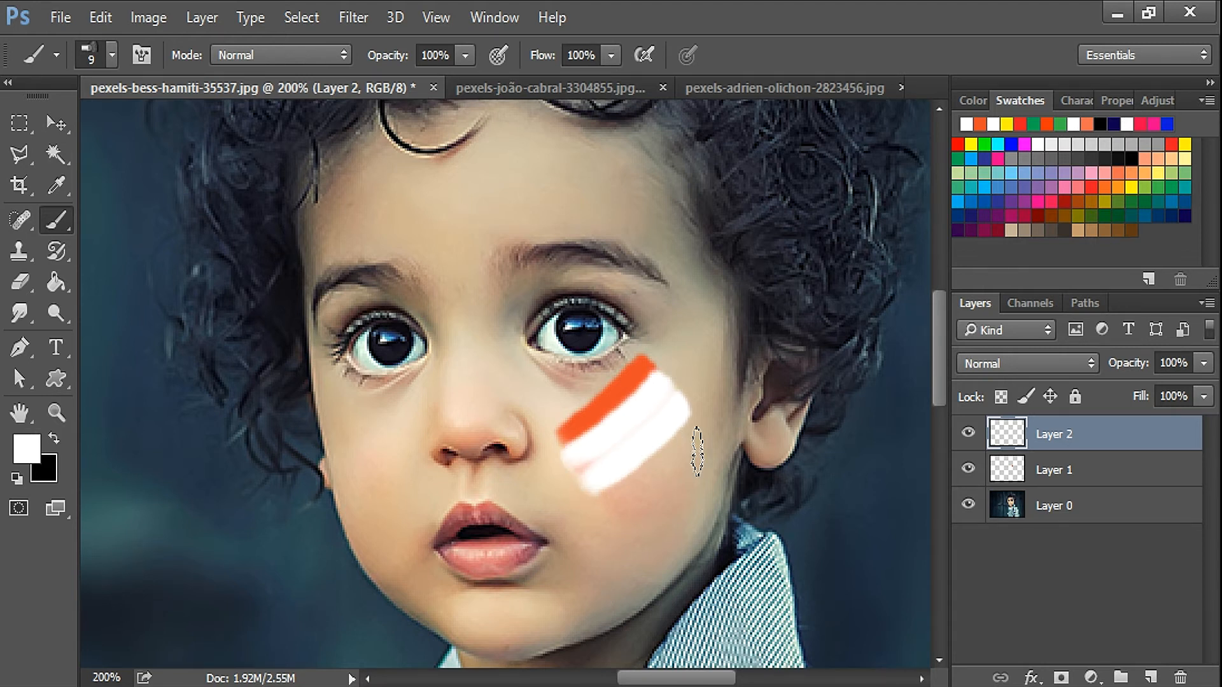
# Check the white stripe by toggling Layer 2's visibility, and move Layer 1 above Layer 2 in the stack.
pyautogui.click(968, 435)
pyautogui.click(968, 436)
pyautogui.click(1094, 474)
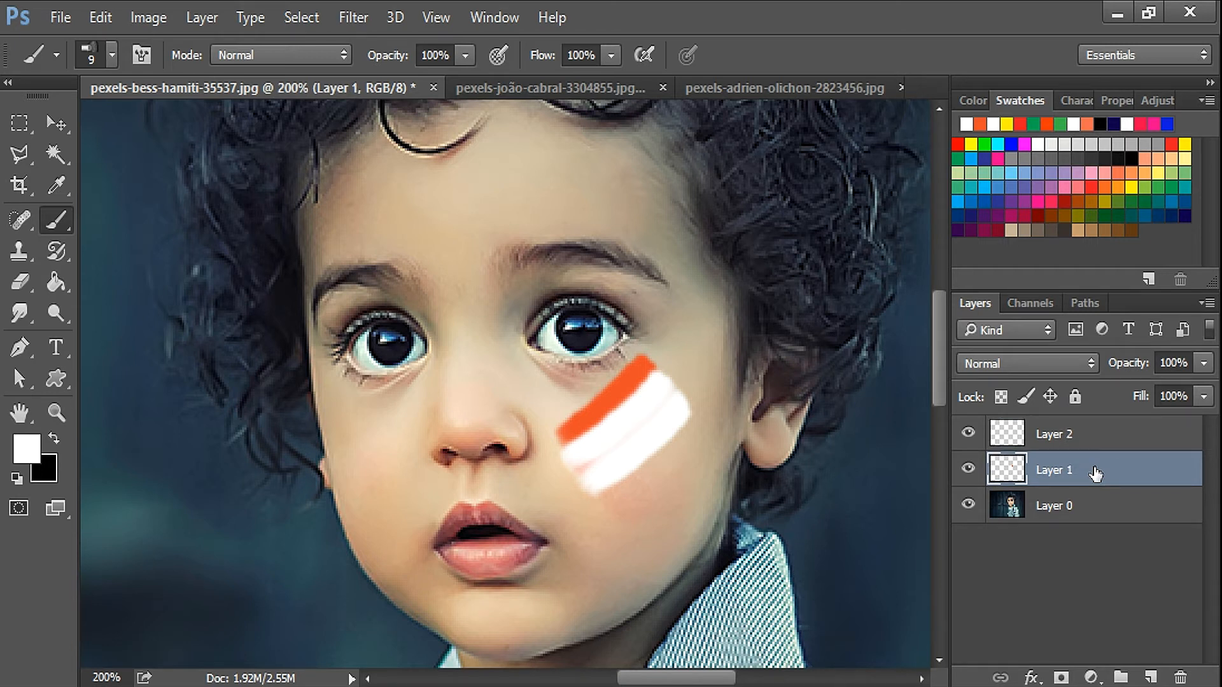
pyautogui.moveTo(1095, 474); pyautogui.dragTo(1095, 421)
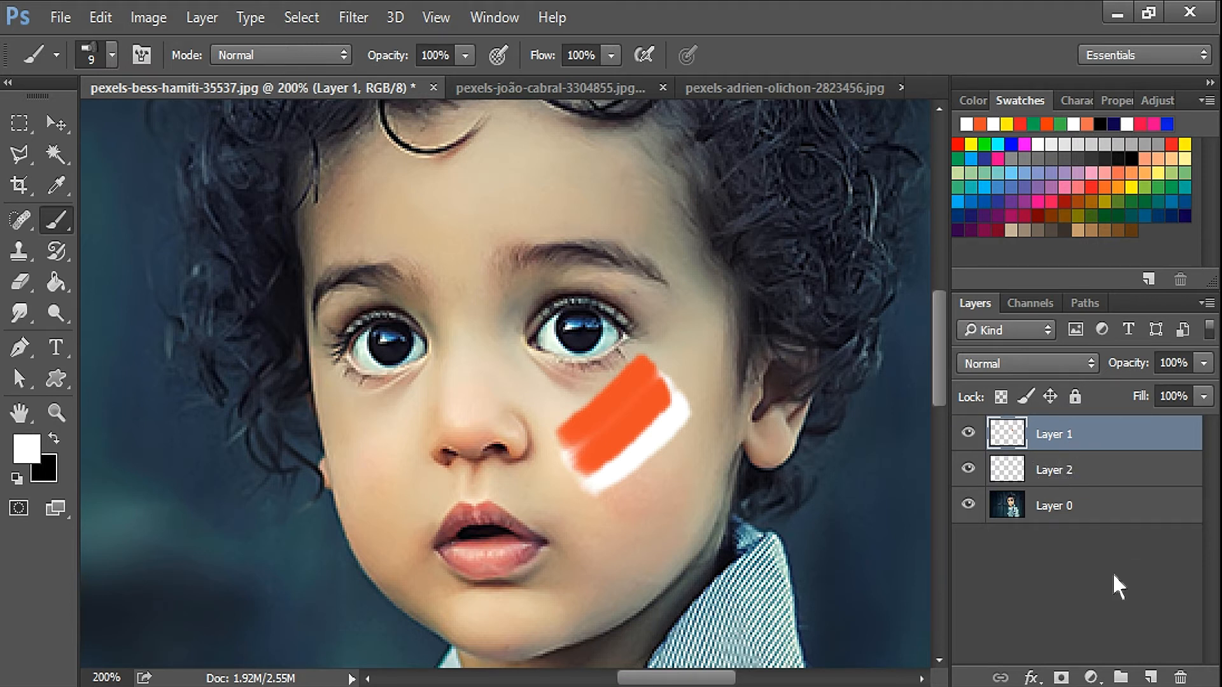
# Add a new layer above Layer 1 and paint a diagonal green stripe along the lower edge of the white one.
pyautogui.click(1151, 679)
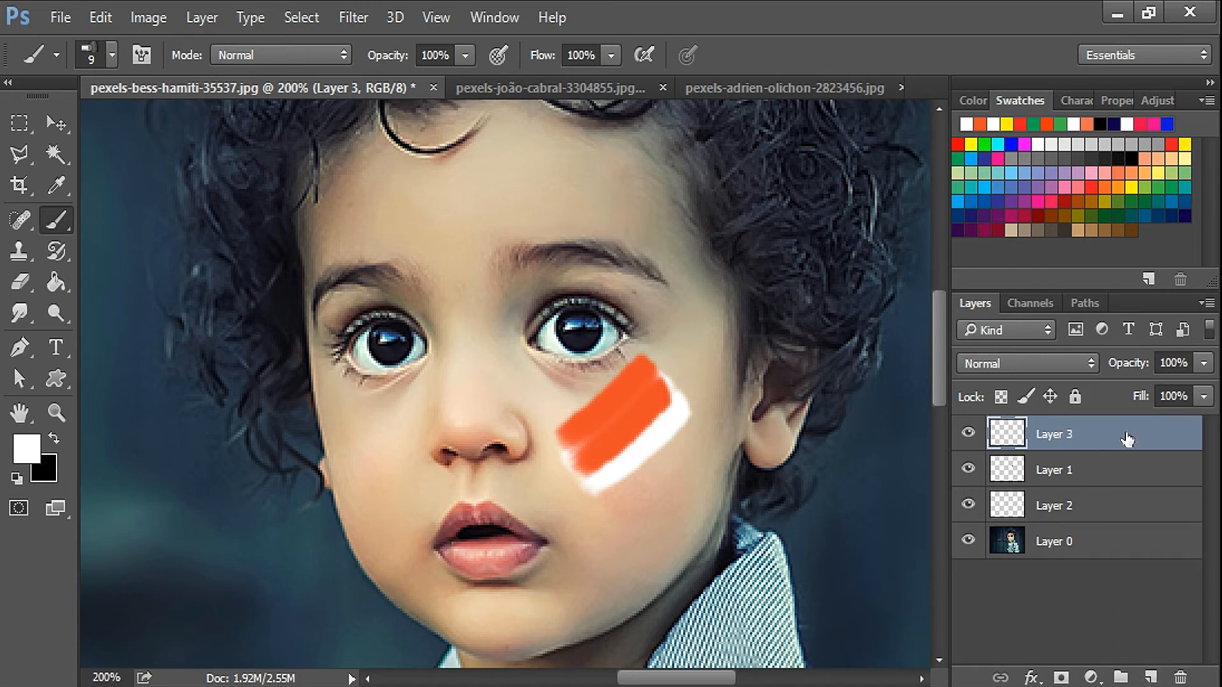
pyautogui.click(1166, 184)
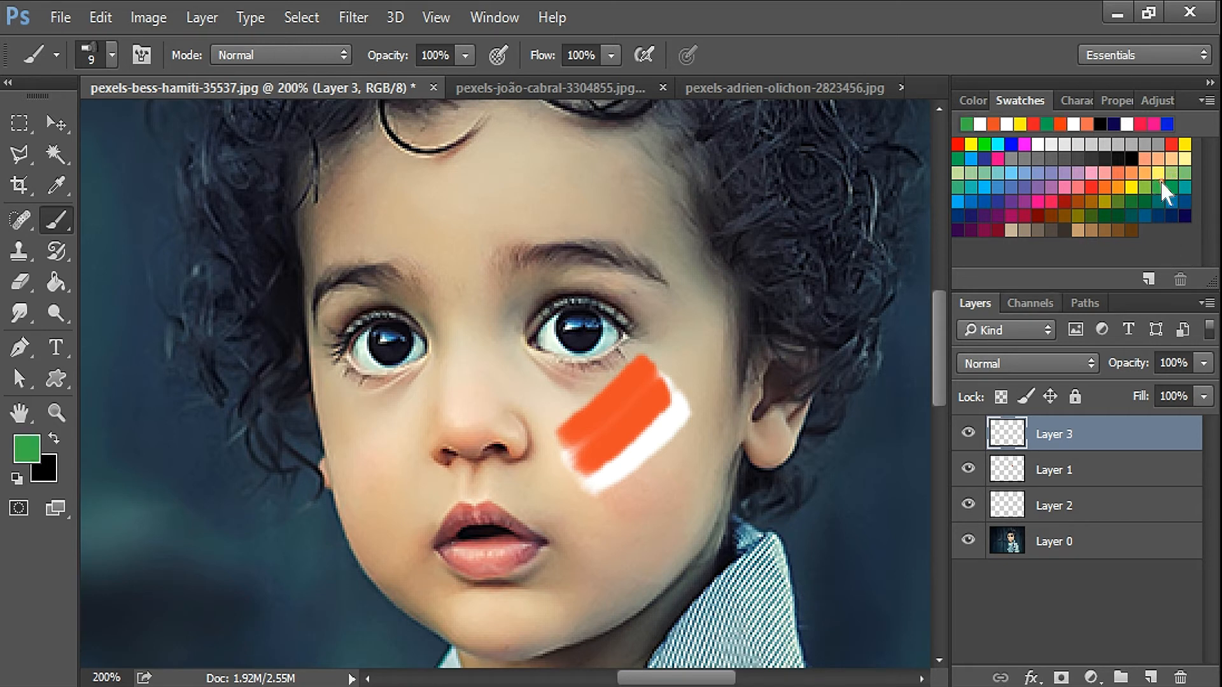
pyautogui.moveTo(592, 499); pyautogui.dragTo(697, 430)
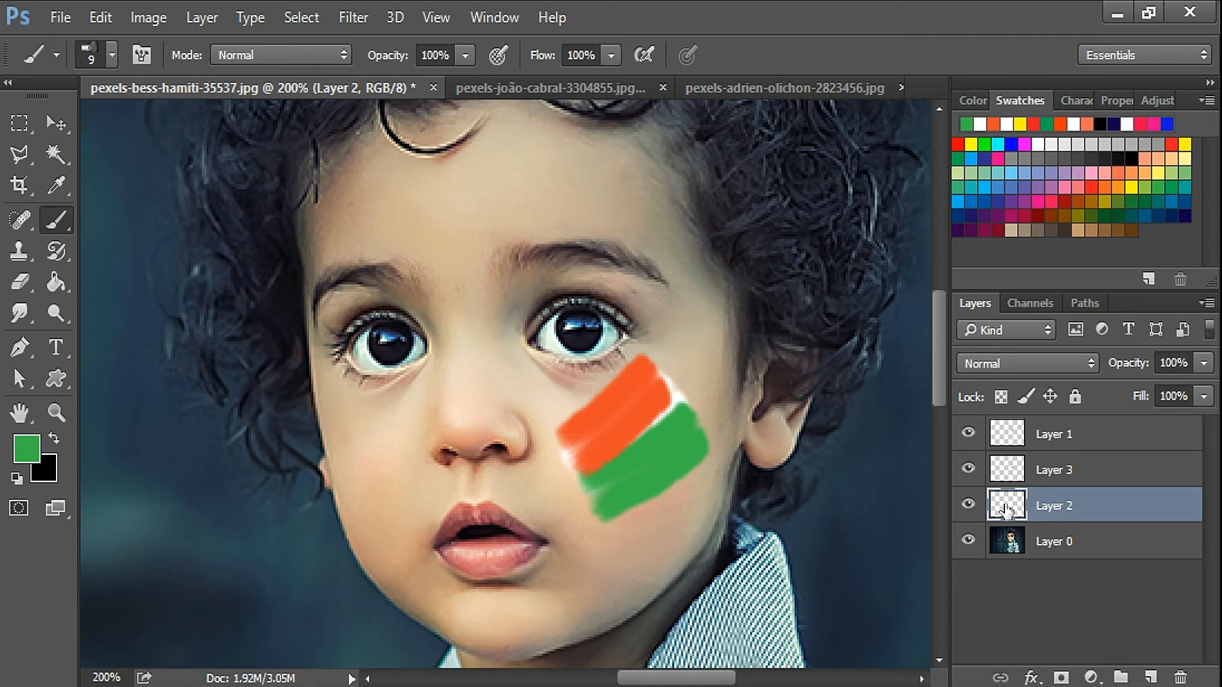
# Bring Layer 2 to the top of the stack and shift the green stripe slightly down the cheek.
pyautogui.moveTo(1095, 511); pyautogui.dragTo(1103, 426)
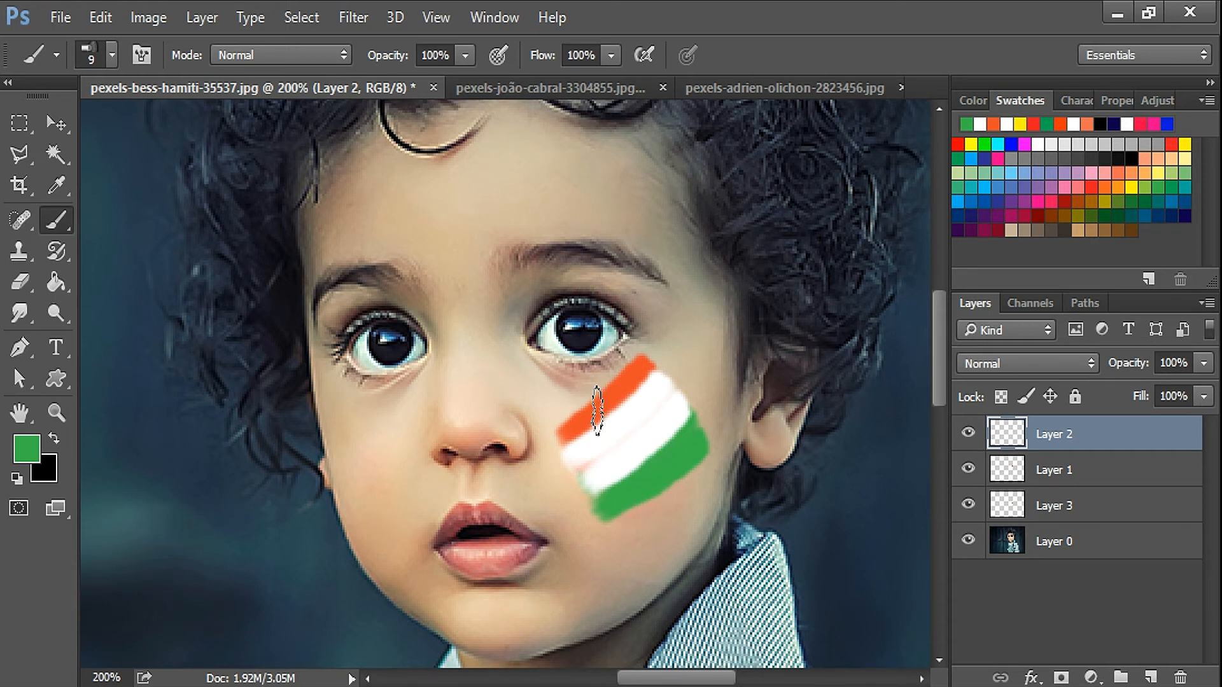
pyautogui.click(52, 124)
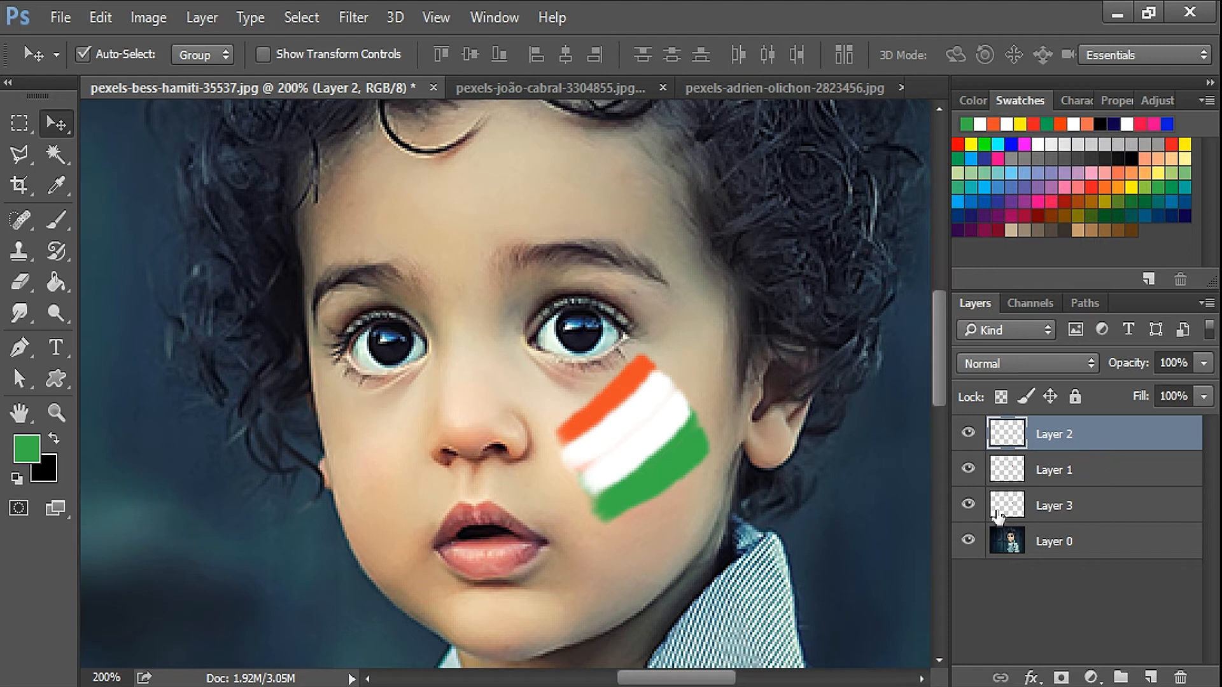
pyautogui.click(662, 484)
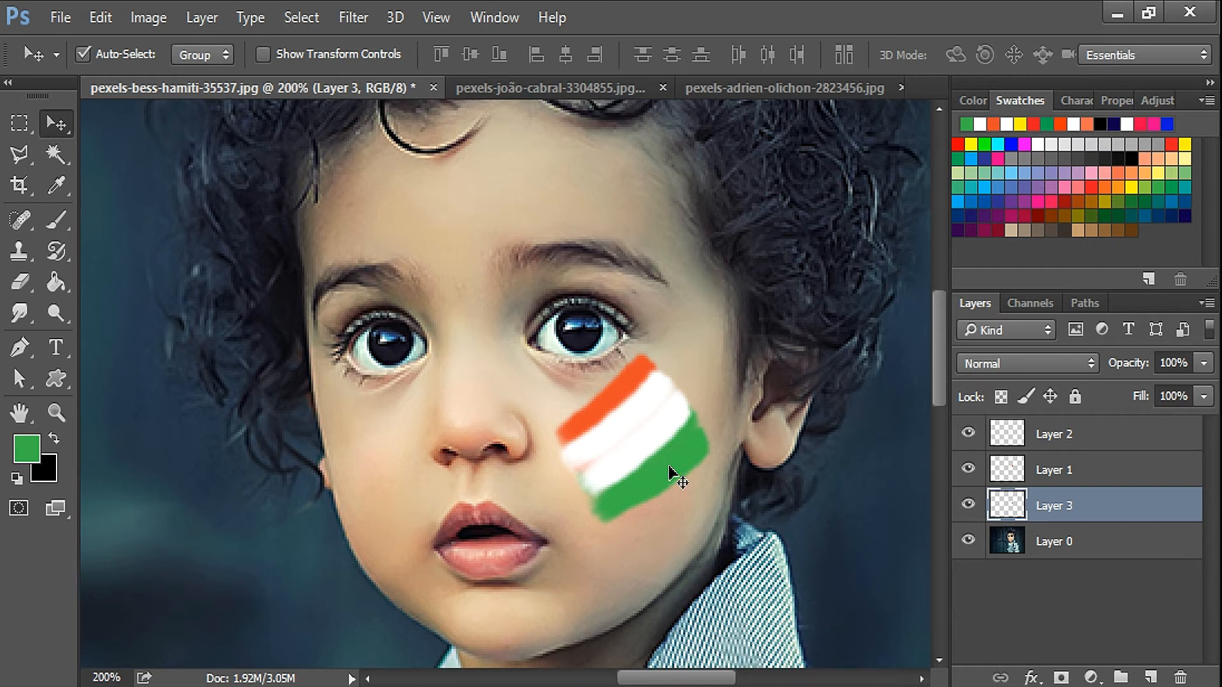
pyautogui.moveTo(668, 482)
pyautogui.mouseDown()
pyautogui.moveTo(672, 499)
pyautogui.moveTo(675, 474)
pyautogui.moveTo(669, 510)
pyautogui.moveTo(674, 489)
pyautogui.mouseUp()
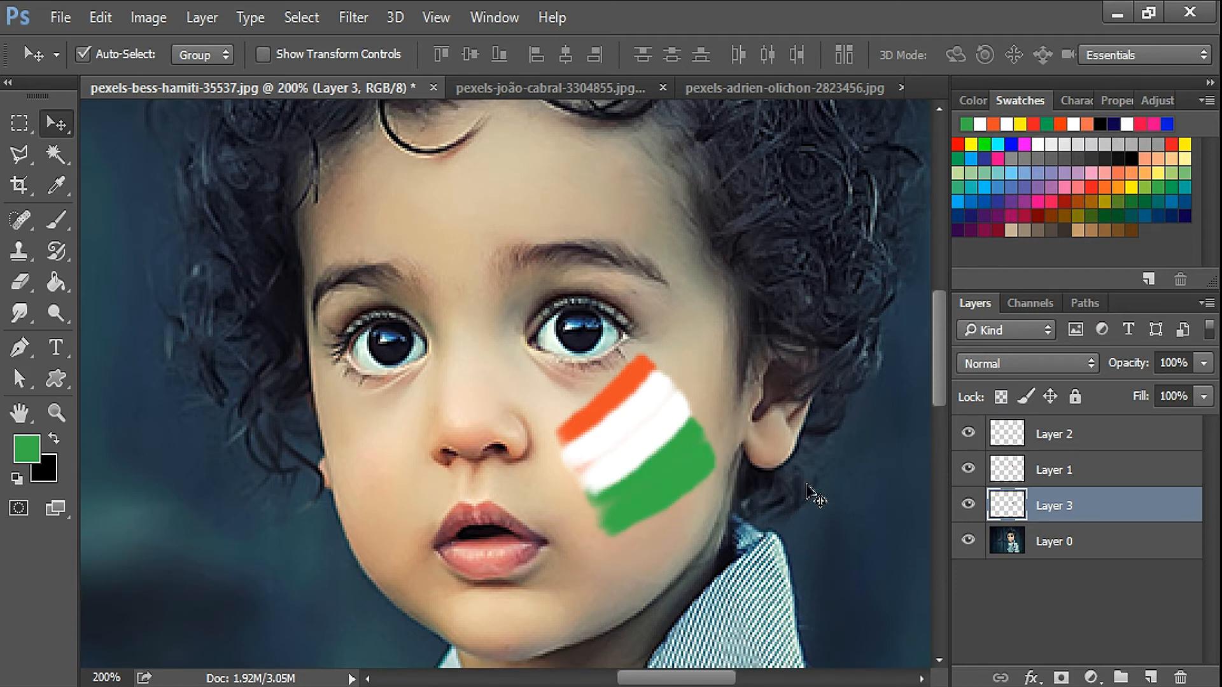
# Move Layer 1 above Layer 2 and shift the orange stripe slightly up and toward the nose.
pyautogui.click(609, 400)
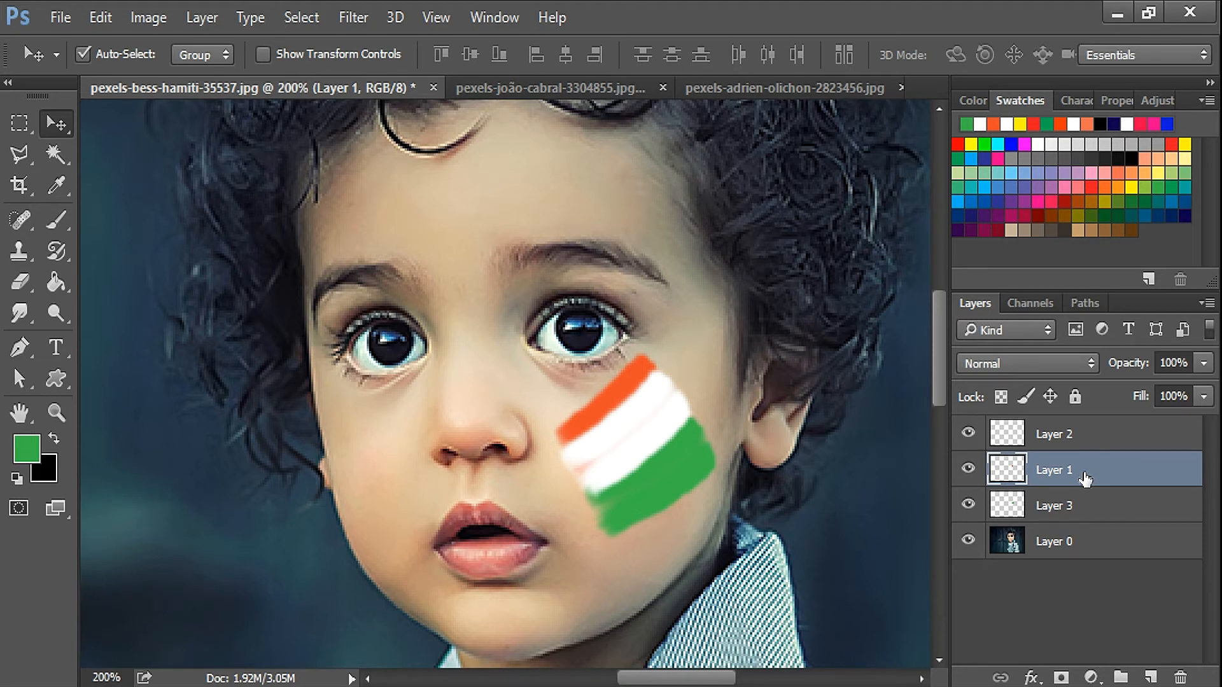
pyautogui.moveTo(1085, 478); pyautogui.dragTo(1081, 428)
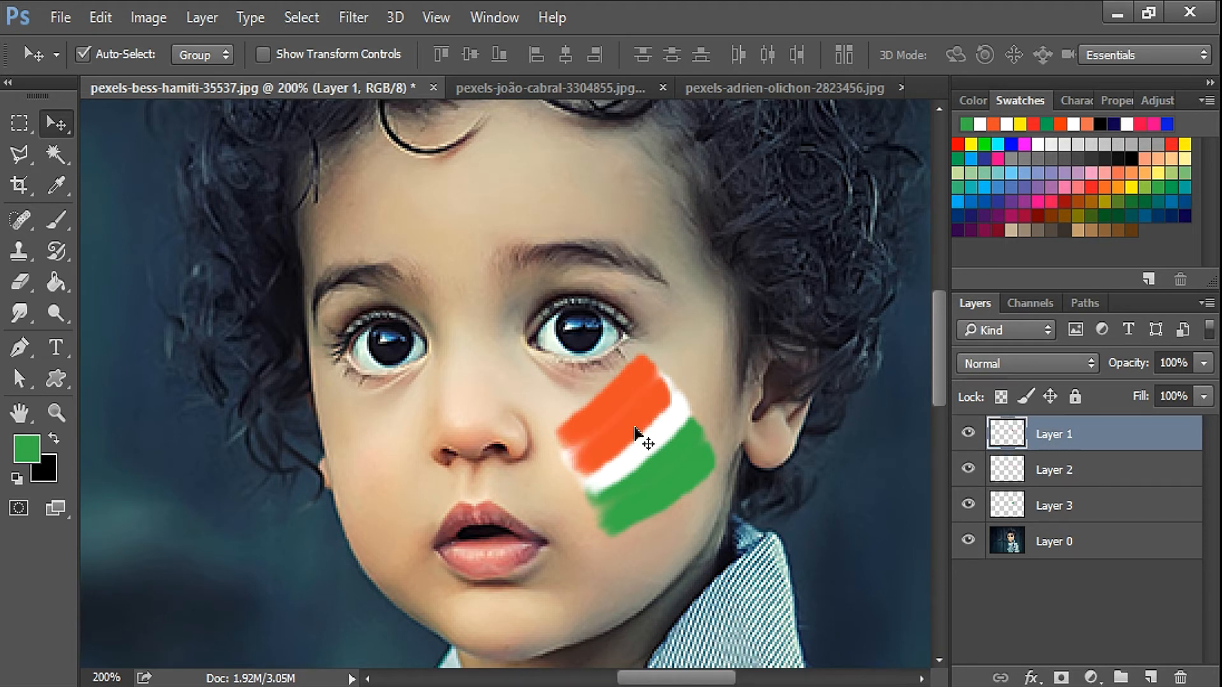
pyautogui.moveTo(620, 421); pyautogui.dragTo(615, 418)
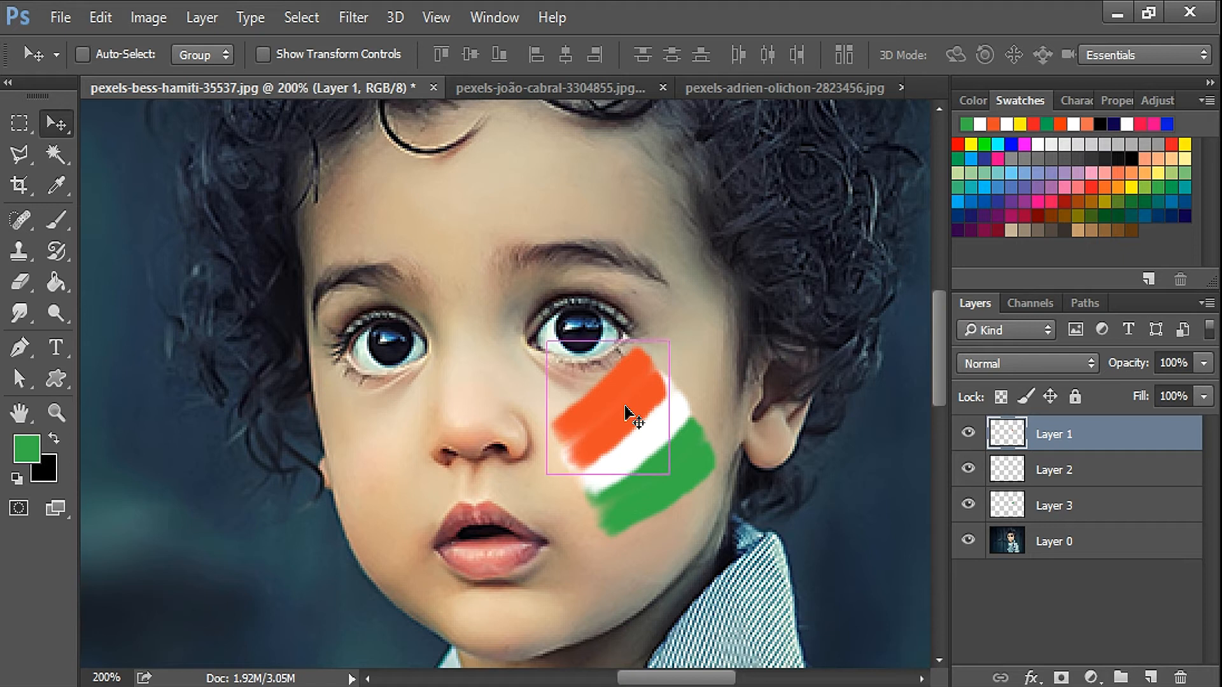
# Free-transform the orange stripe to about 115% width and 95% height, positioned just above the white stripe.
pyautogui.hotkey('ctrl', 't')
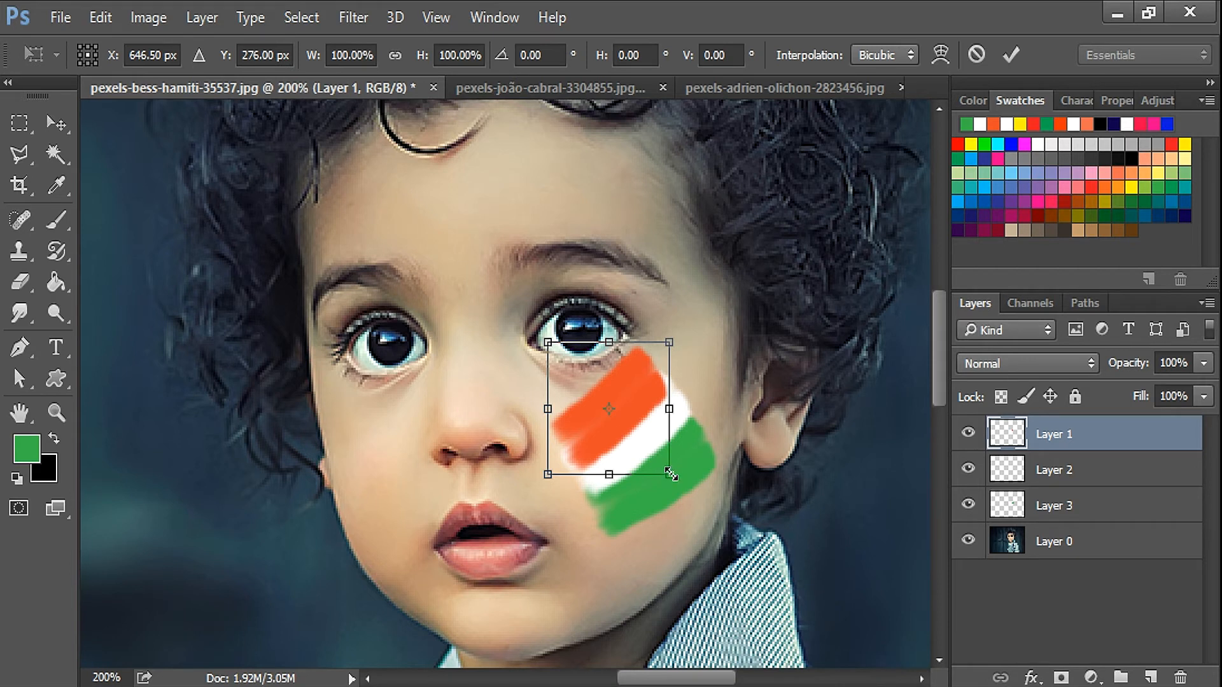
pyautogui.moveTo(670, 474)
pyautogui.mouseDown()
pyautogui.moveTo(655, 456)
pyautogui.moveTo(667, 467)
pyautogui.mouseUp()
pyautogui.moveTo(669, 344); pyautogui.dragTo(627, 340)
pyautogui.moveTo(700, 404); pyautogui.dragTo(655, 383)
pyautogui.moveTo(699, 458); pyautogui.dragTo(686, 444)
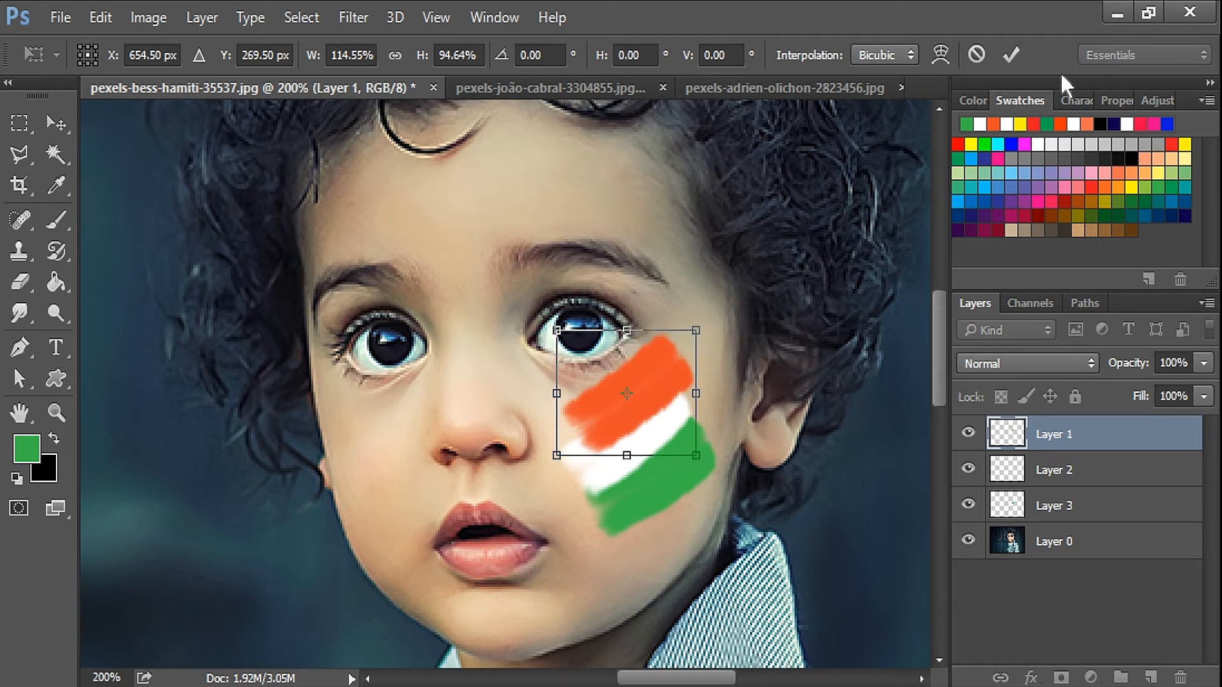
pyautogui.click(1011, 55)
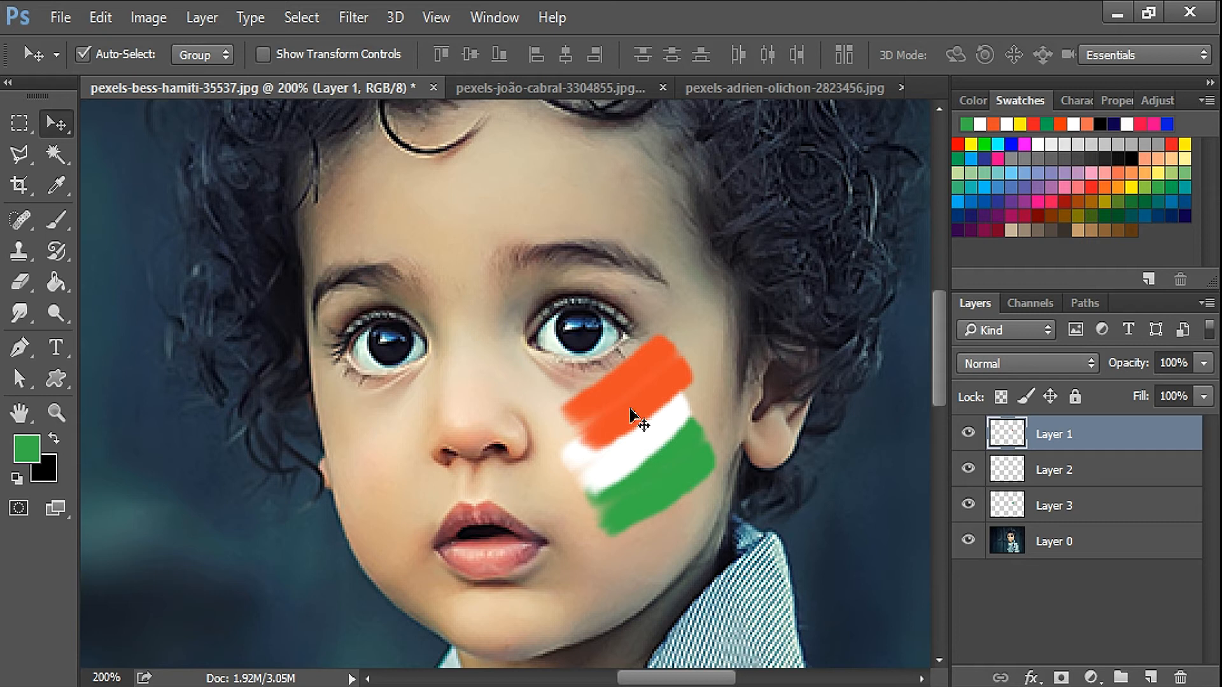
# Nudge the orange, white and green stripes so they line up edge to edge as one flag on the cheek.
pyautogui.moveTo(631, 414); pyautogui.dragTo(630, 419)
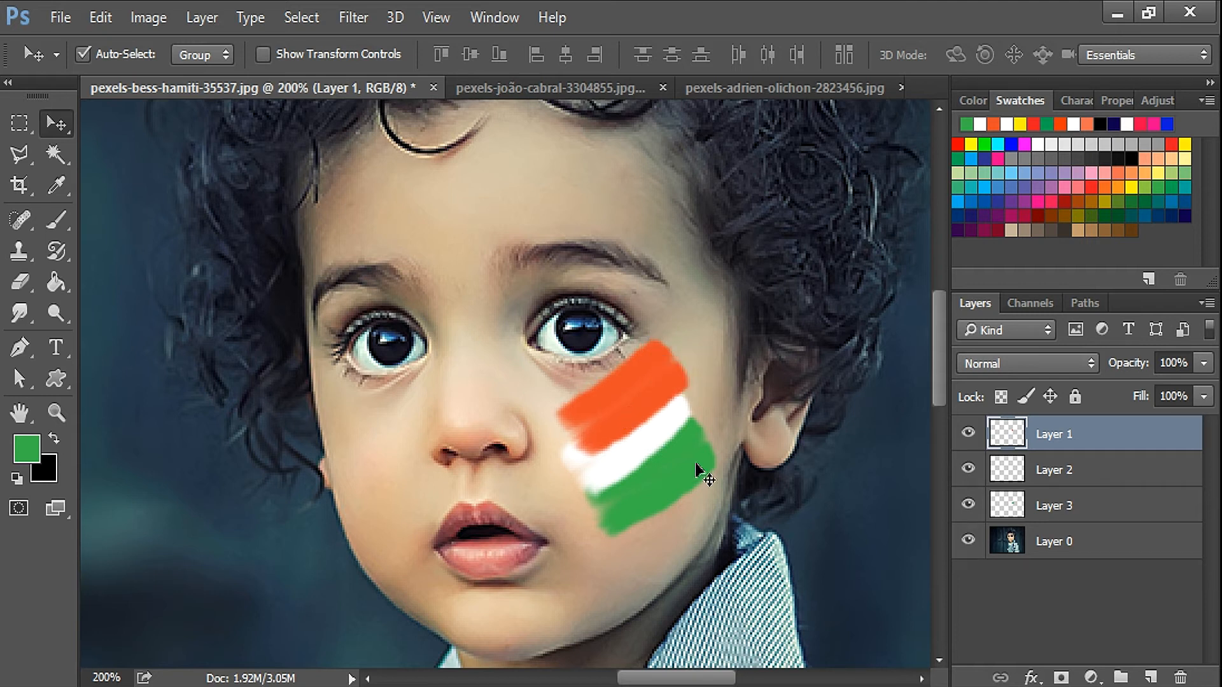
pyautogui.moveTo(680, 471); pyautogui.dragTo(654, 457)
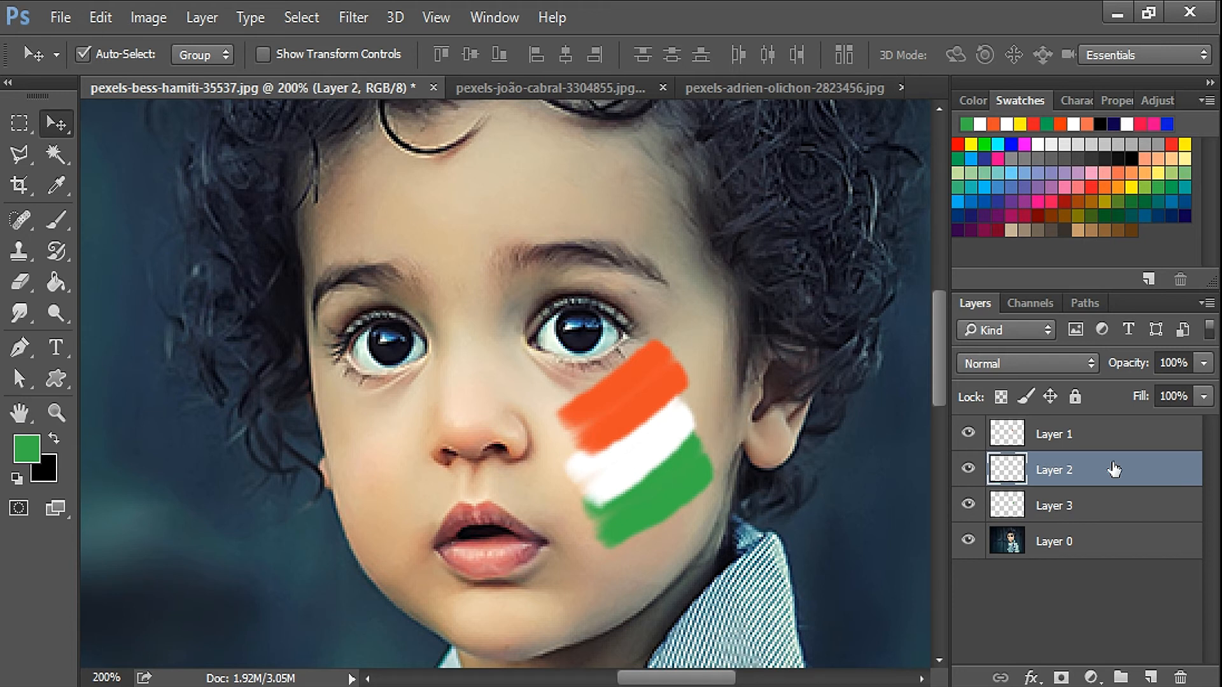
pyautogui.moveTo(627, 468); pyautogui.dragTo(628, 469)
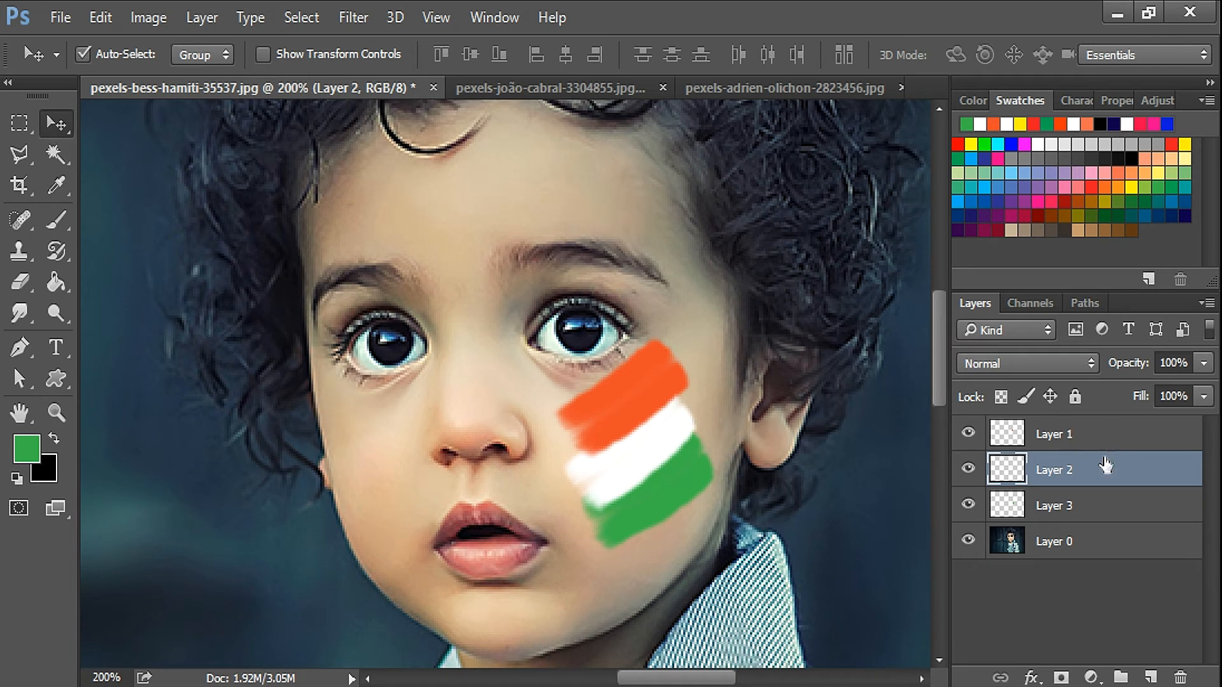
# Merge Layer 1, Layer 2 and Layer 3 into a single flag layer.
pyautogui.click(1098, 506)
pyautogui.click(1099, 445)
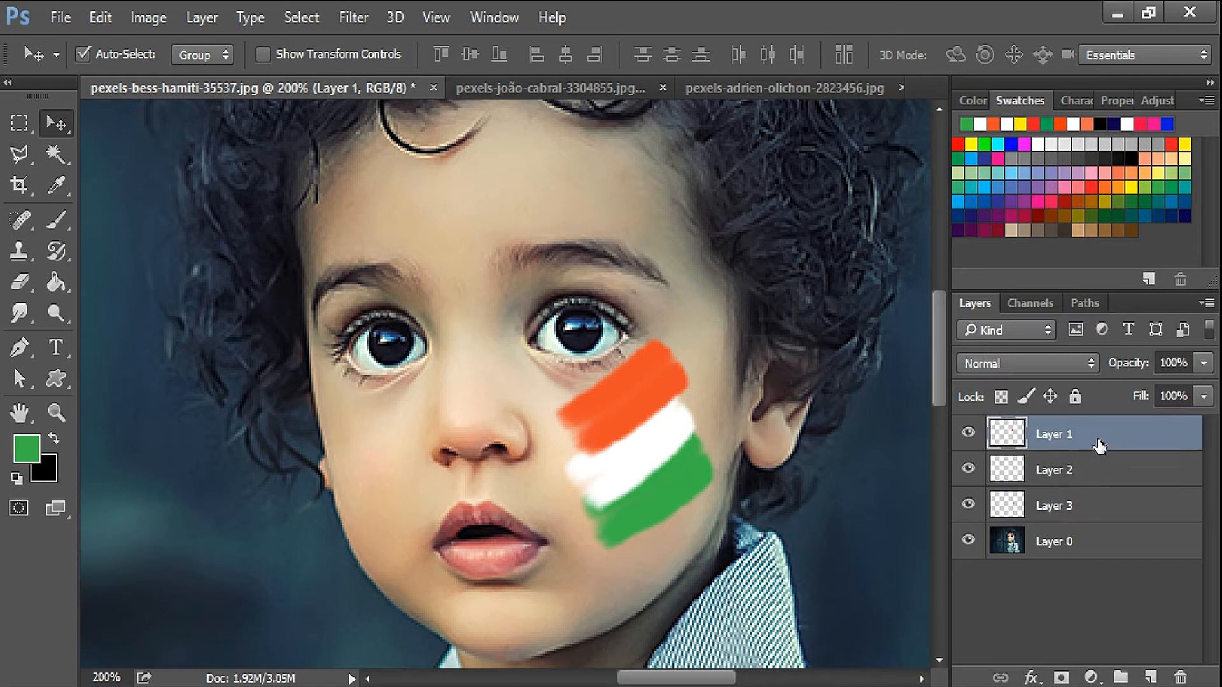
pyautogui.keyDown('ctrl'); pyautogui.click(1095, 479); pyautogui.keyUp('ctrl')
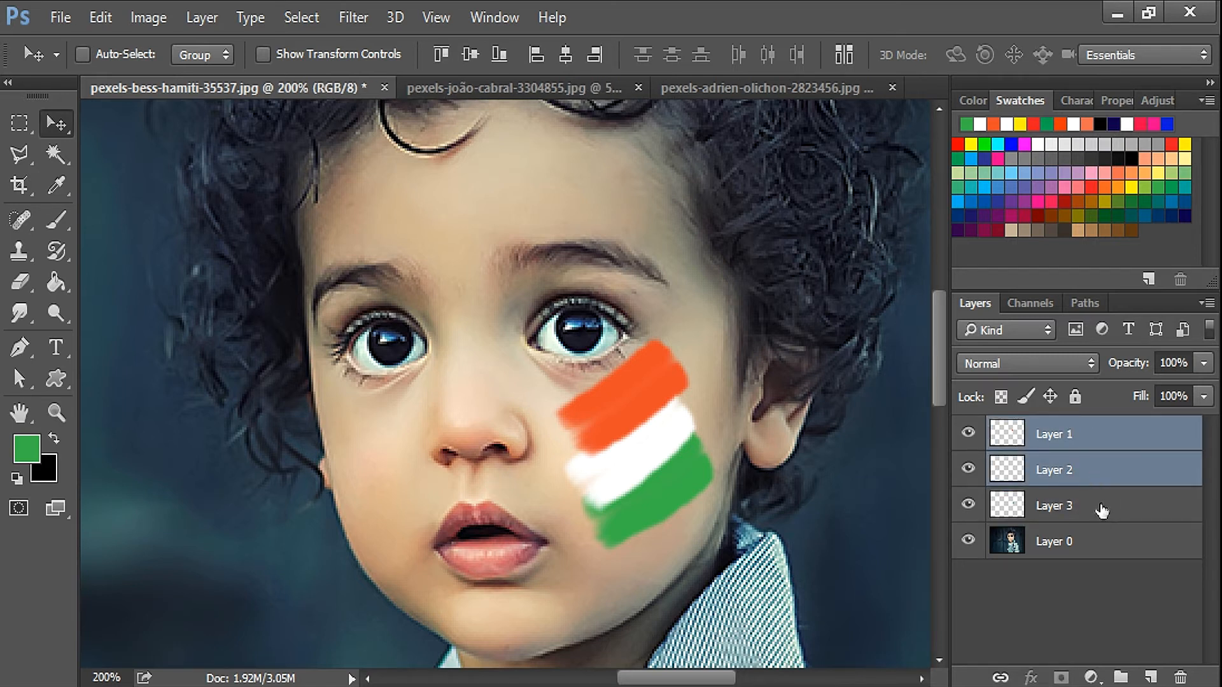
pyautogui.keyDown('ctrl'); pyautogui.click(1102, 509); pyautogui.keyUp('ctrl')
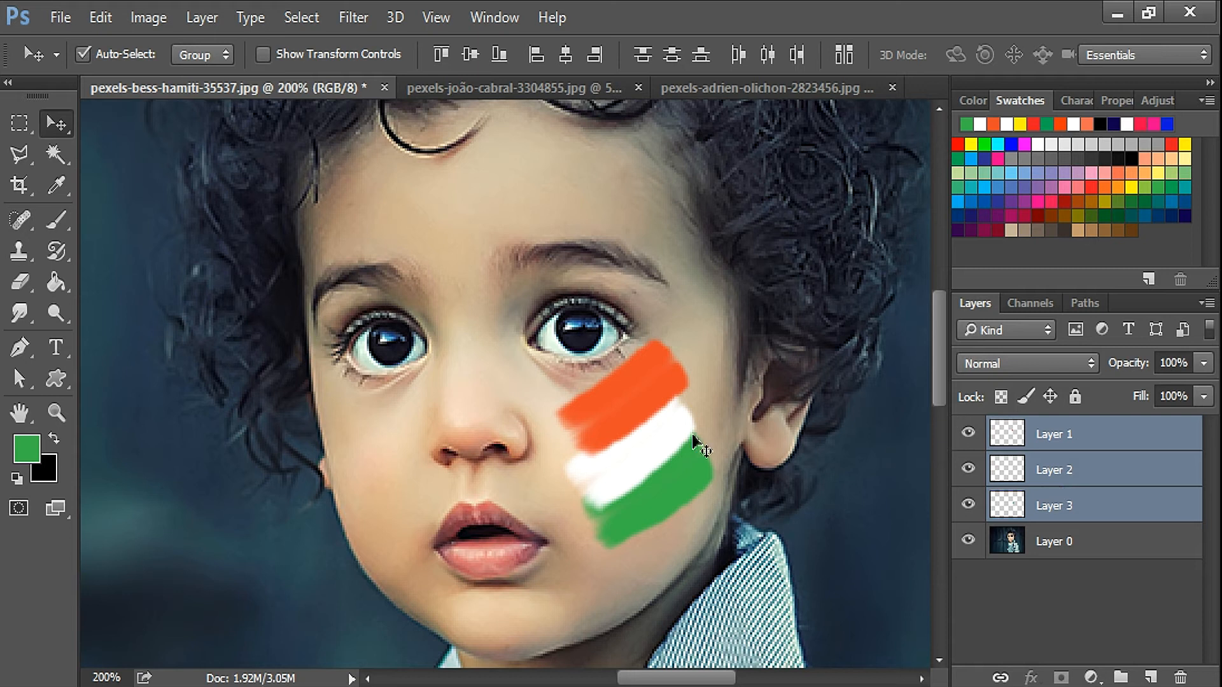
pyautogui.rightClick(1094, 438)
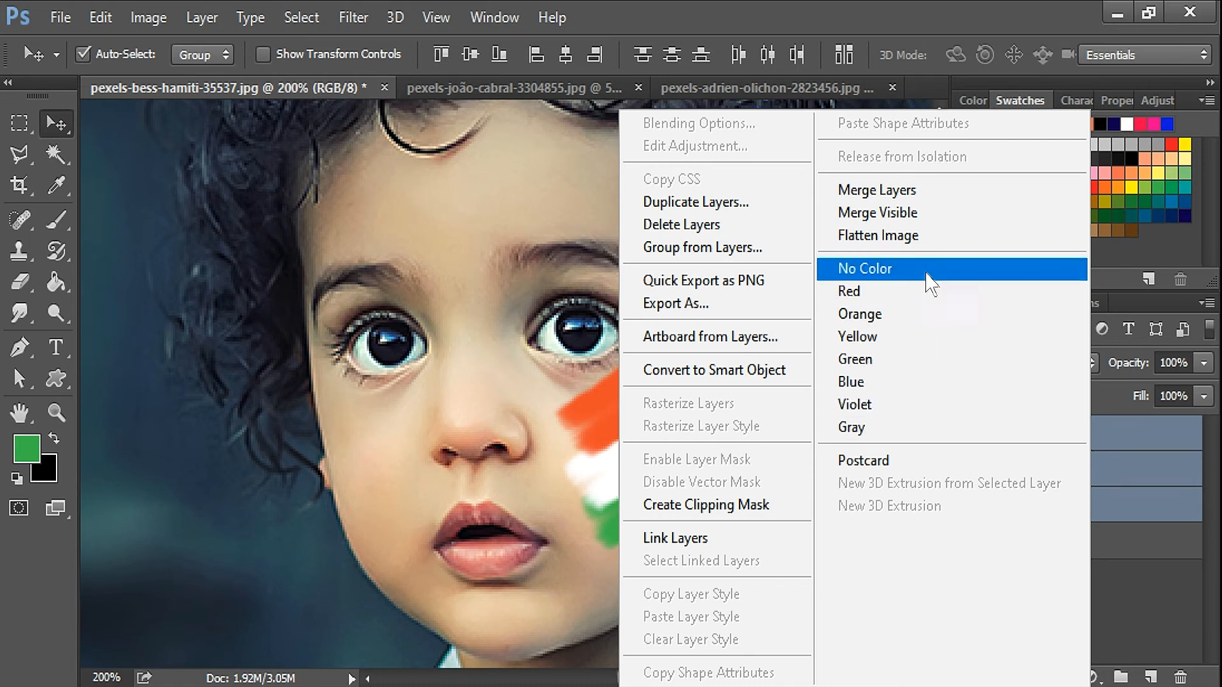
pyautogui.click(882, 193)
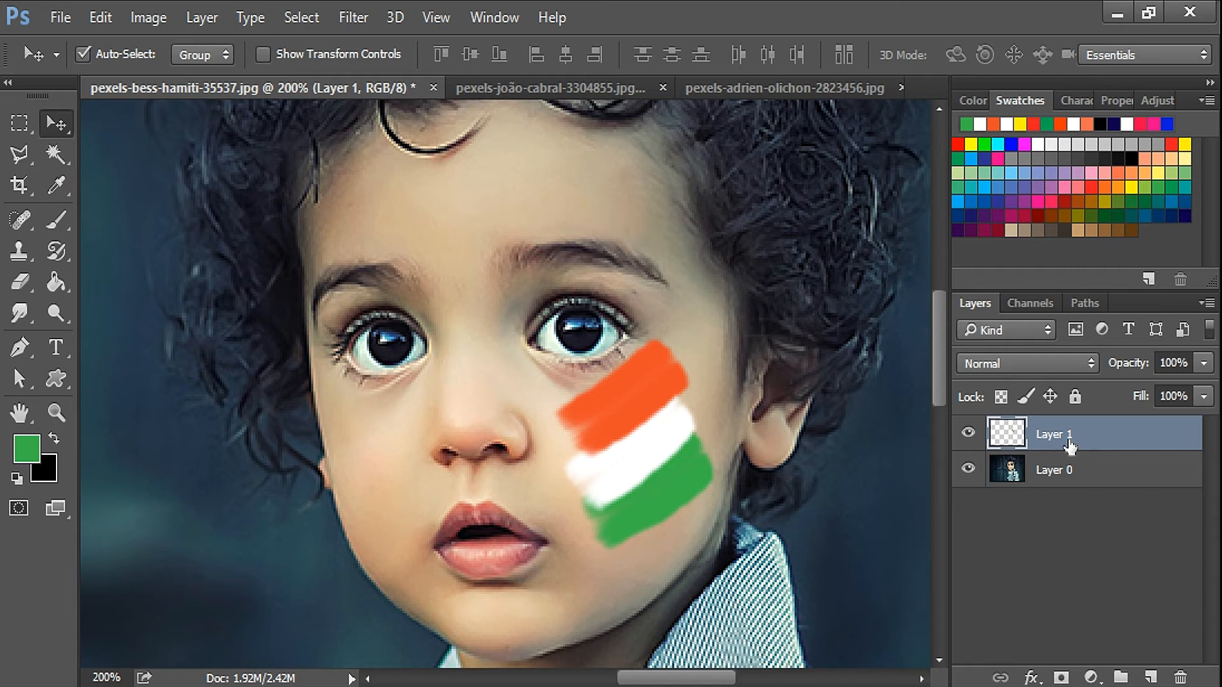
# Check the merged flag by toggling Layer 1's visibility off and on.
pyautogui.click(968, 435)
pyautogui.click(968, 435)
pyautogui.click(968, 435)
pyautogui.click(968, 435)
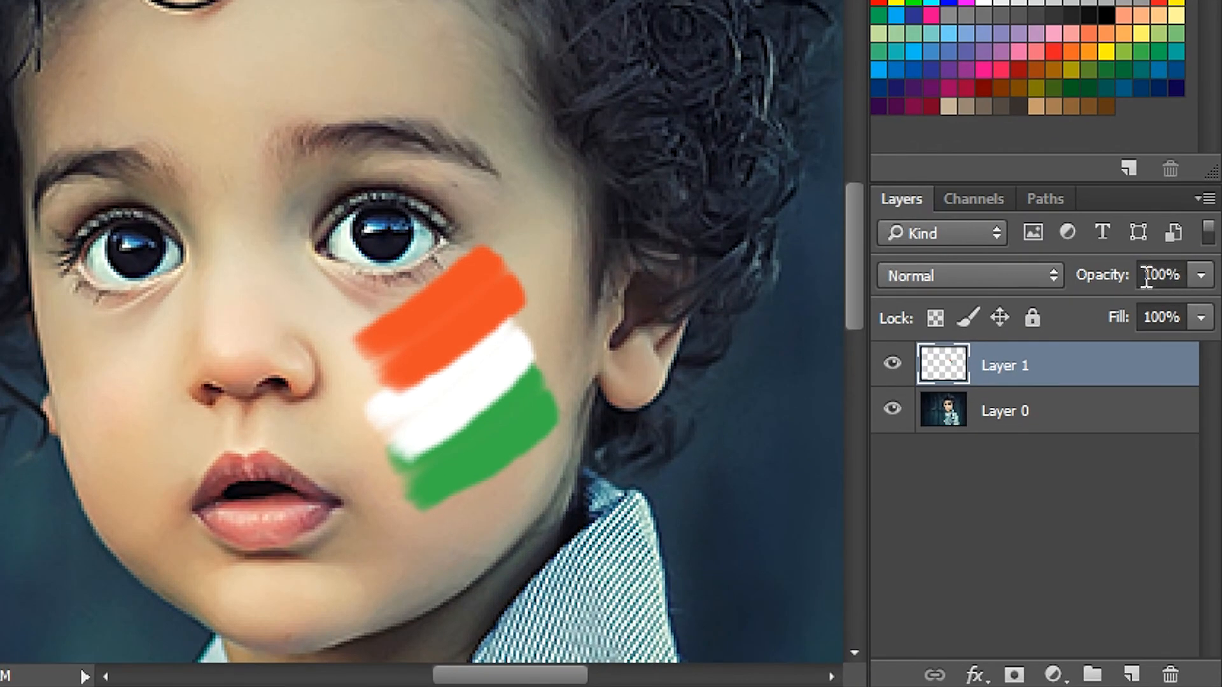
# Try lowering Layer 1's opacity to 0% and return it to 100%.
pyautogui.click(1202, 275)
pyautogui.moveTo(1201, 311); pyautogui.dragTo(1053, 309)
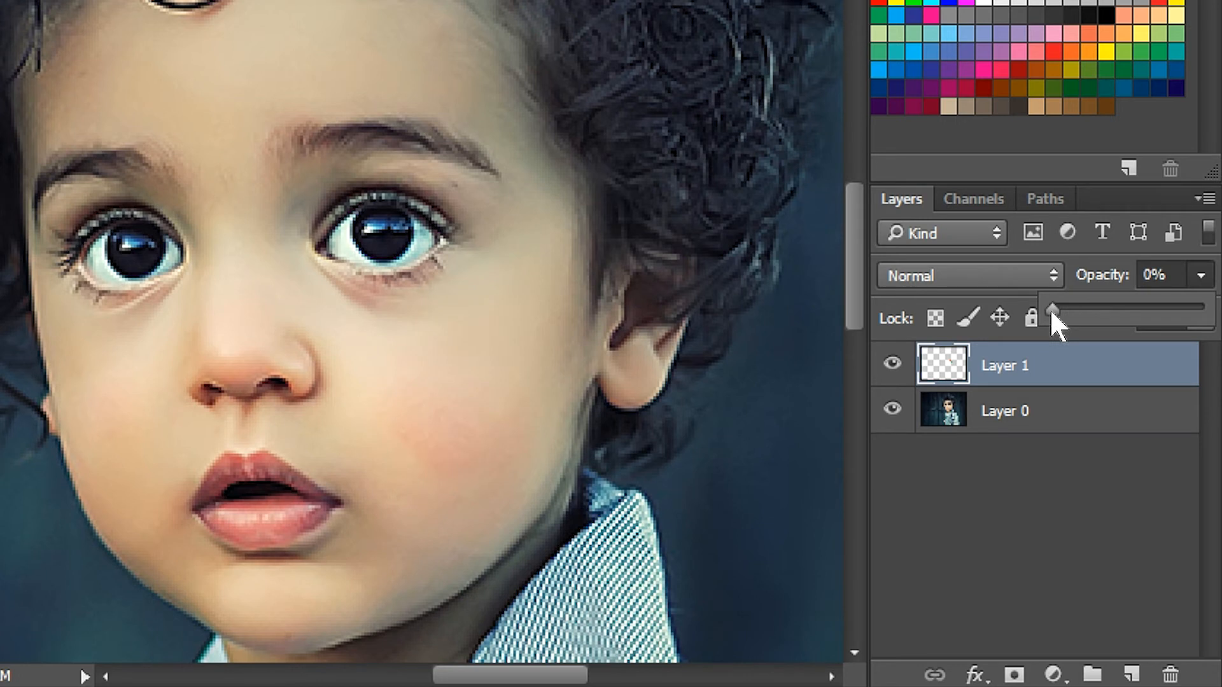
pyautogui.moveTo(1052, 310); pyautogui.dragTo(1203, 310)
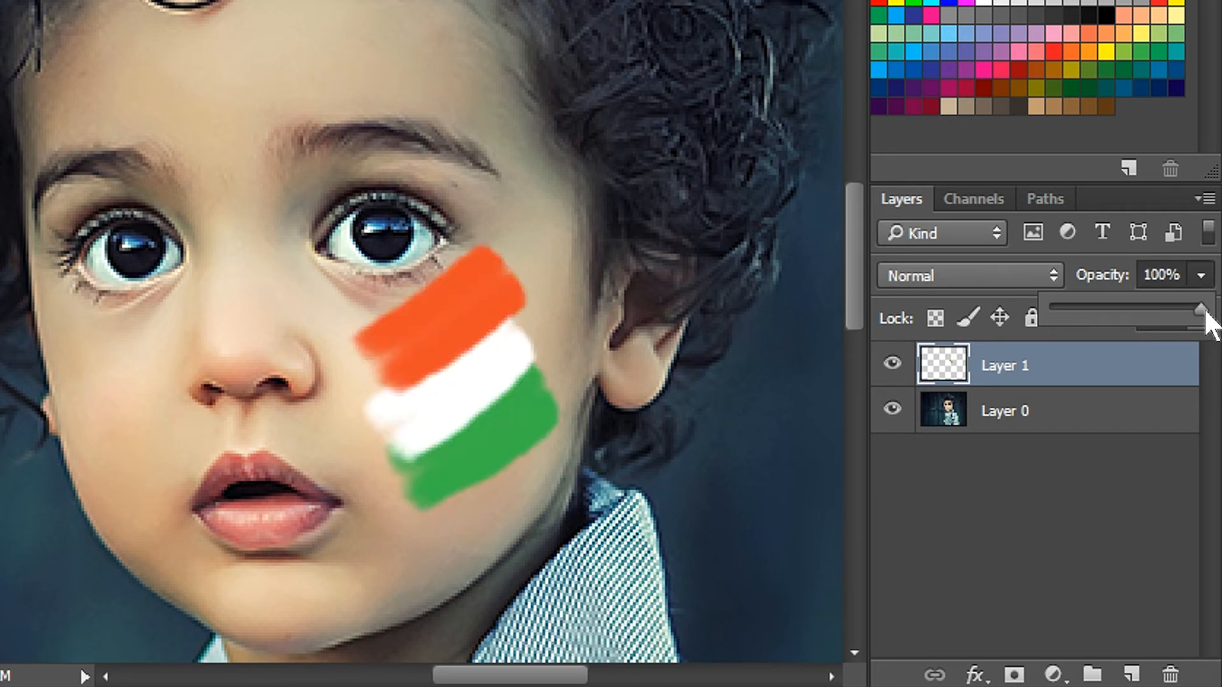
pyautogui.click(1085, 463)
pyautogui.click(1168, 353)
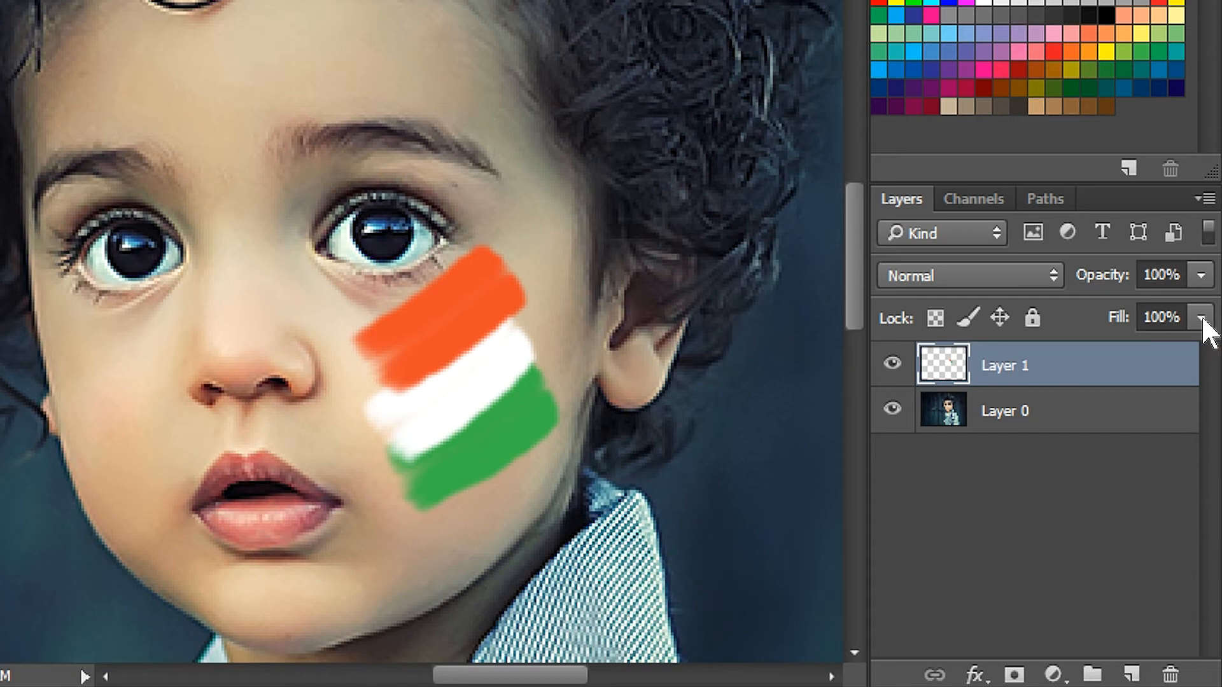
# Try lowering Layer 1's fill and return it to 100%.
pyautogui.click(1201, 319)
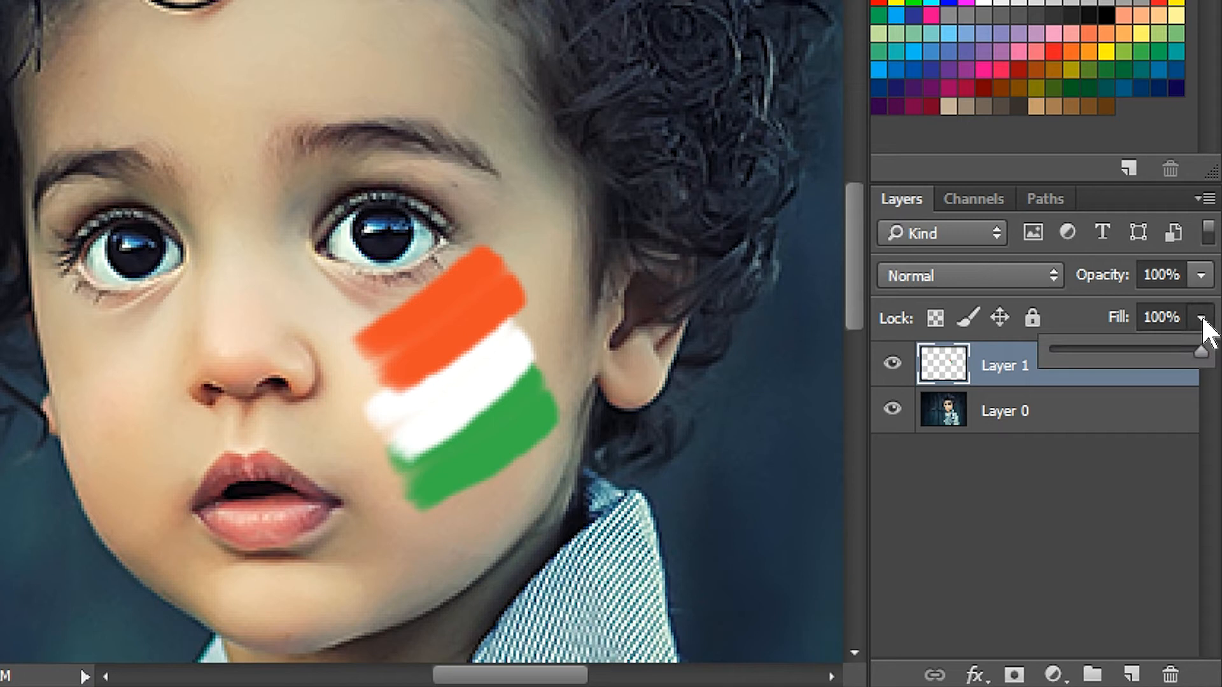
pyautogui.moveTo(1166, 355)
pyautogui.mouseDown()
pyautogui.moveTo(1078, 351)
pyautogui.moveTo(1206, 351)
pyautogui.mouseUp()
pyautogui.click(1127, 469)
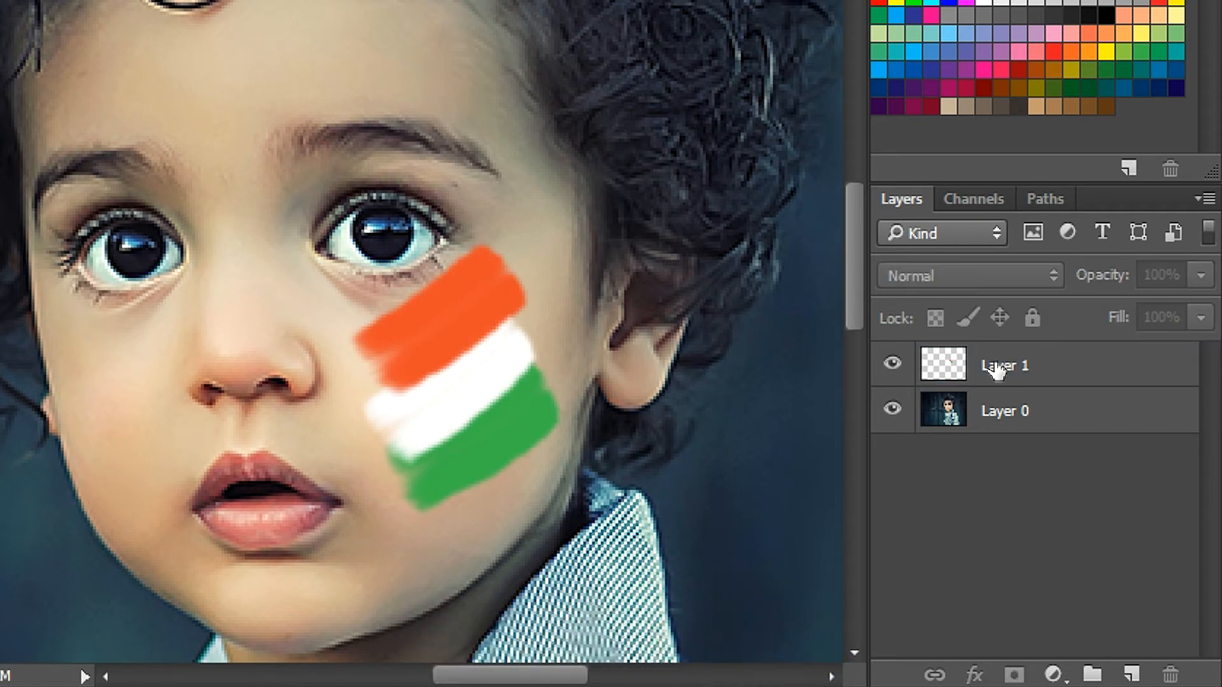
# Duplicate Layer 1 and move the copied flag up onto the child's forehead.
pyautogui.click(1064, 377)
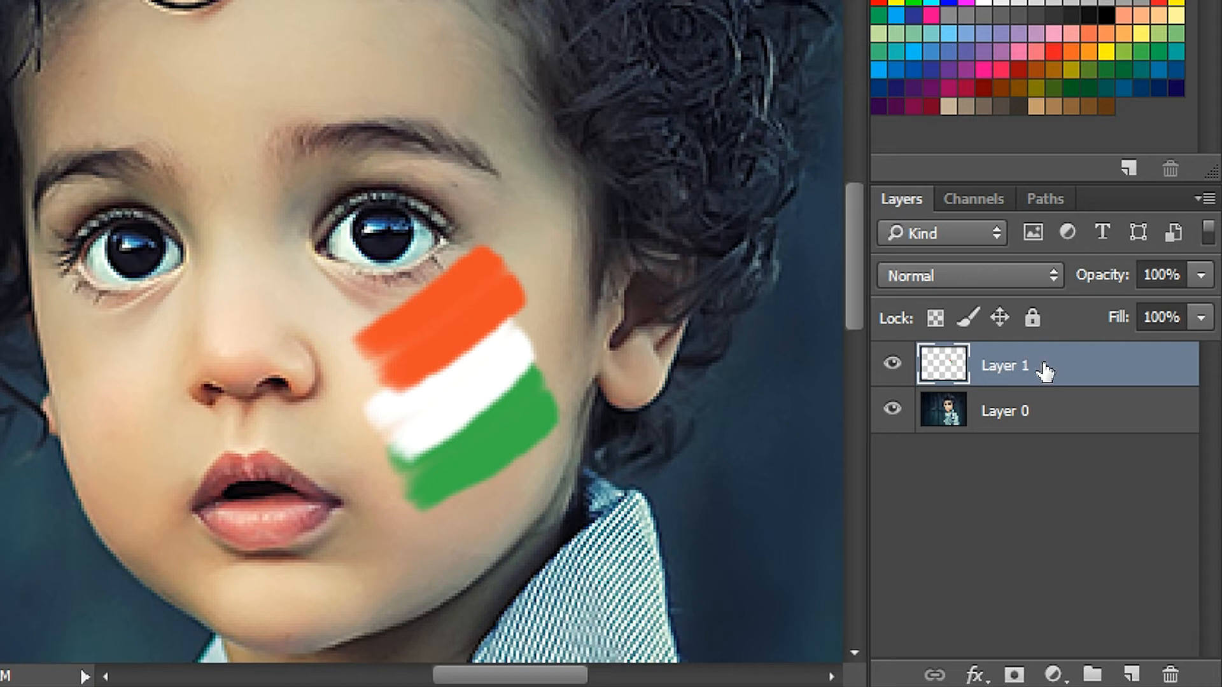
pyautogui.moveTo(1084, 371); pyautogui.dragTo(1129, 672)
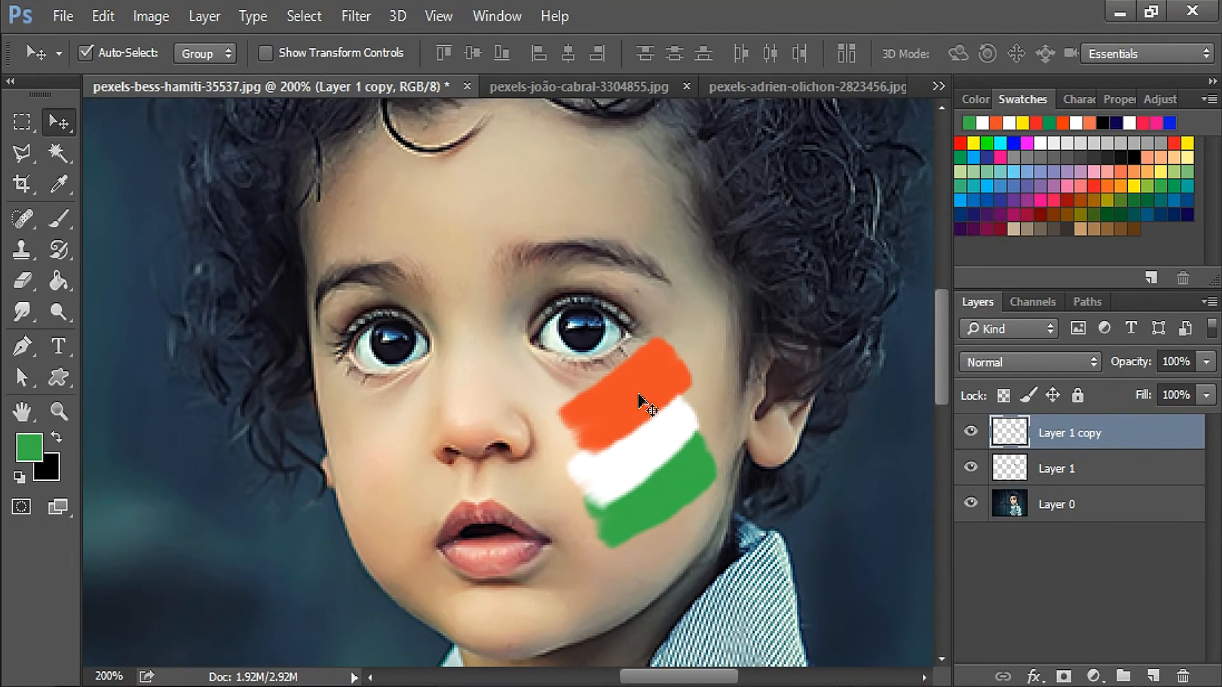
pyautogui.moveTo(650, 393); pyautogui.dragTo(504, 175)
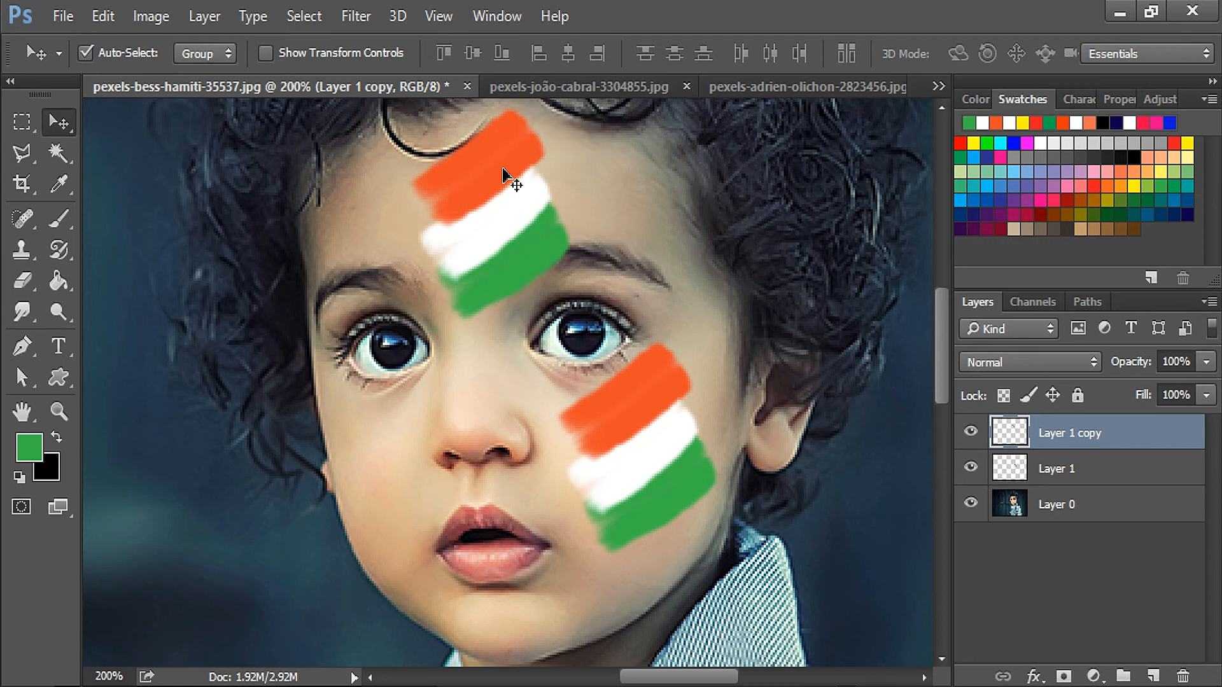
# Free-transform the forehead flag to about 64% width and 45% height, keeping it centred between hairline and eyebrows.
pyautogui.press('ctrl')
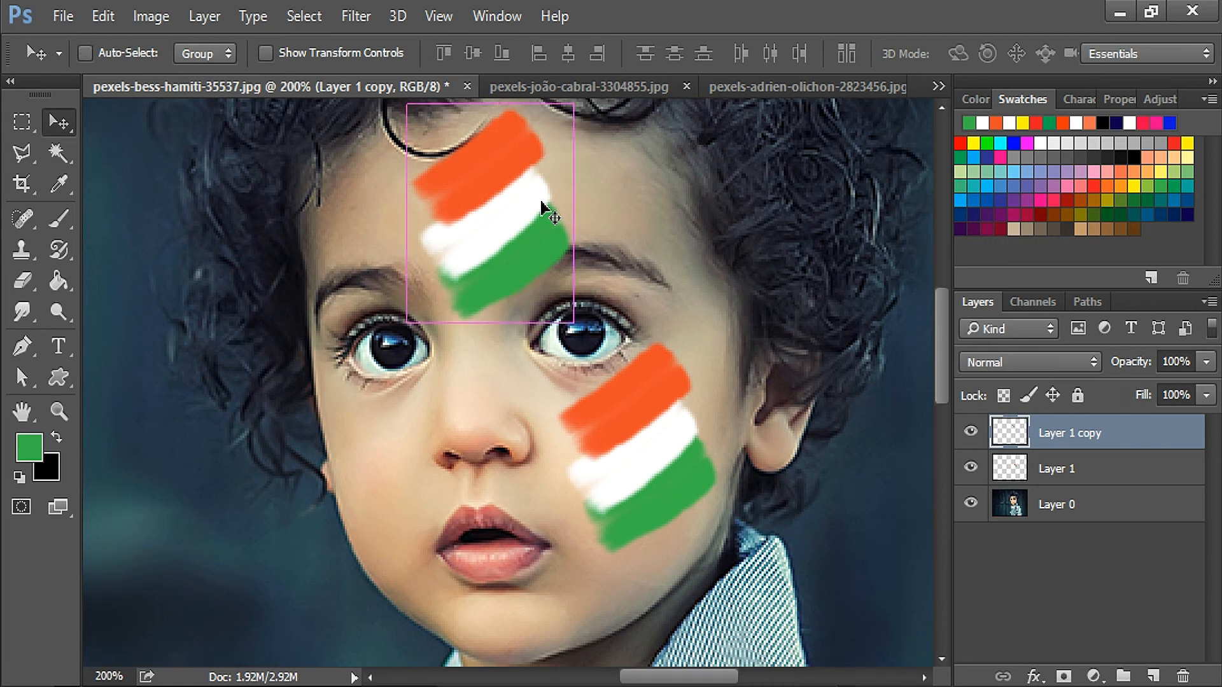
pyautogui.hotkey('ctrl', 't')
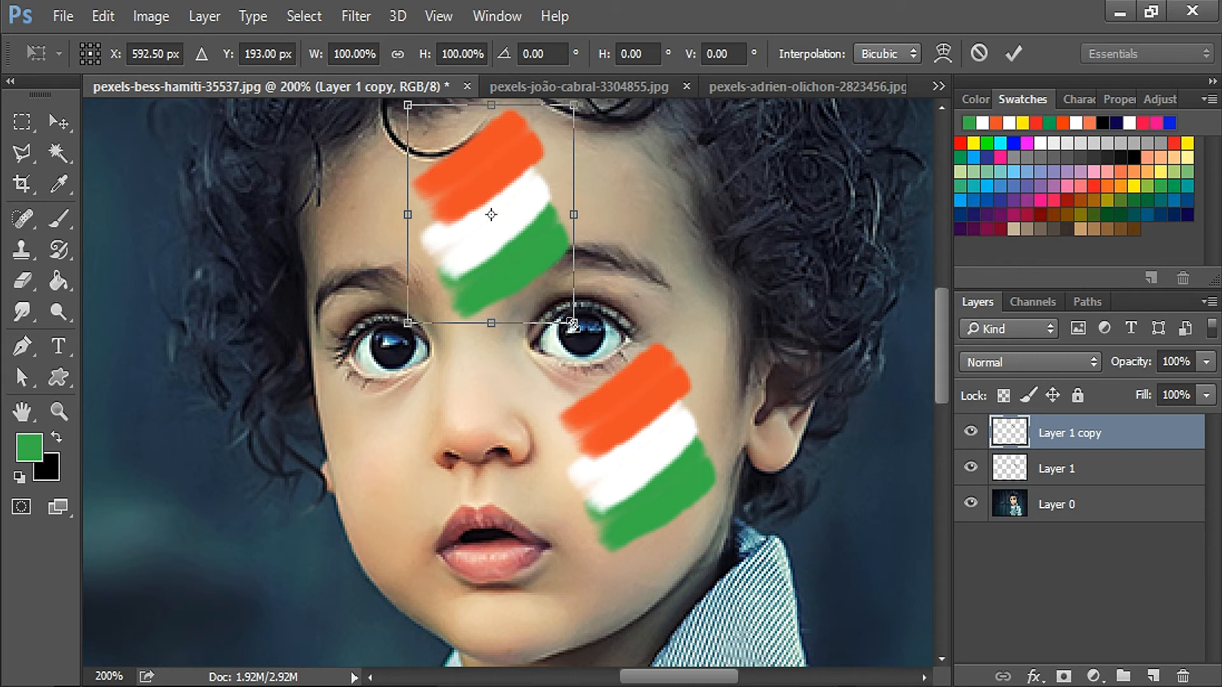
pyautogui.moveTo(572, 326); pyautogui.dragTo(495, 219)
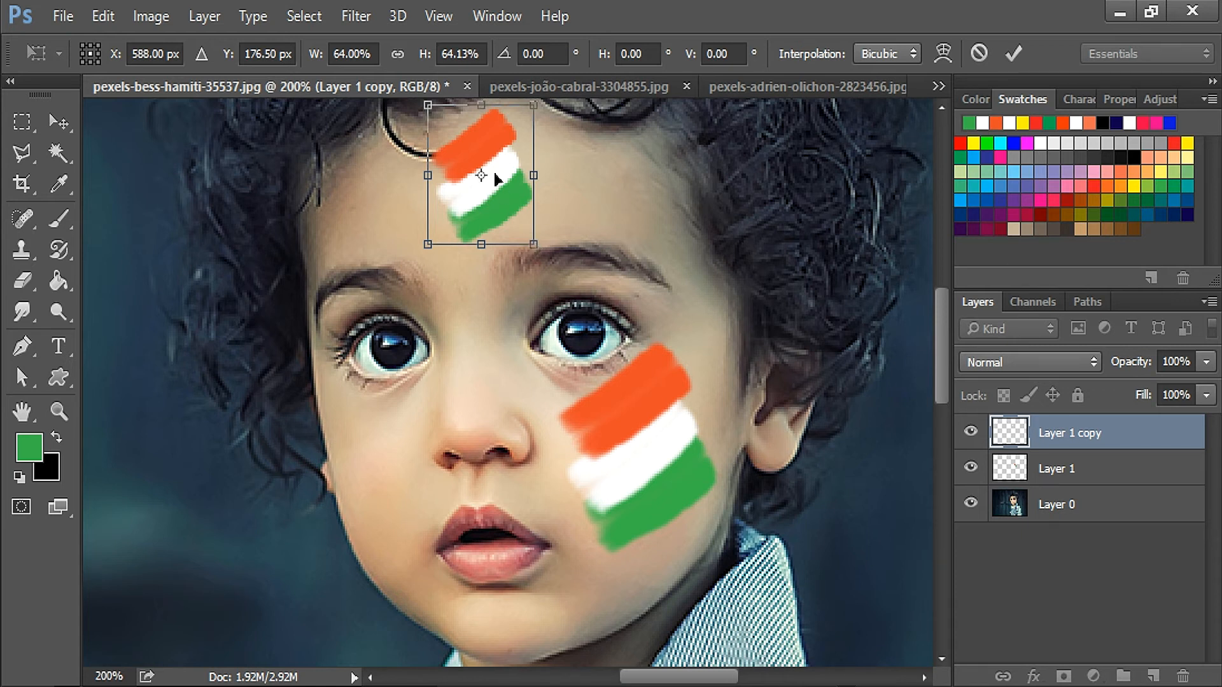
pyautogui.moveTo(481, 104); pyautogui.dragTo(487, 147)
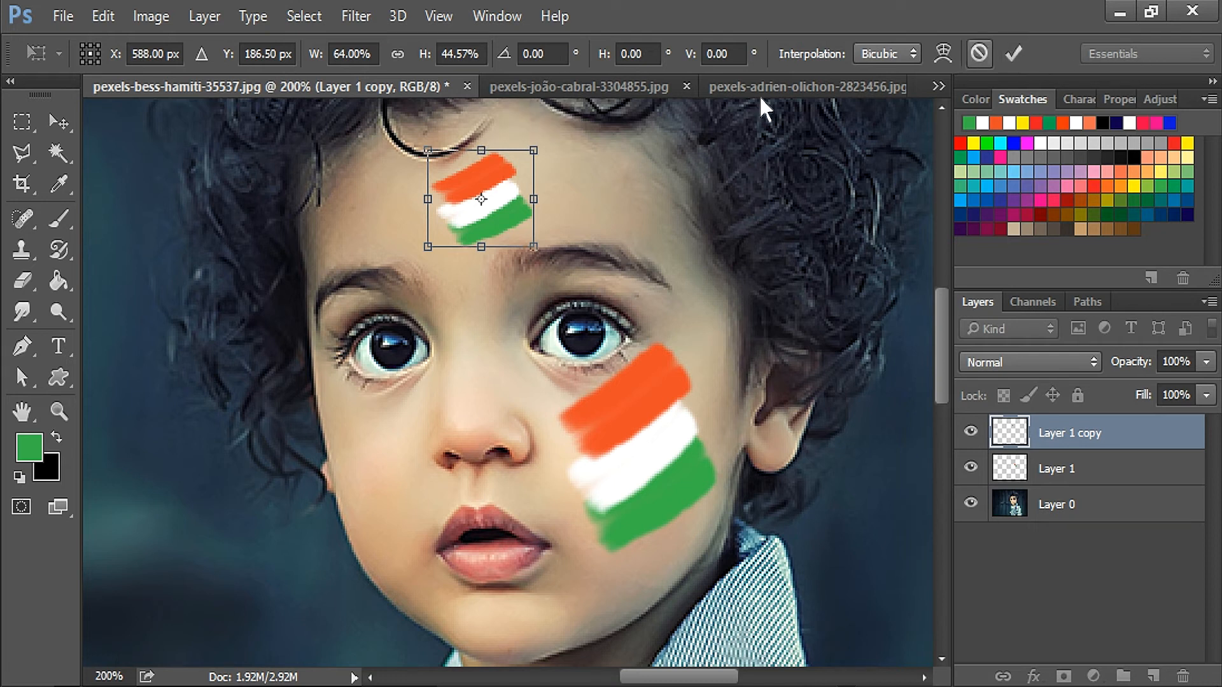
pyautogui.click(1013, 55)
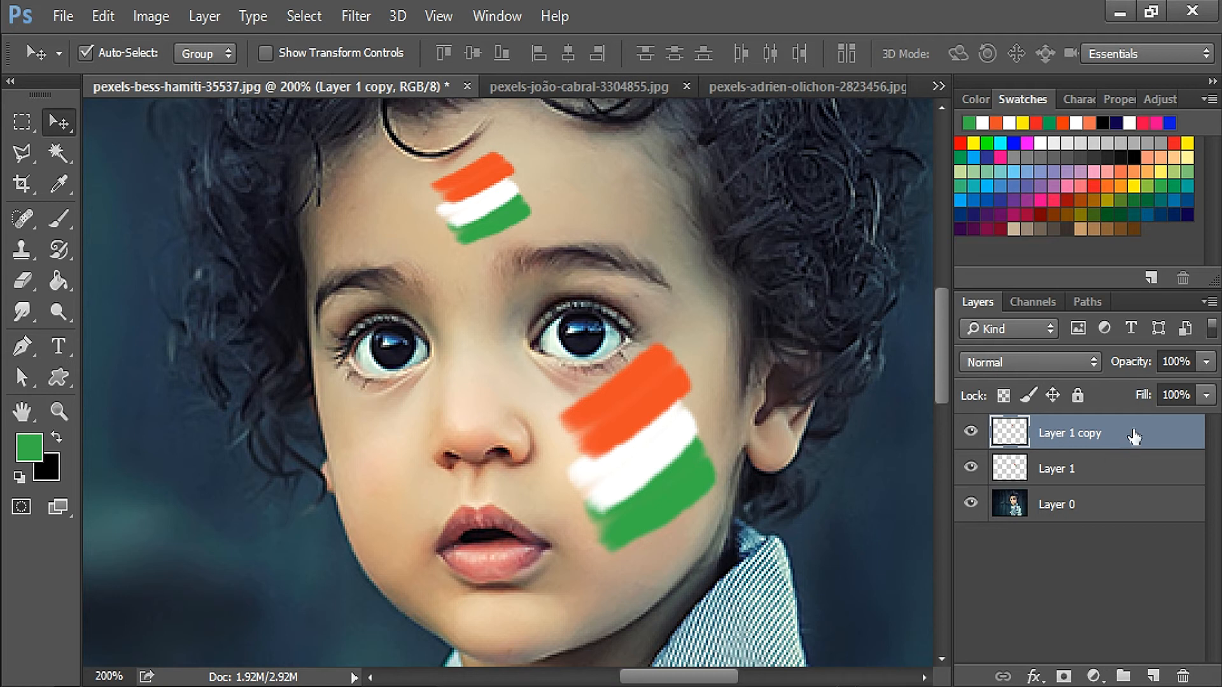
# Try deleting the Layer 1 copy layer with the forehead flag, and restore it.
pyautogui.moveTo(1135, 436); pyautogui.dragTo(1182, 673)
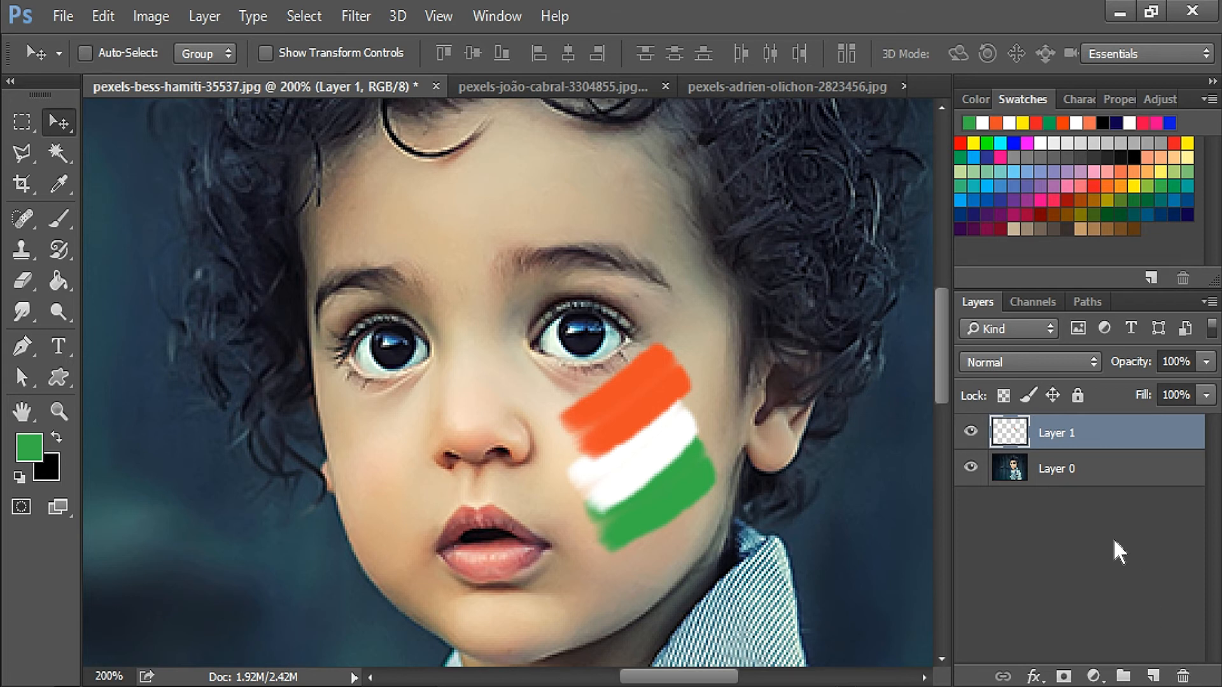
pyautogui.hotkey('ctrl', 'z')
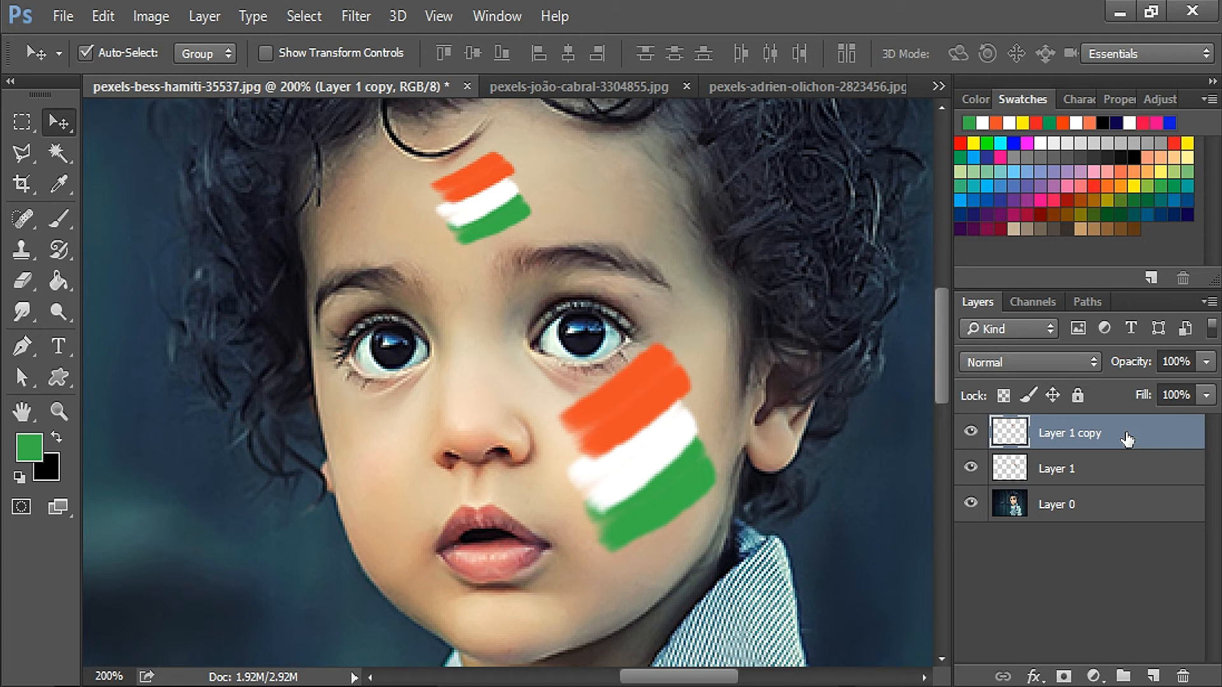
pyautogui.hotkey('ctrl', 'z')
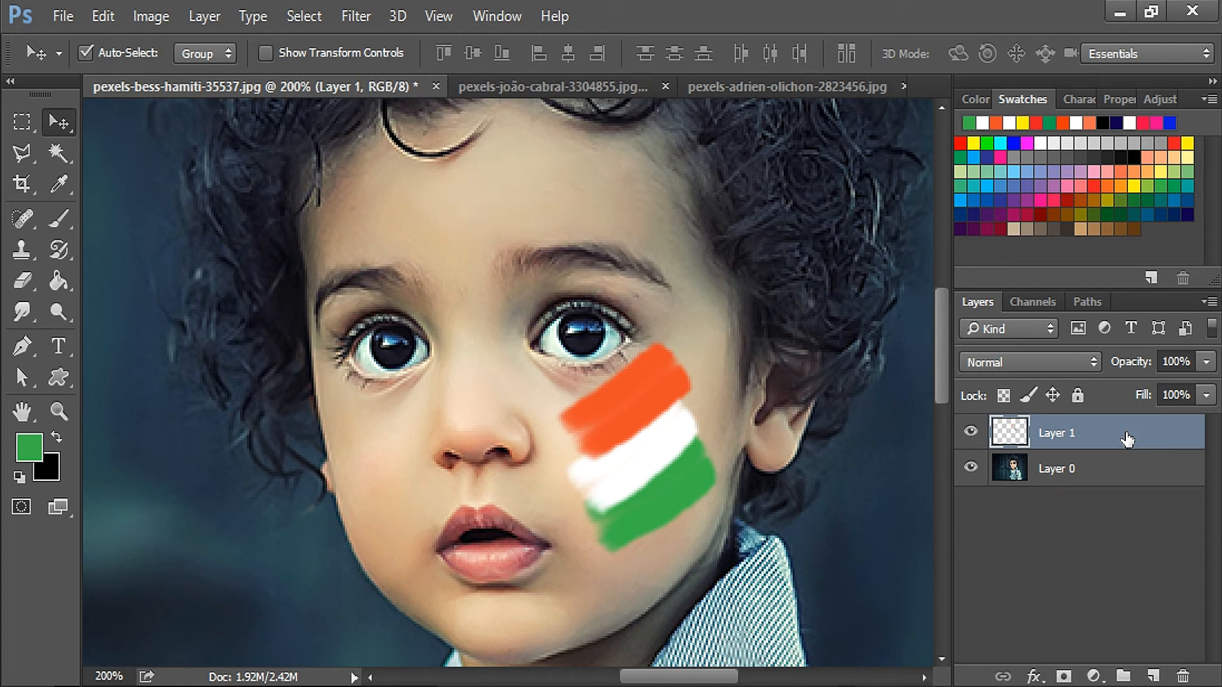
pyautogui.hotkey('ctrl', 'z')
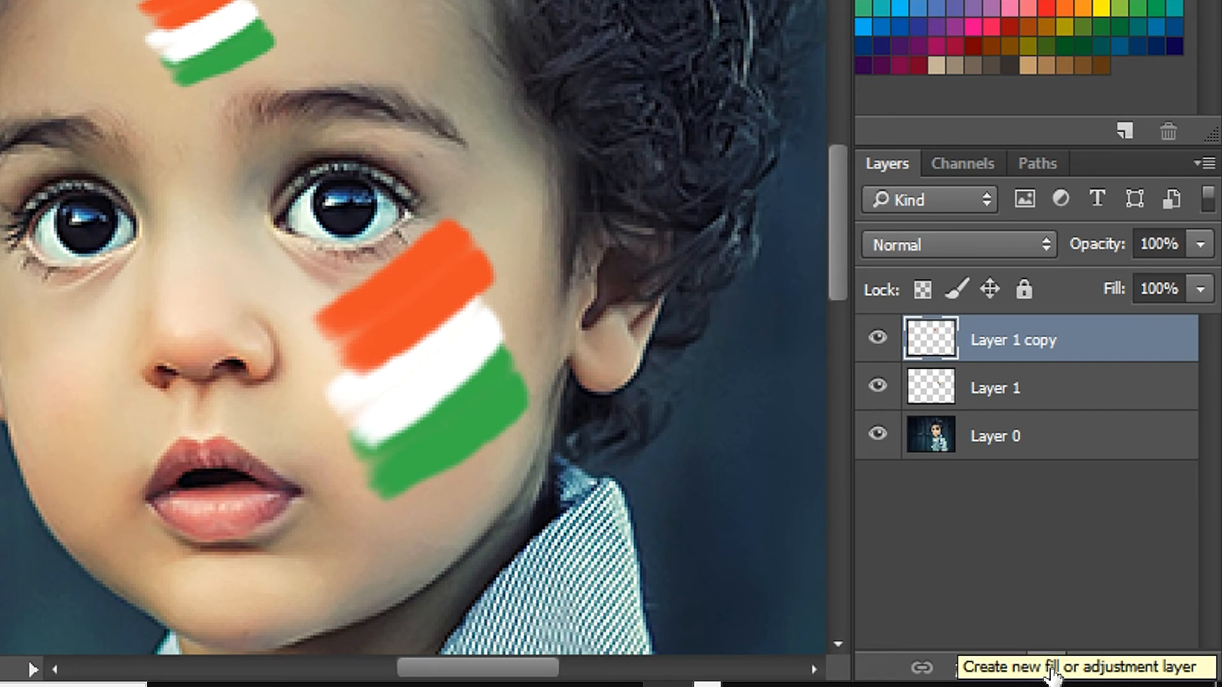
pyautogui.click(1051, 669)
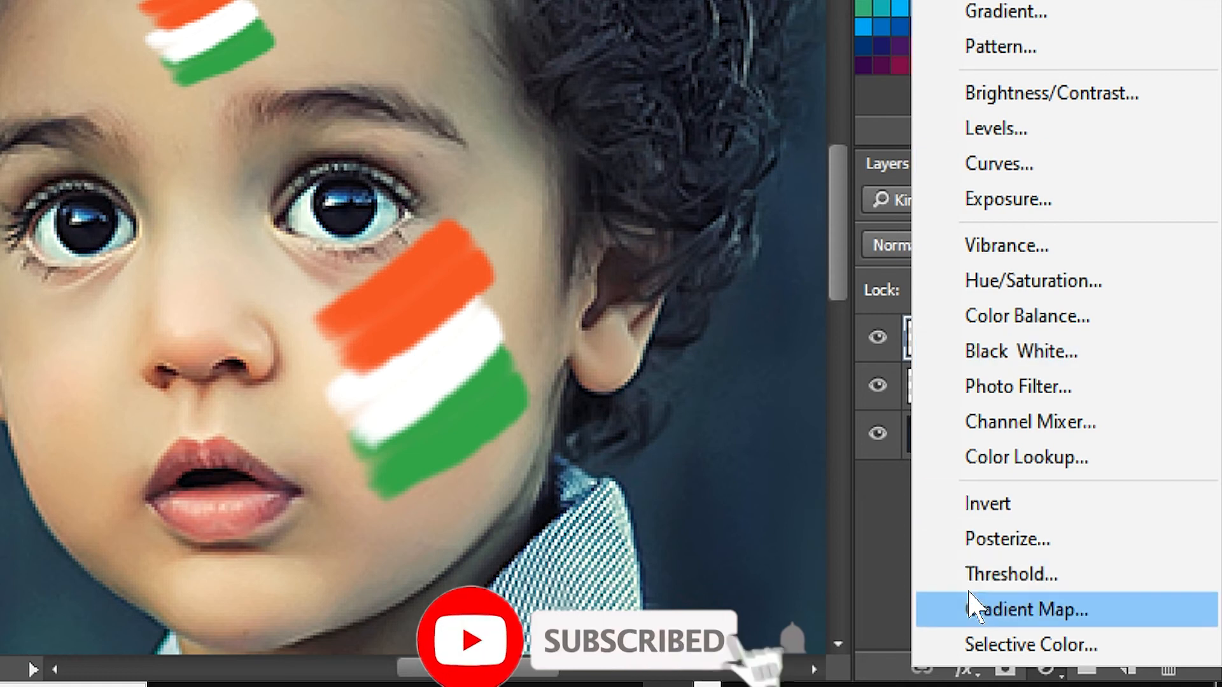
pyautogui.click(883, 596)
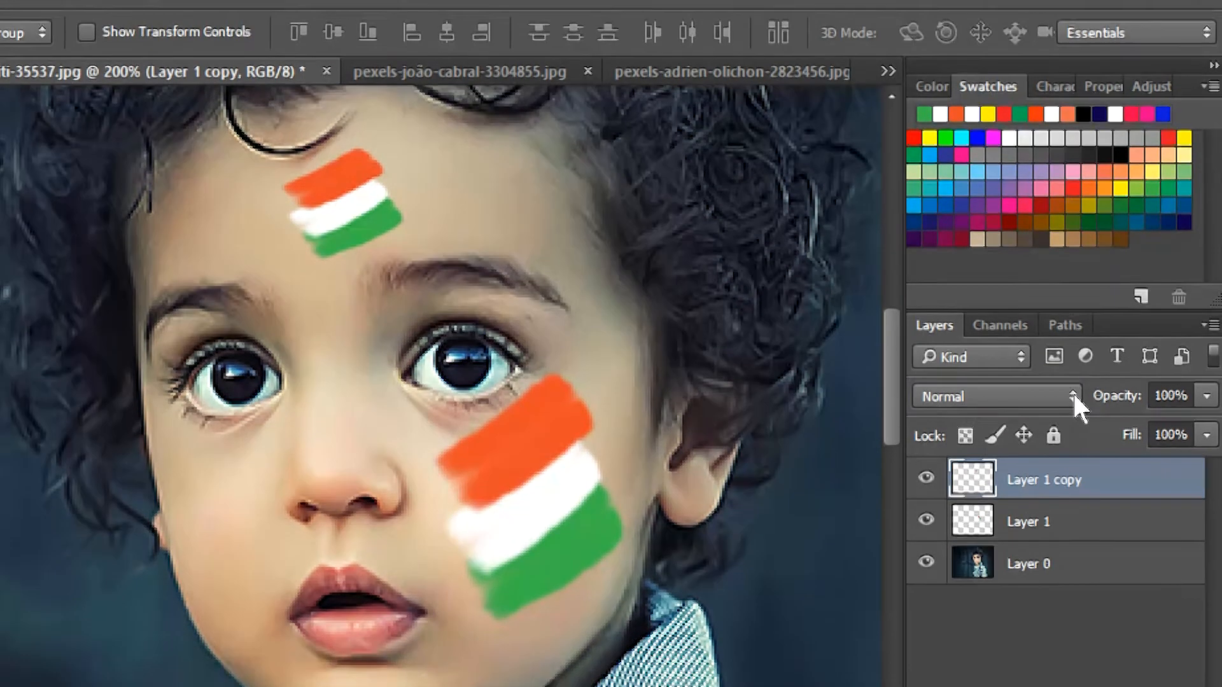
pyautogui.click(1045, 245)
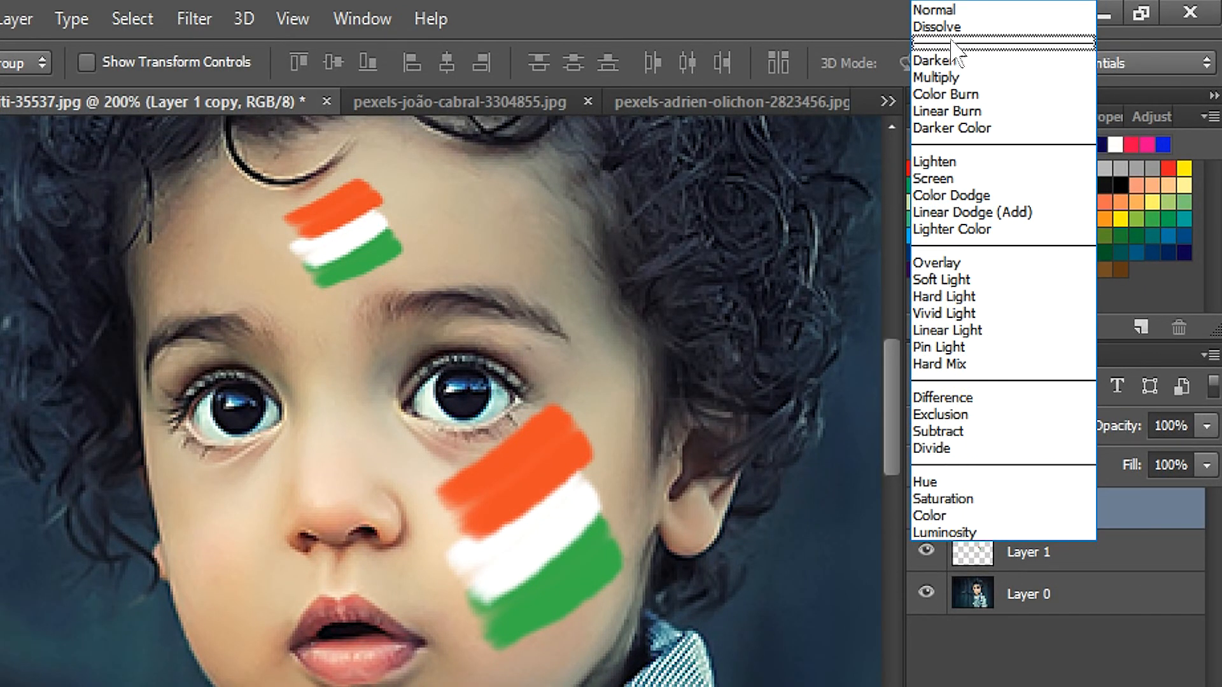
pyautogui.click(1137, 600)
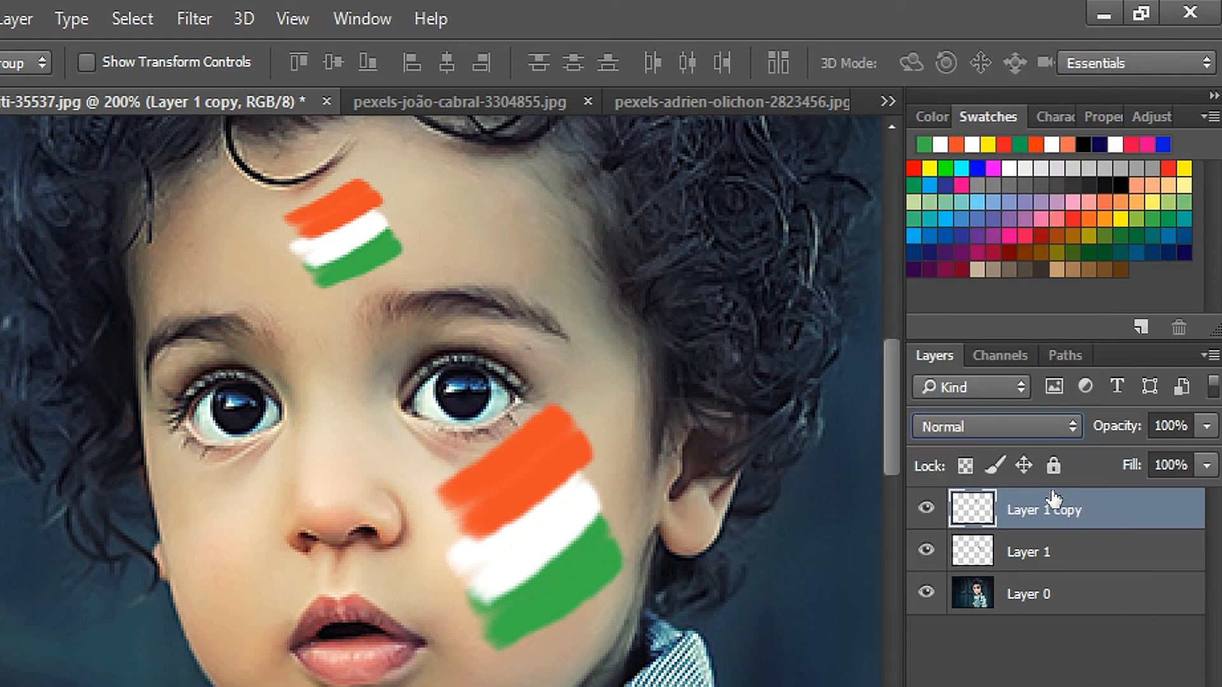
pyautogui.click(927, 508)
pyautogui.click(927, 509)
# Try the blend modes from Dissolve through Darken to Lighten on the Layer 1 copy forehead flag.
pyautogui.click(1067, 425)
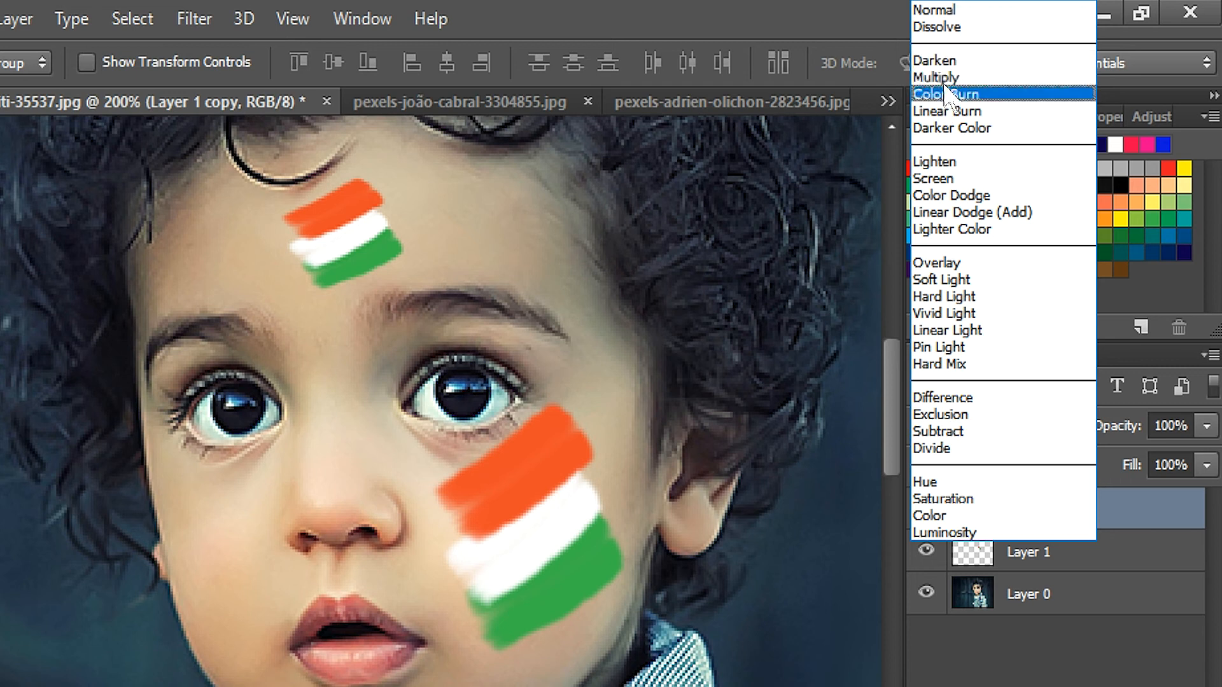
pyautogui.click(940, 12)
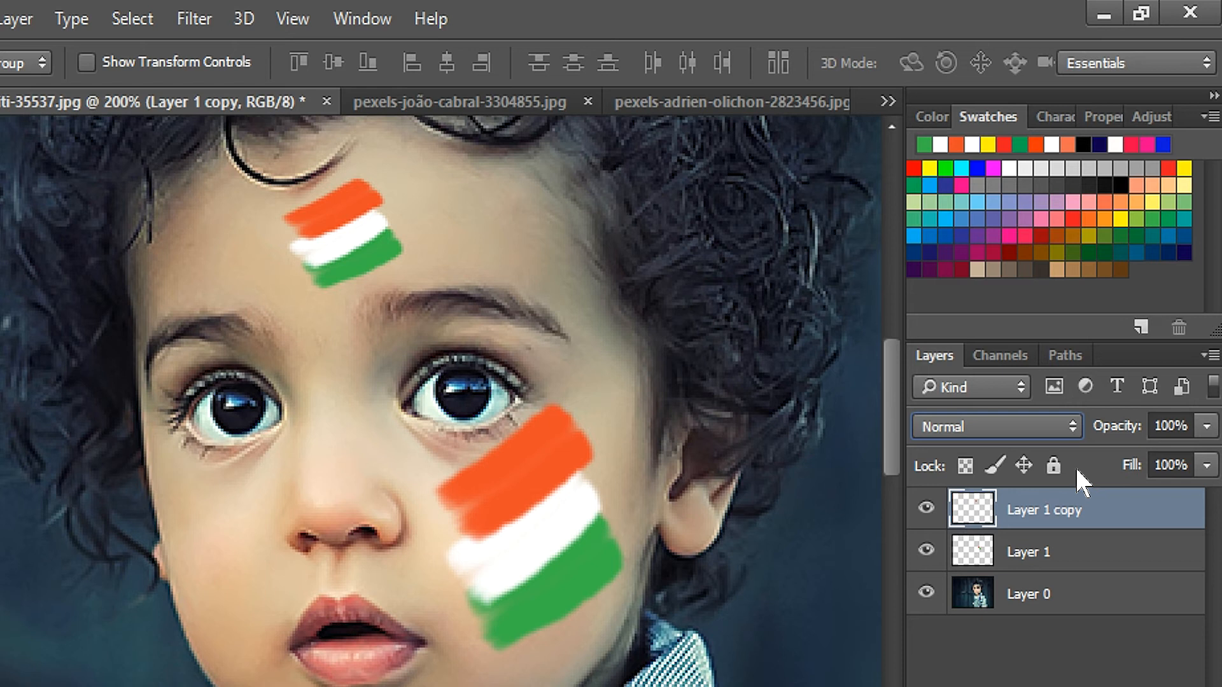
pyautogui.press('Down')
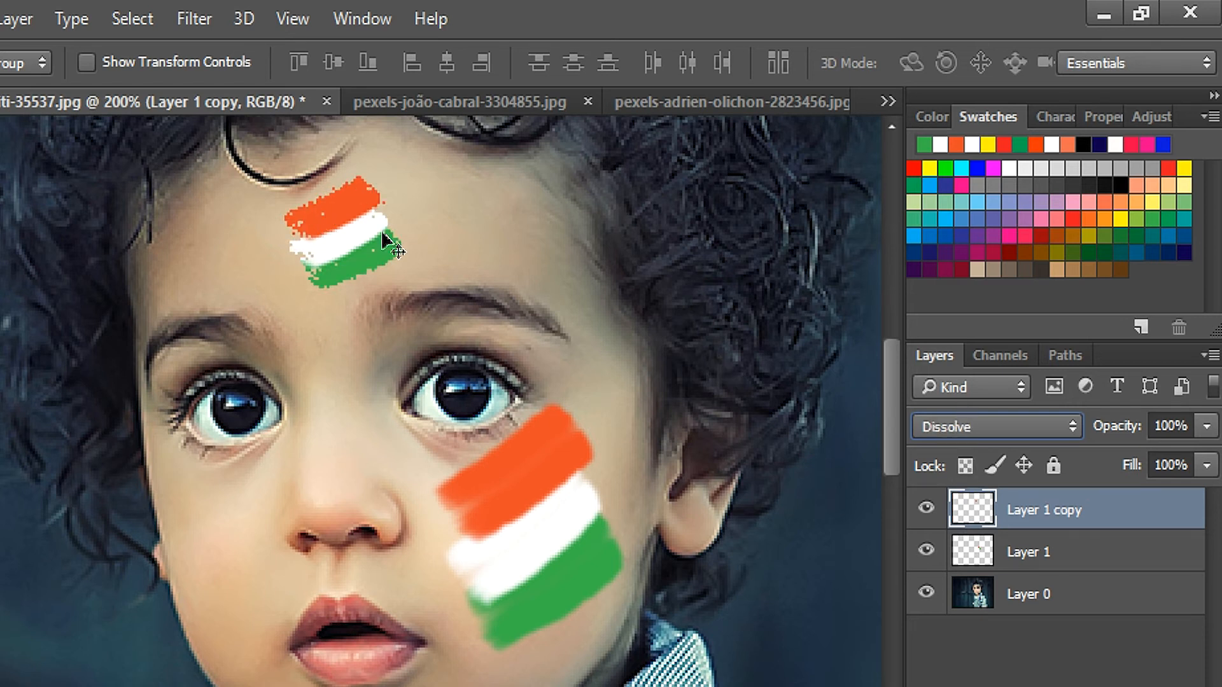
pyautogui.press('Up')
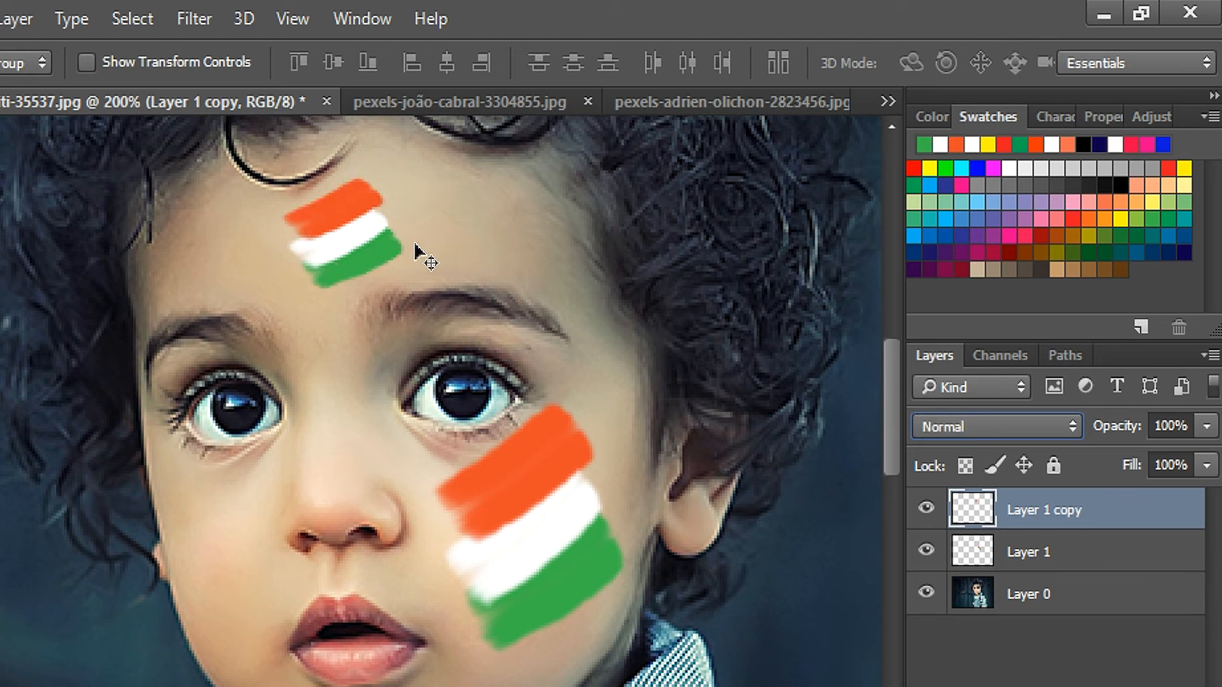
pyautogui.press('Down')
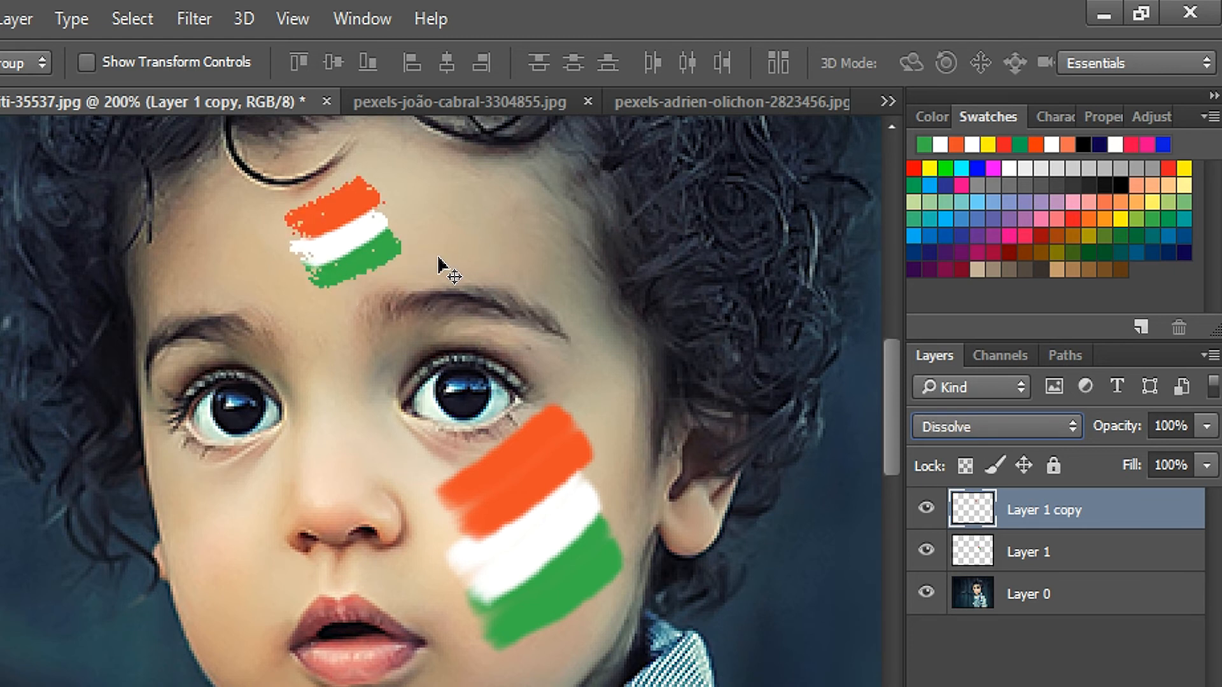
pyautogui.press('Down')
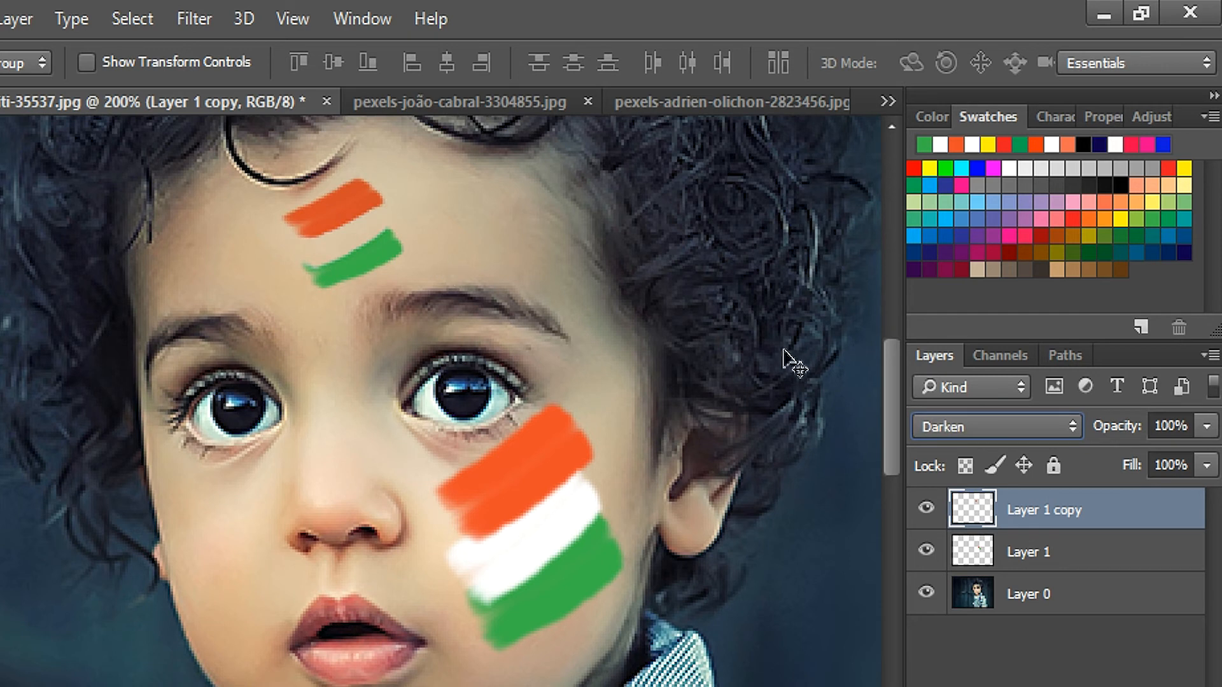
pyautogui.press('Down')
pyautogui.press('Down')
pyautogui.press('Down')
pyautogui.press('Down')
pyautogui.press('Down')
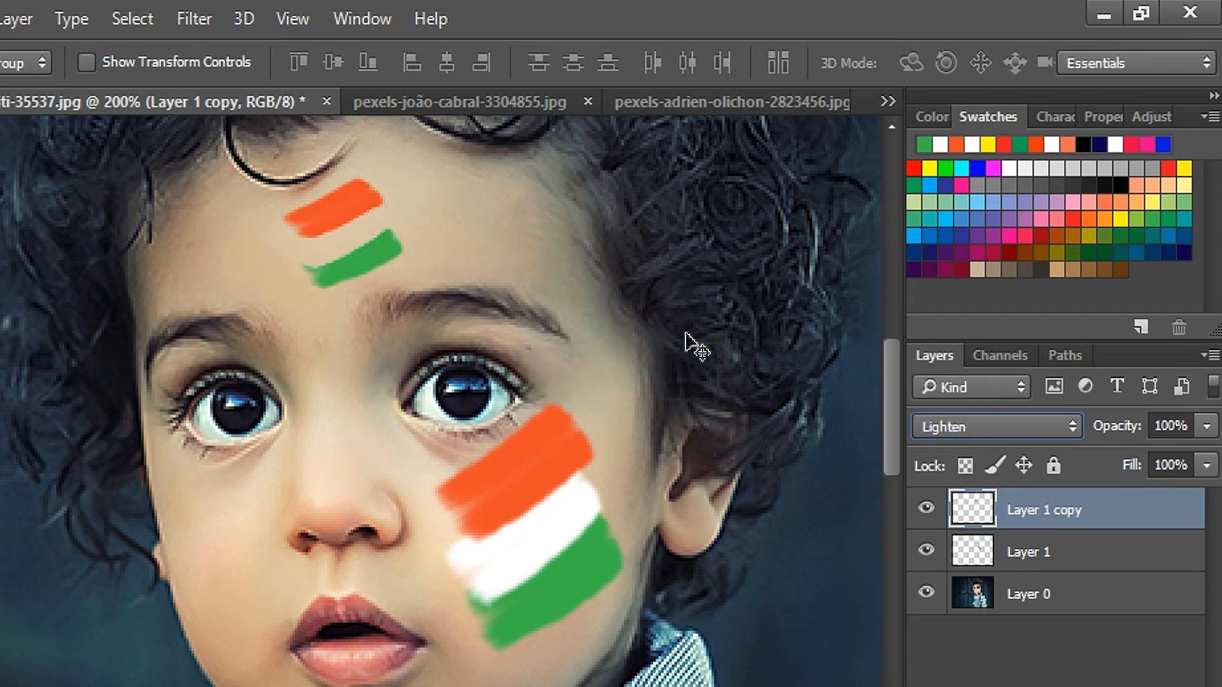
# Try the Exclusion blend mode on Layer 1 copy and return it to Normal.
pyautogui.click(1061, 425)
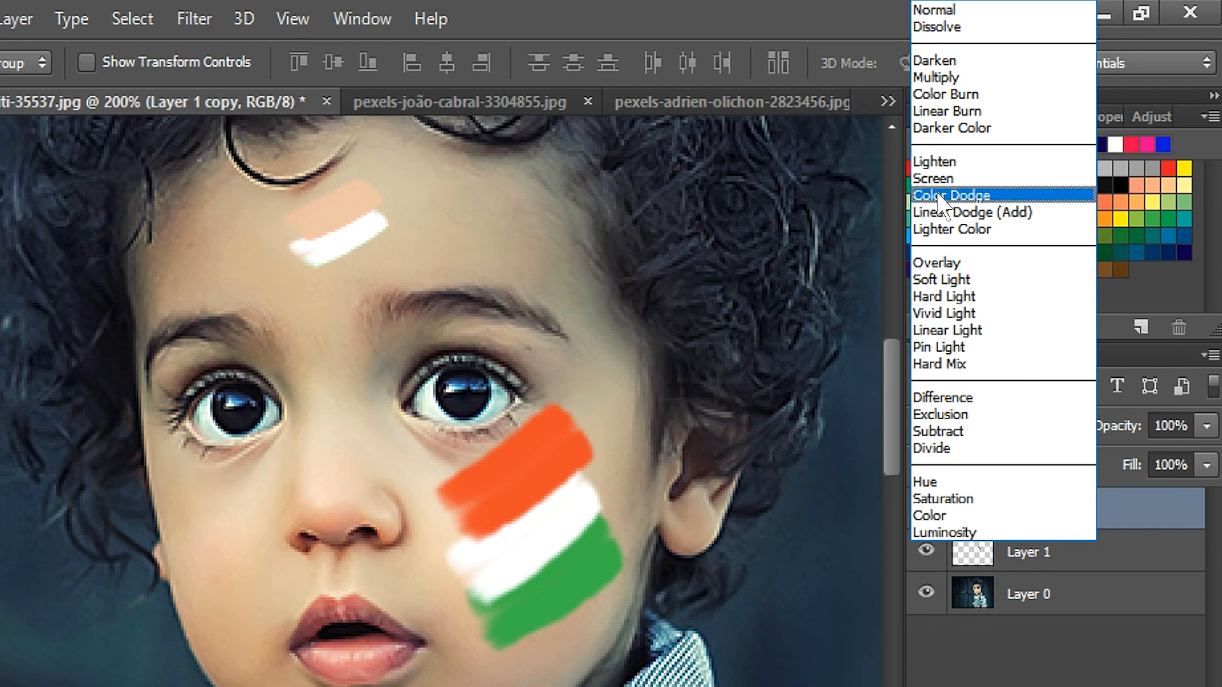
pyautogui.click(954, 417)
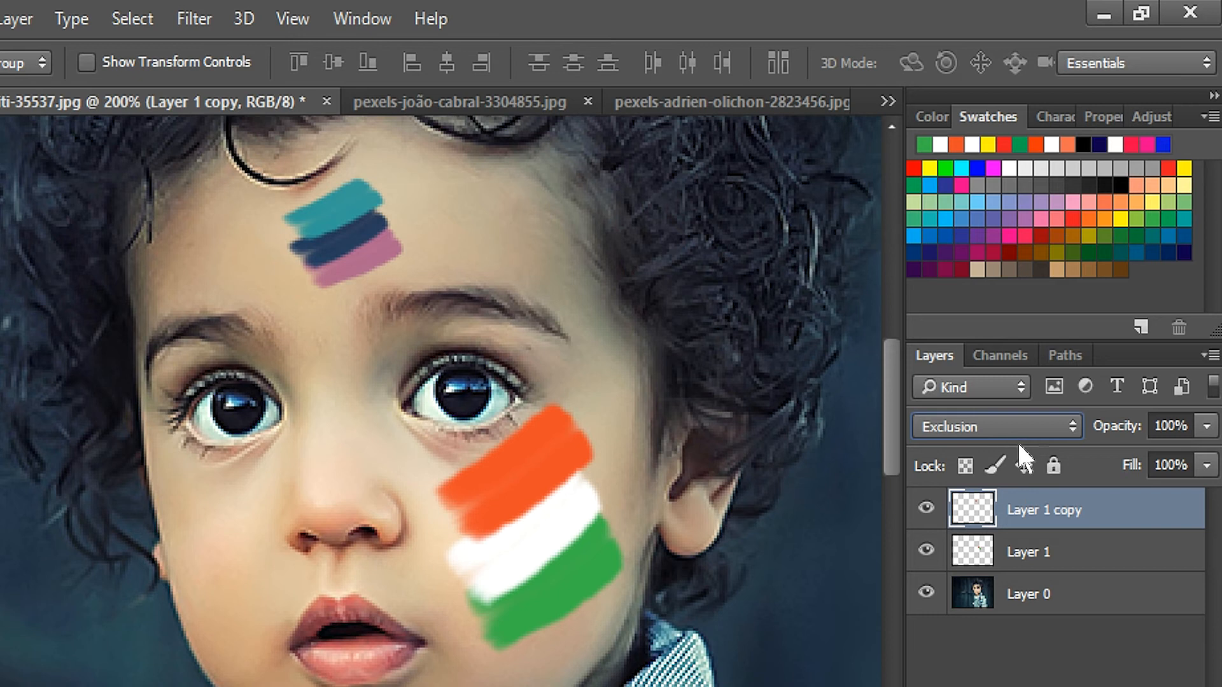
pyautogui.click(1061, 422)
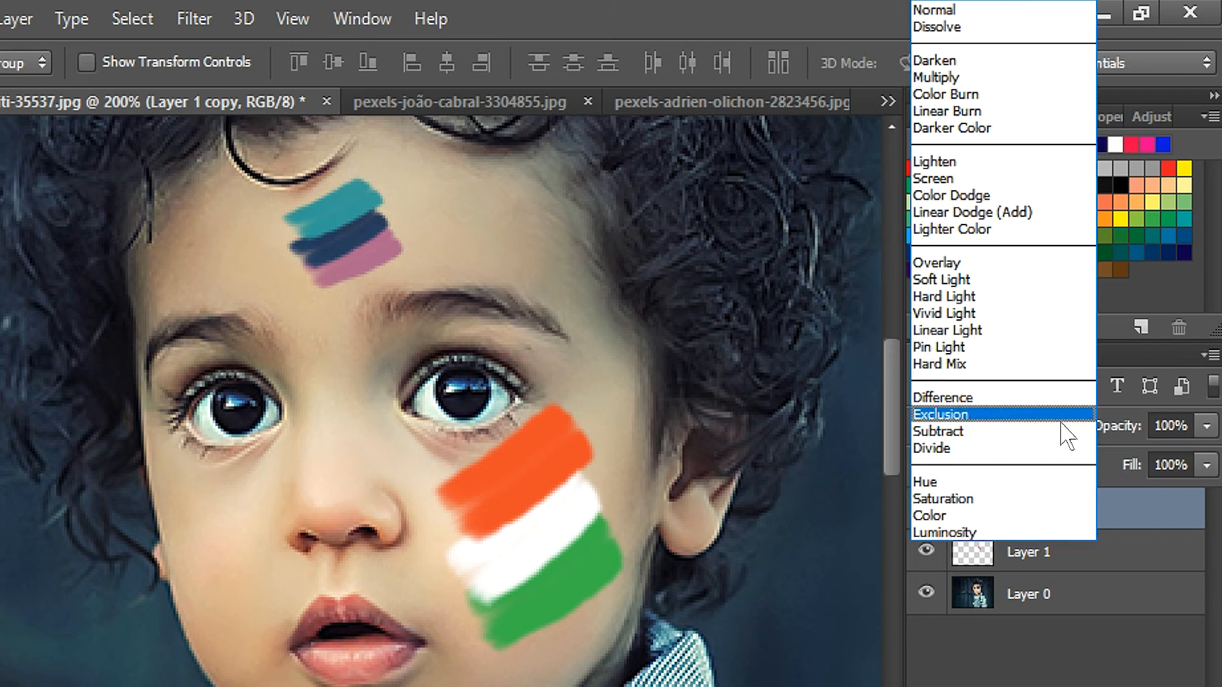
pyautogui.click(945, 12)
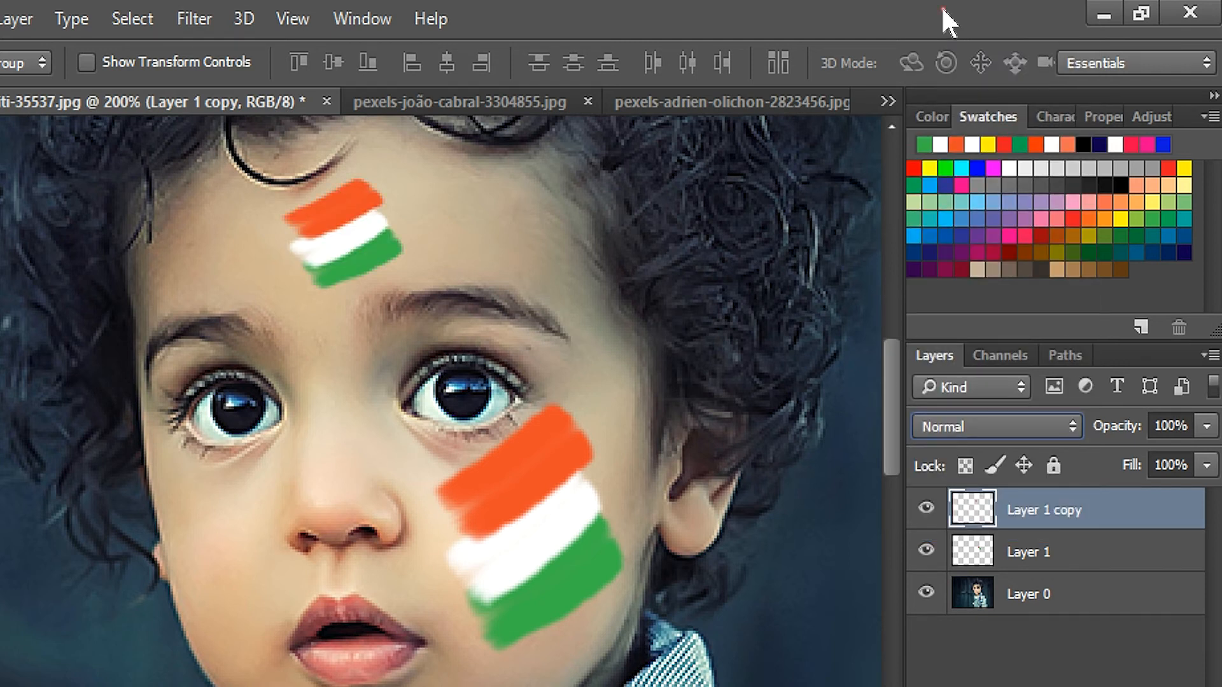
# Deselect all layers, try filtering the layer list to pixel layers, and clear the filter.
pyautogui.click(1076, 641)
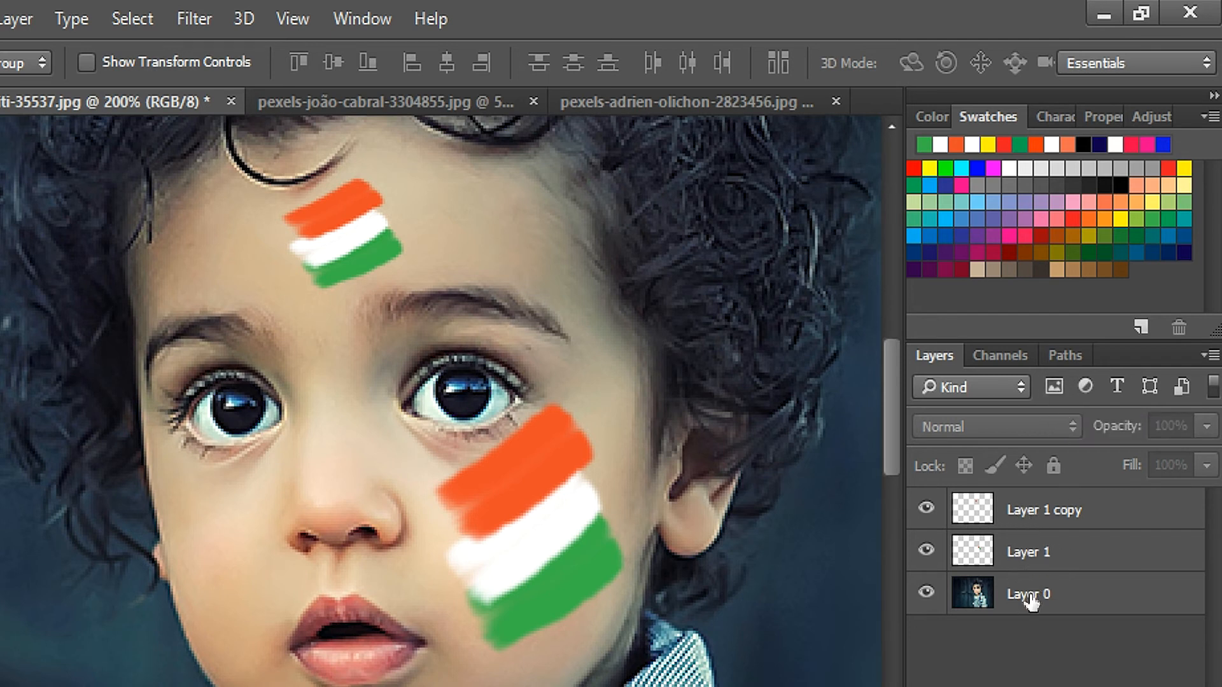
pyautogui.click(1060, 389)
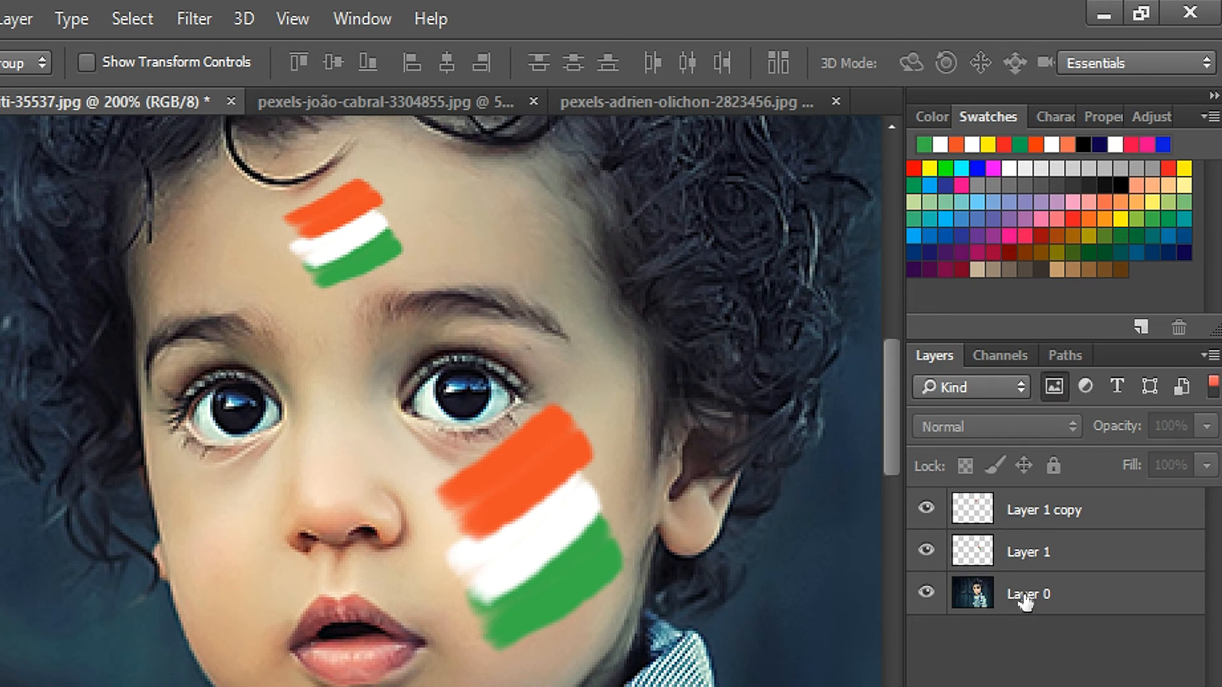
pyautogui.click(1055, 389)
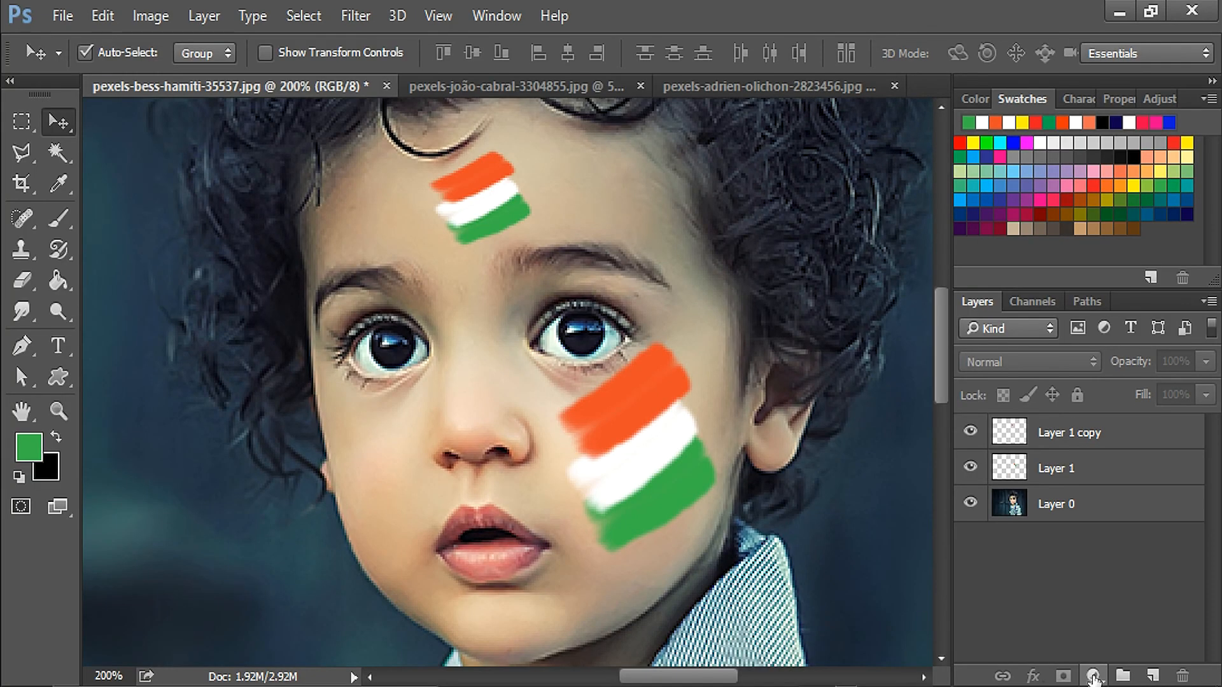
# Add a Levels adjustment layer above Layer 1 copy and raise its black input level slightly to deepen the shadows.
pyautogui.click(1083, 432)
pyautogui.click(1093, 676)
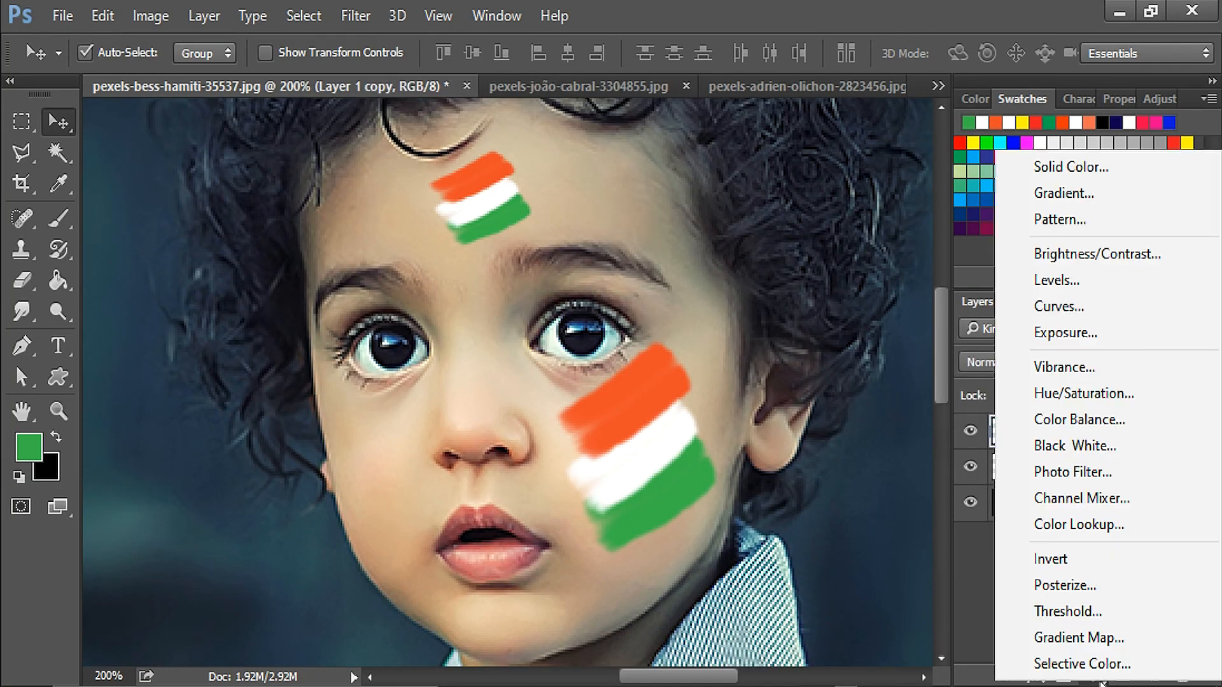
pyautogui.click(1072, 280)
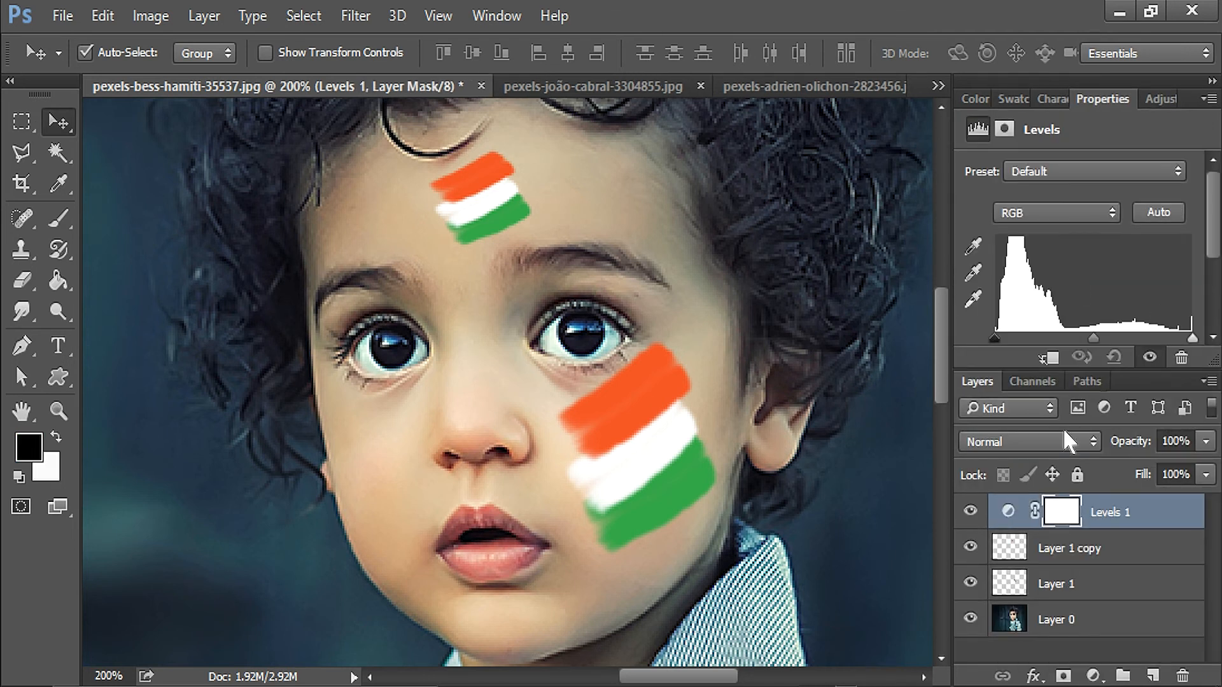
pyautogui.moveTo(994, 335)
pyautogui.mouseDown()
pyautogui.moveTo(1018, 334)
pyautogui.moveTo(1004, 334)
pyautogui.mouseUp()
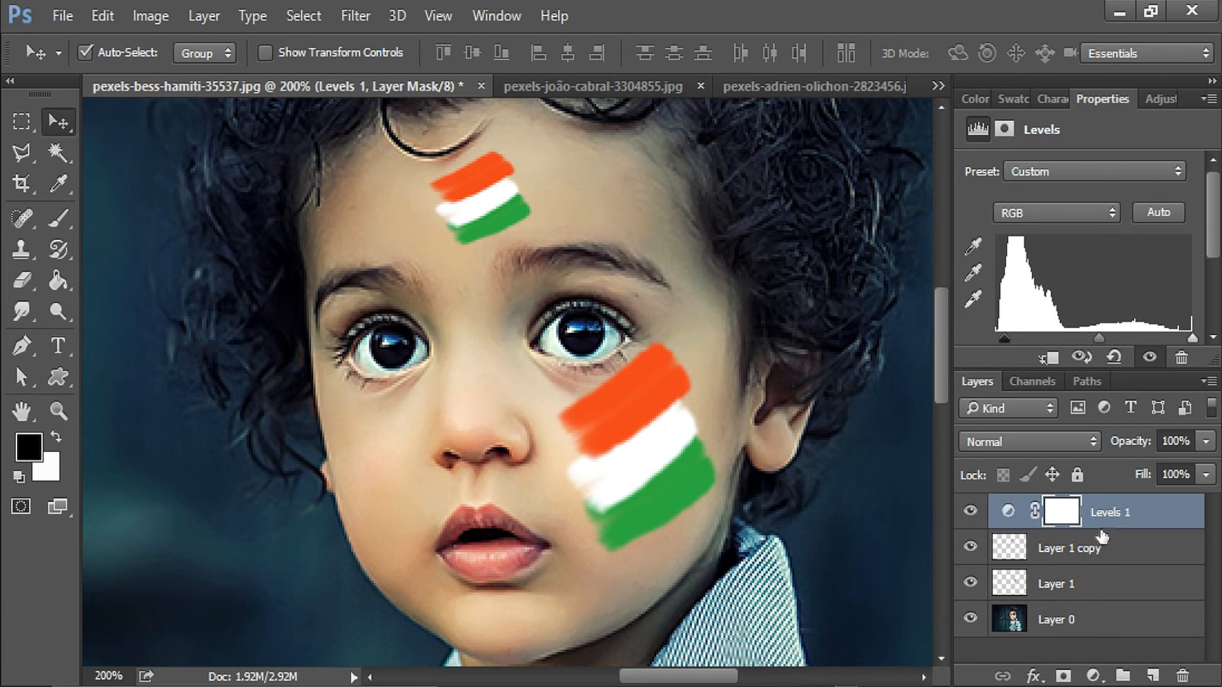
# Try filtering the layer list by adjustment layers and by pixel layers, and clear the filter.
pyautogui.click(1108, 403)
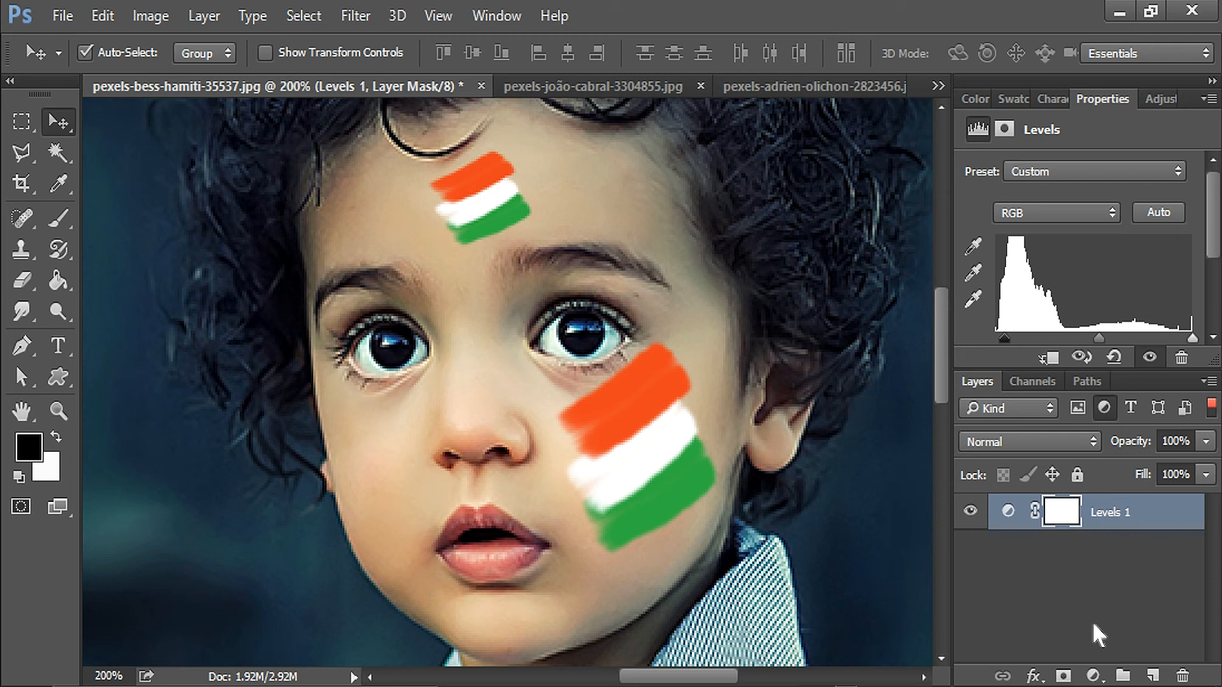
pyautogui.click(1079, 408)
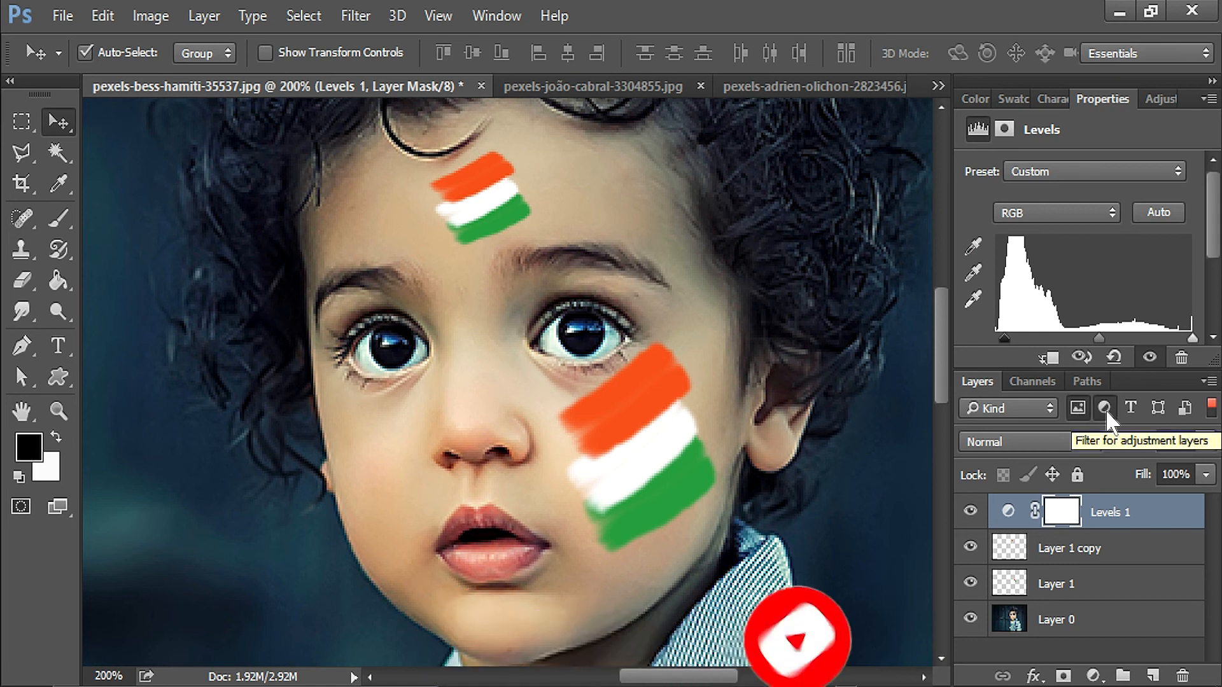
pyautogui.press('Delete')
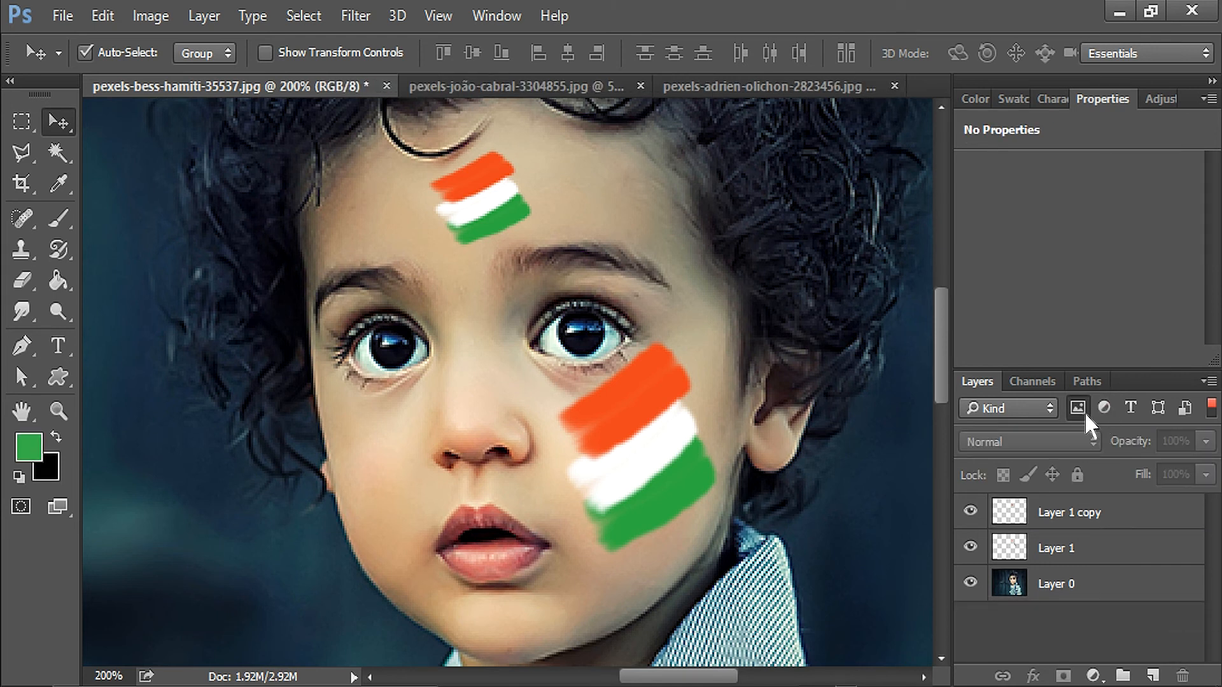
pyautogui.hotkey('ctrl', 'z')
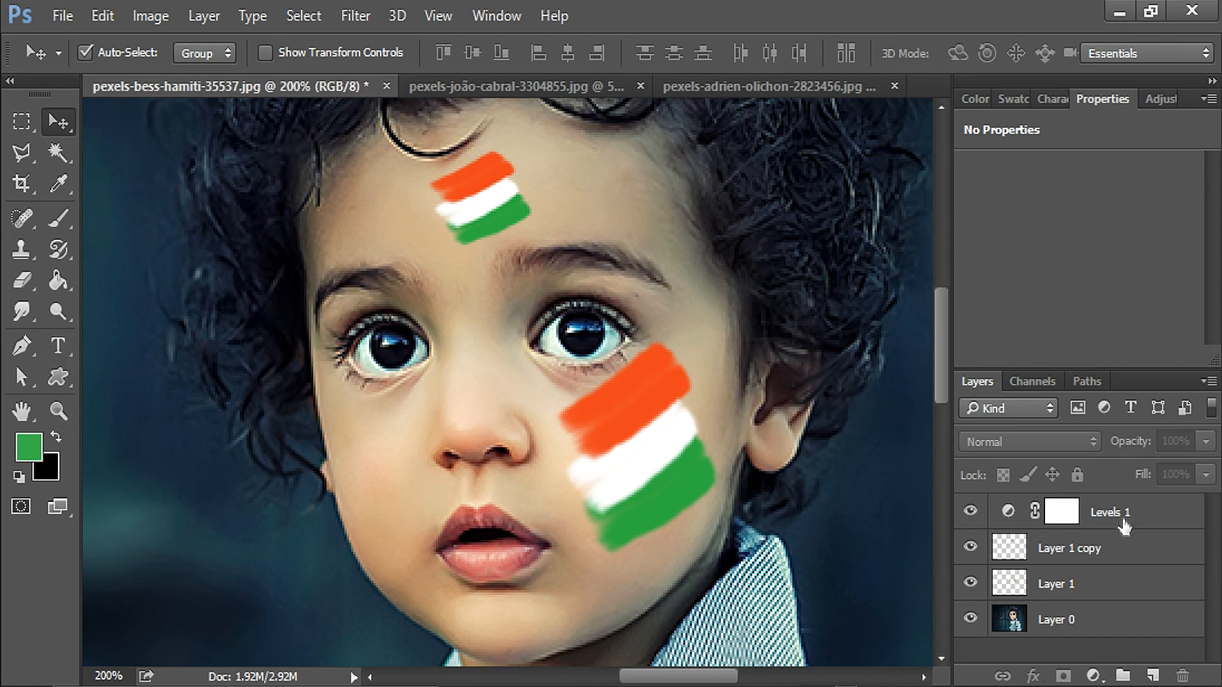
# Add the text INDIA at 36 pt on a new type layer above Levels 1, across the child's face above the mouth.
pyautogui.click(1168, 521)
pyautogui.click(58, 346)
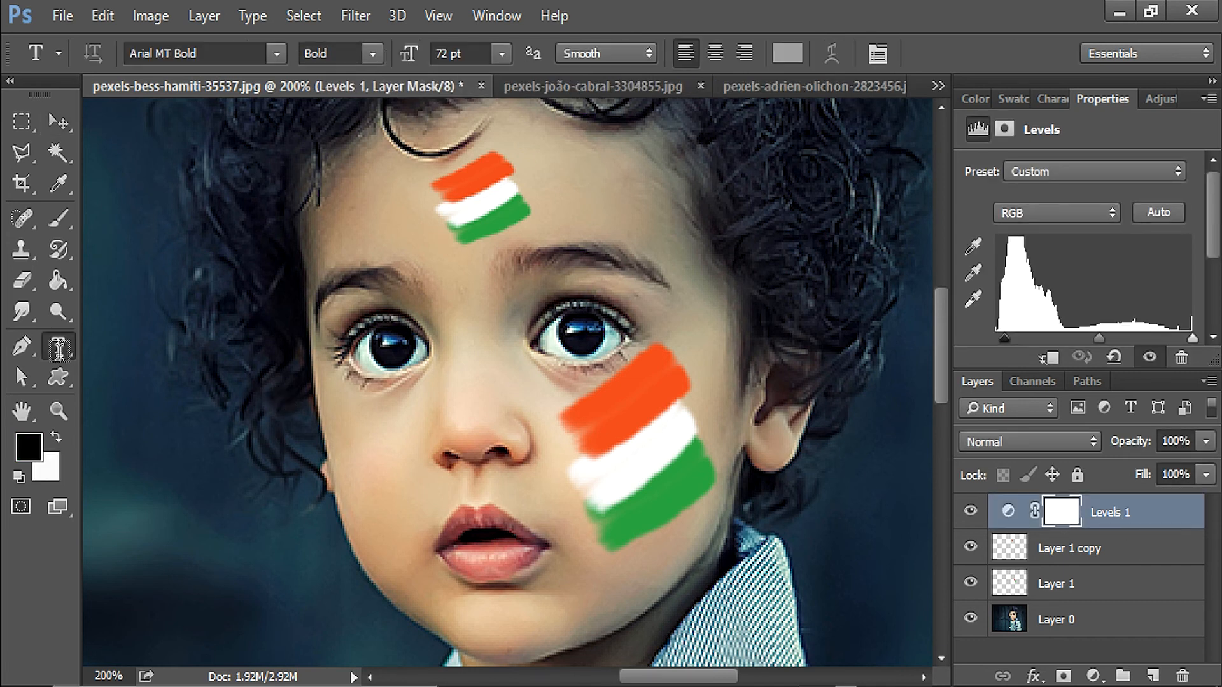
pyautogui.click(365, 489)
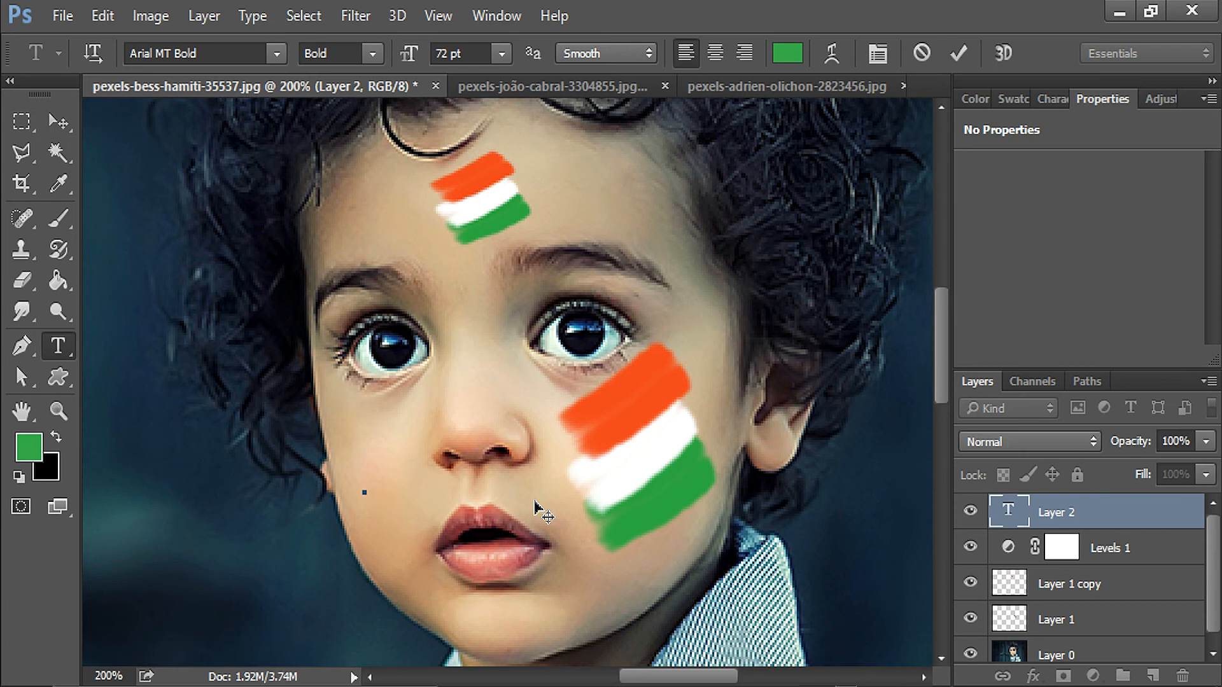
pyautogui.click(501, 54)
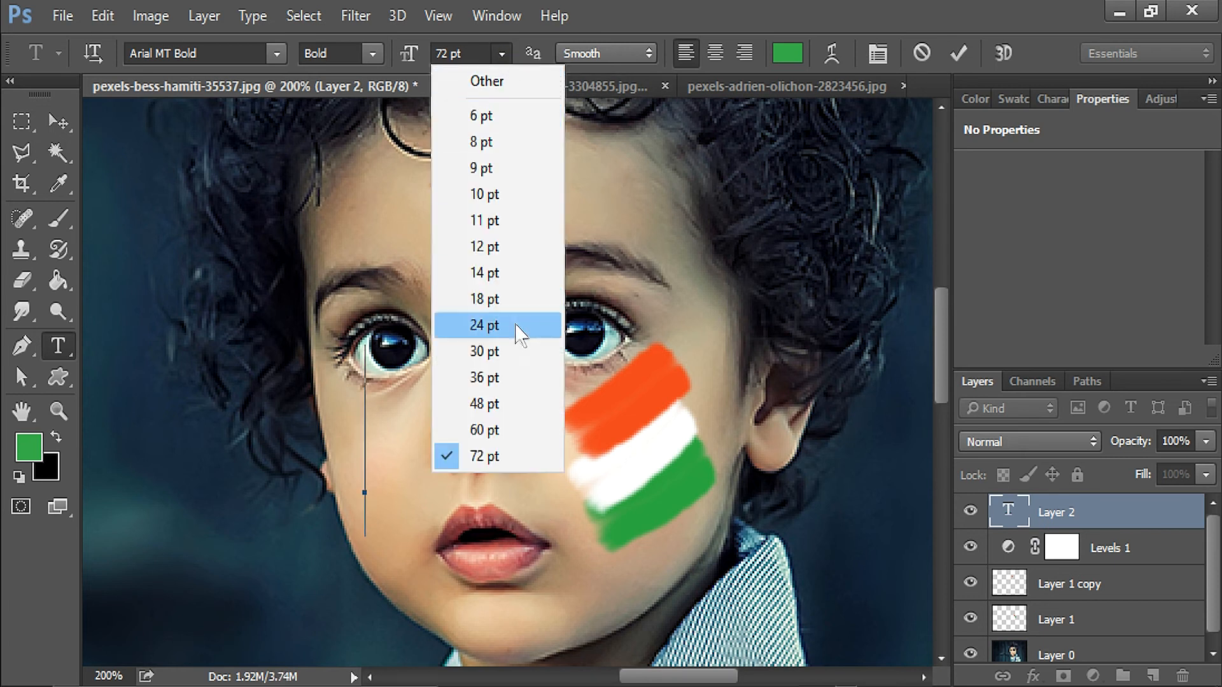
pyautogui.click(499, 378)
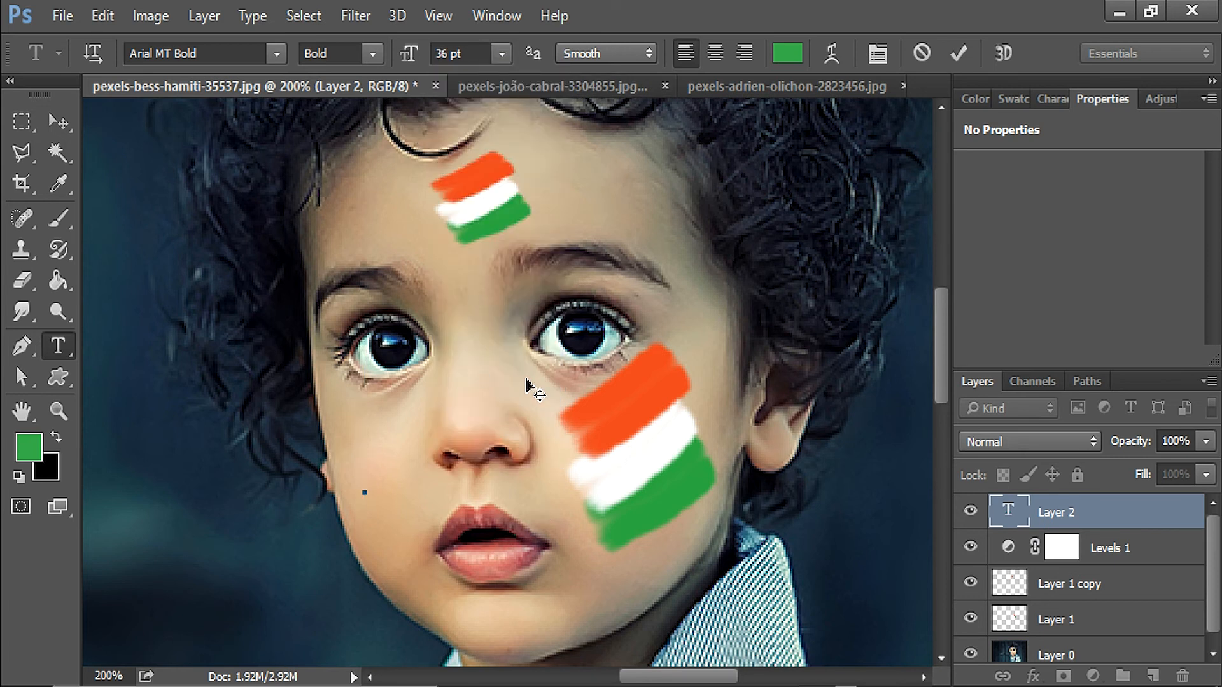
pyautogui.write('I')
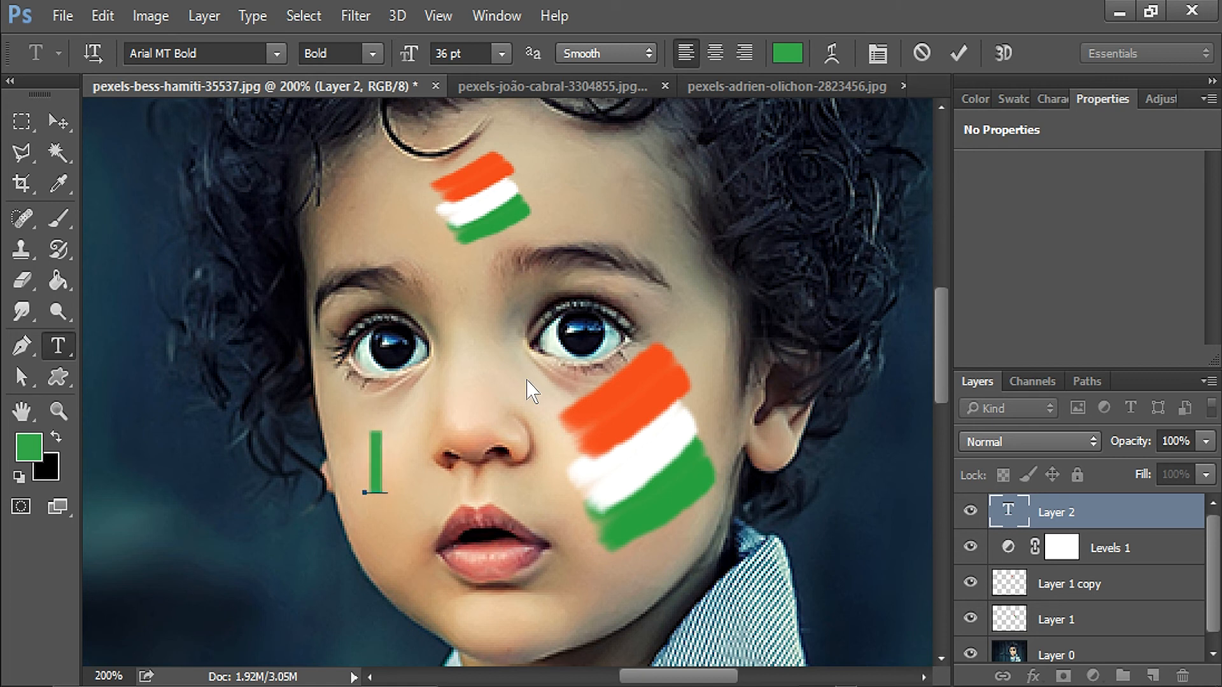
pyautogui.write('NDIA')
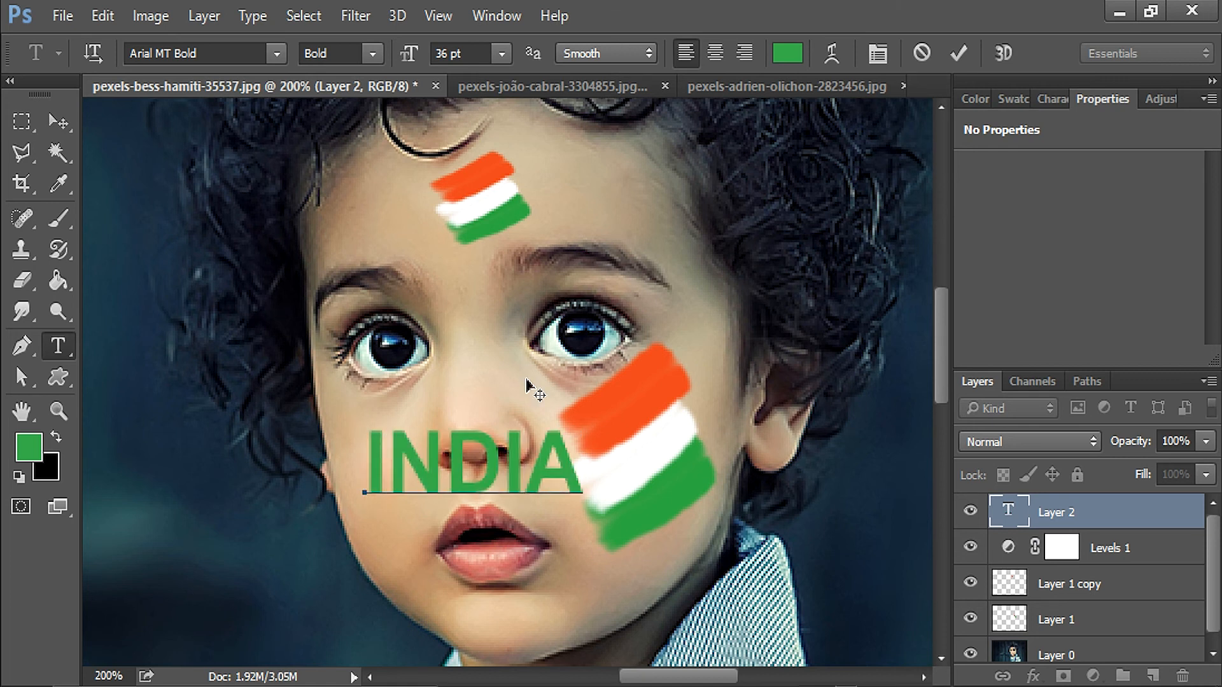
# Recolour the INDIA text bright orange and move it off the face onto the dark background beside the child's mouth.
pyautogui.moveTo(584, 461); pyautogui.dragTo(318, 462)
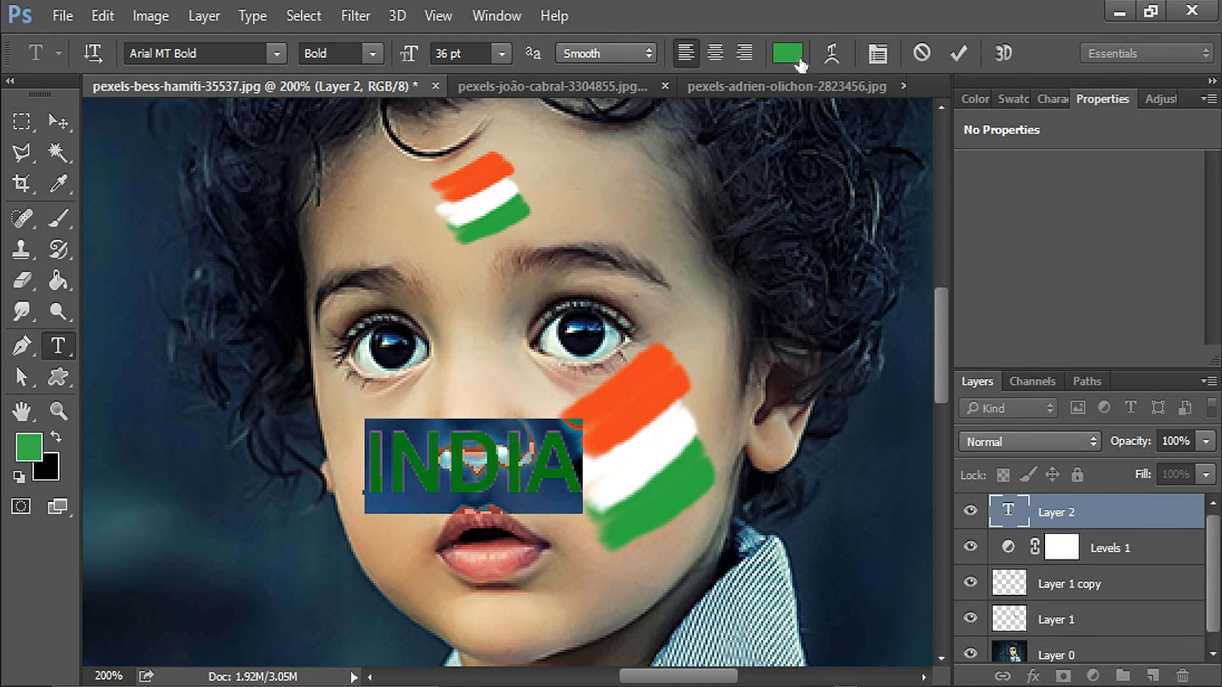
pyautogui.click(787, 53)
pyautogui.click(736, 475)
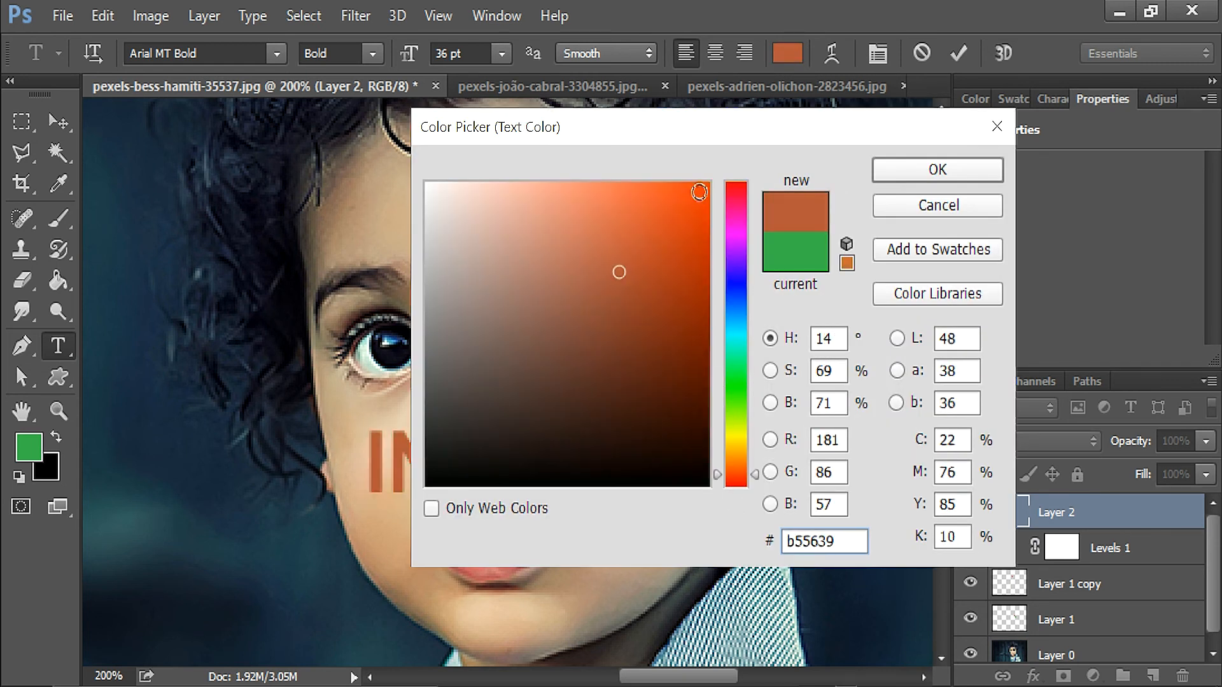
pyautogui.click(937, 170)
pyautogui.click(958, 53)
pyautogui.press('v')
pyautogui.moveTo(493, 465); pyautogui.dragTo(235, 538)
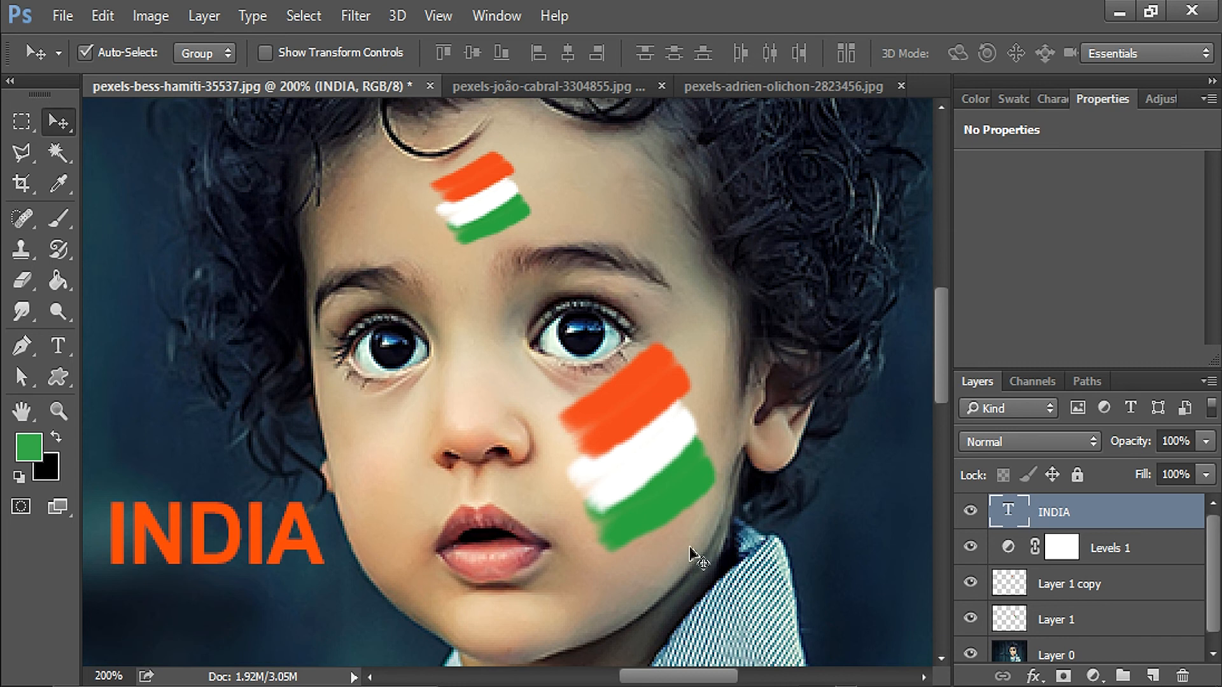
# Try filtering the layer list to type layers, and clear the filter.
pyautogui.click(1131, 407)
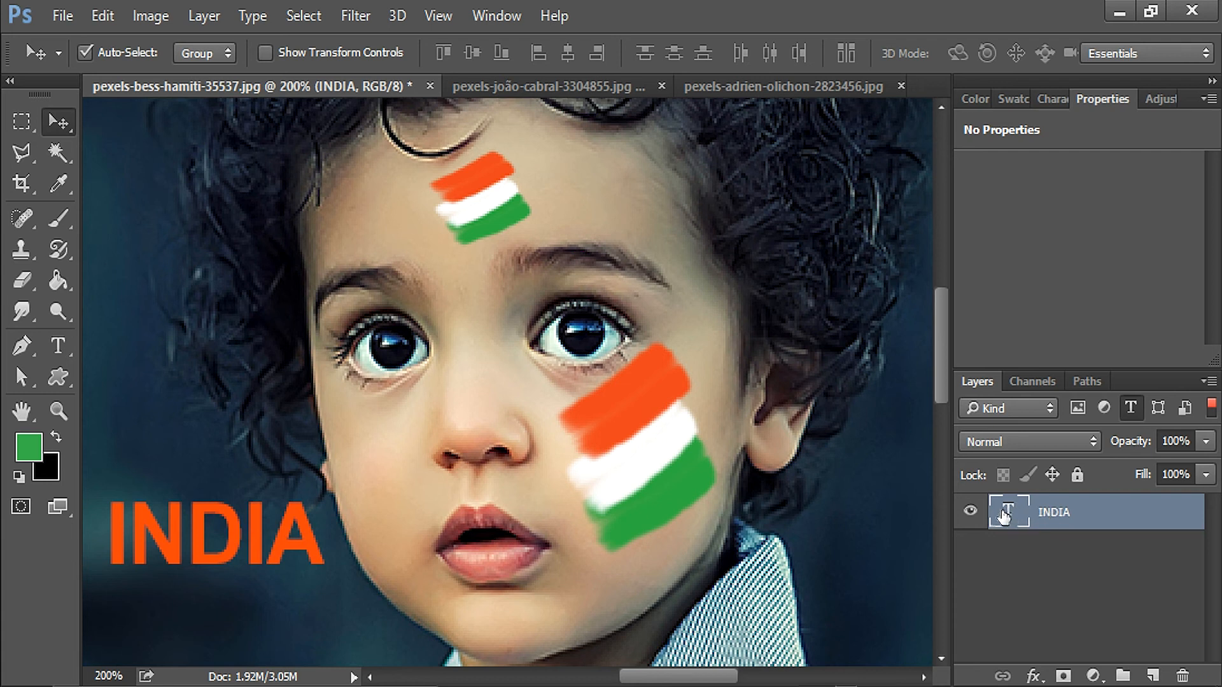
pyautogui.click(1132, 408)
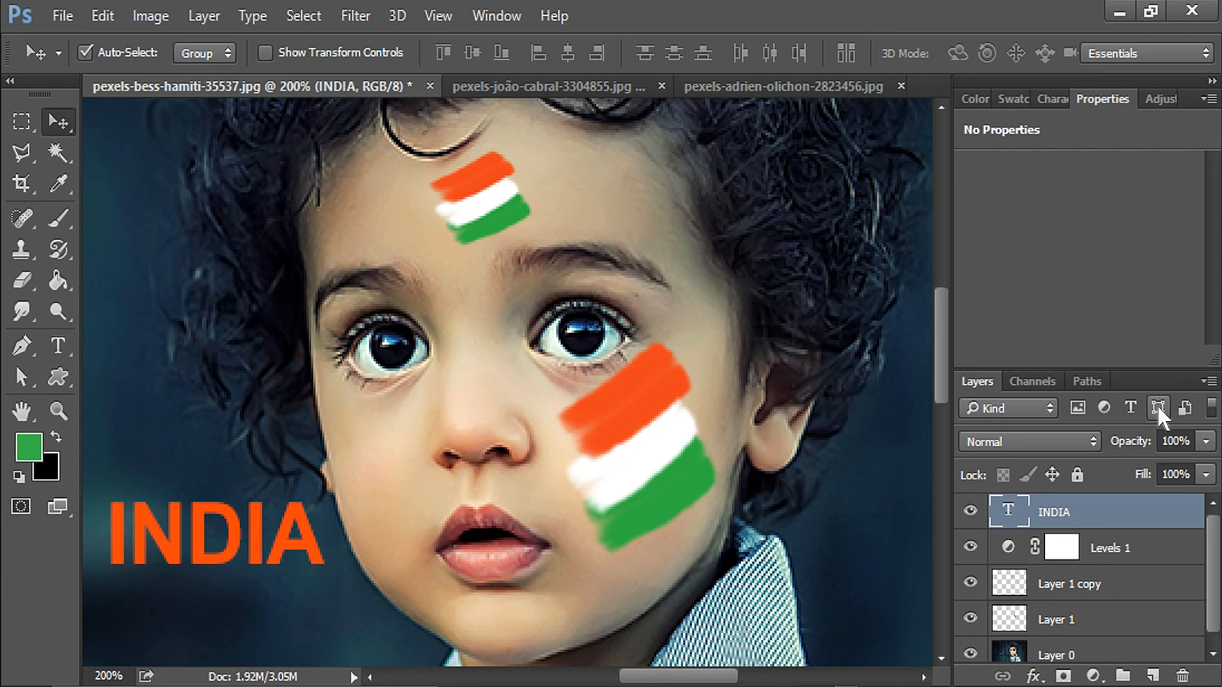
# Draw a red-filled heart custom shape with a 3 pt black outline, about 34 by 48 px, just after the INDIA text.
pyautogui.click(62, 378)
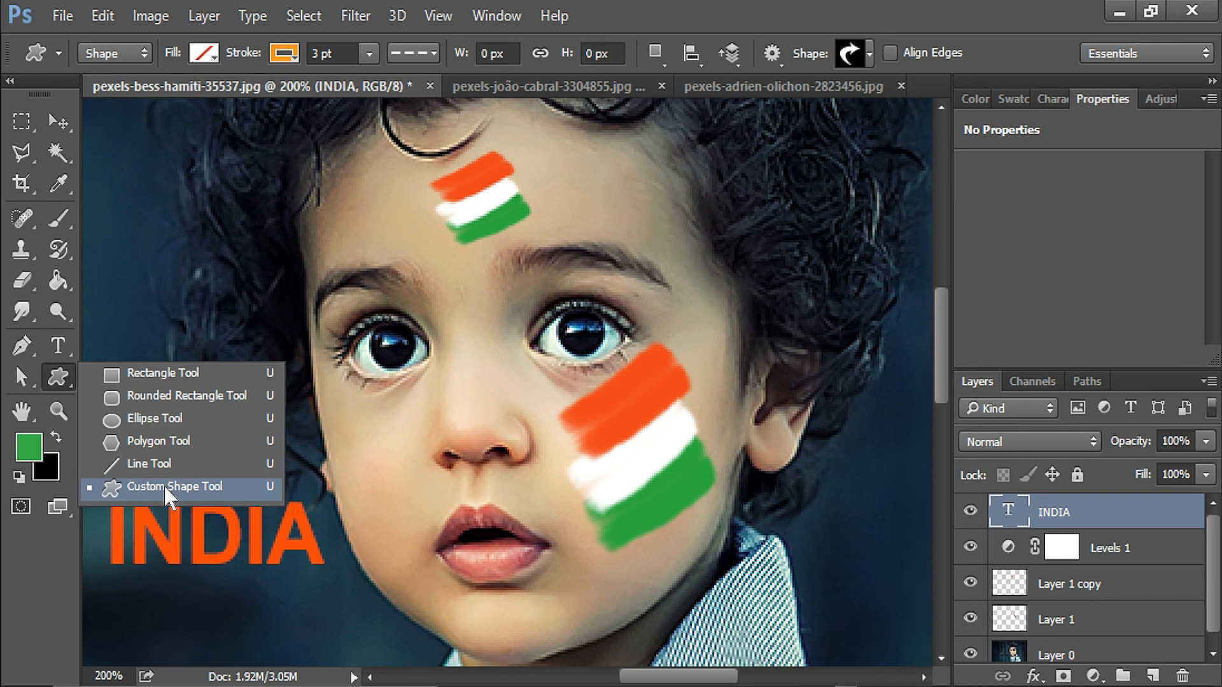
pyautogui.click(165, 488)
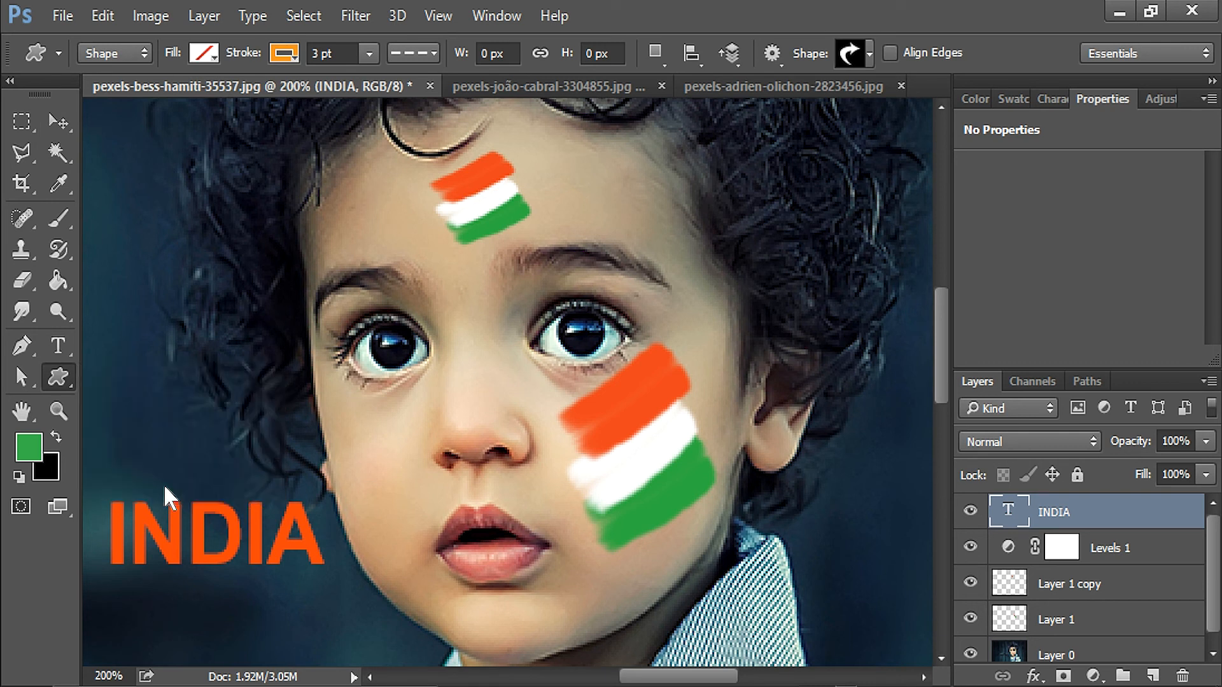
pyautogui.click(853, 52)
pyautogui.click(882, 181)
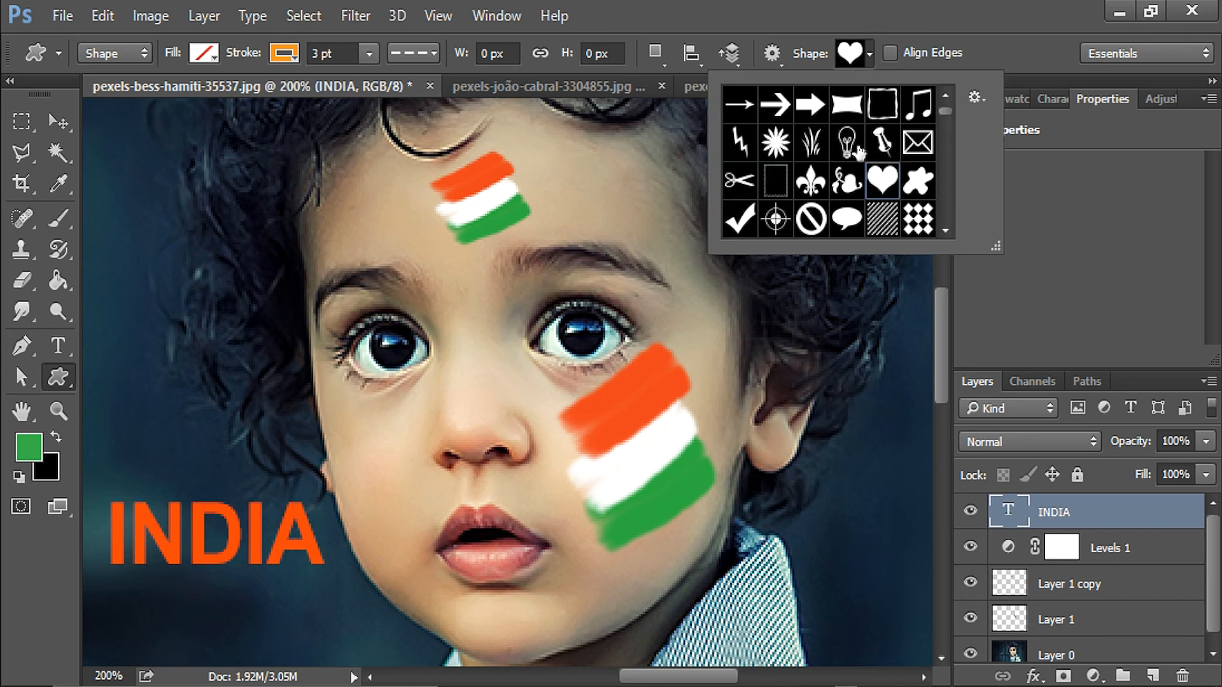
pyautogui.click(810, 6)
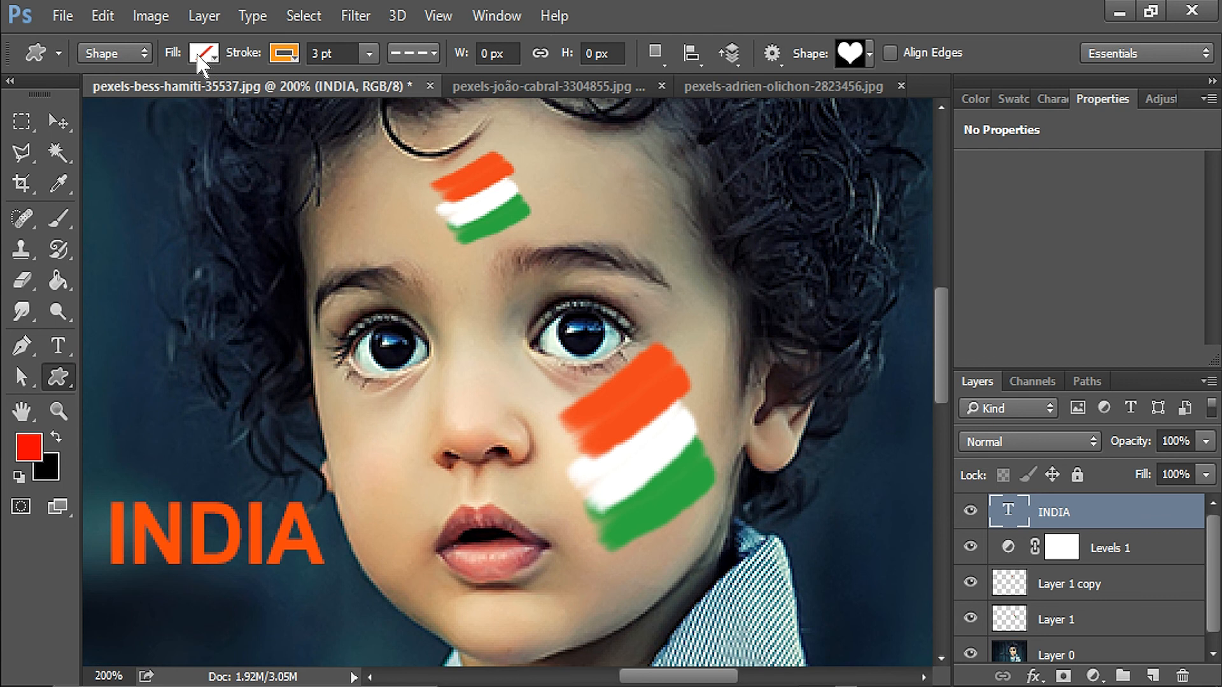
pyautogui.click(202, 56)
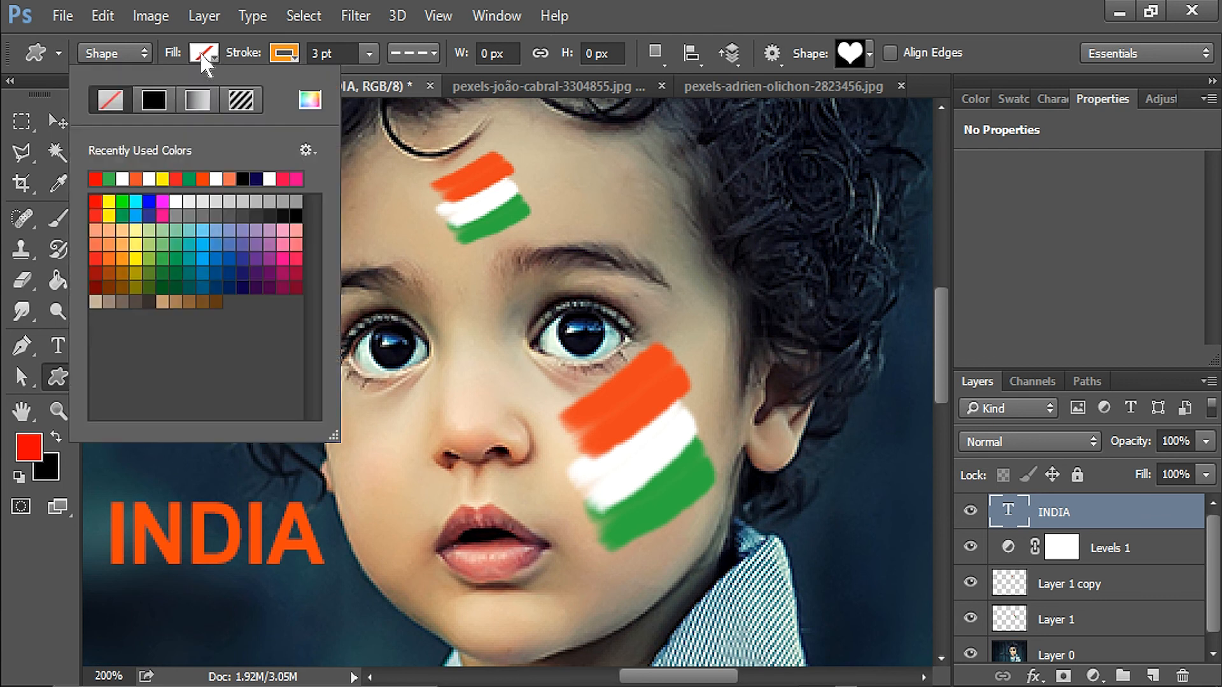
pyautogui.click(96, 178)
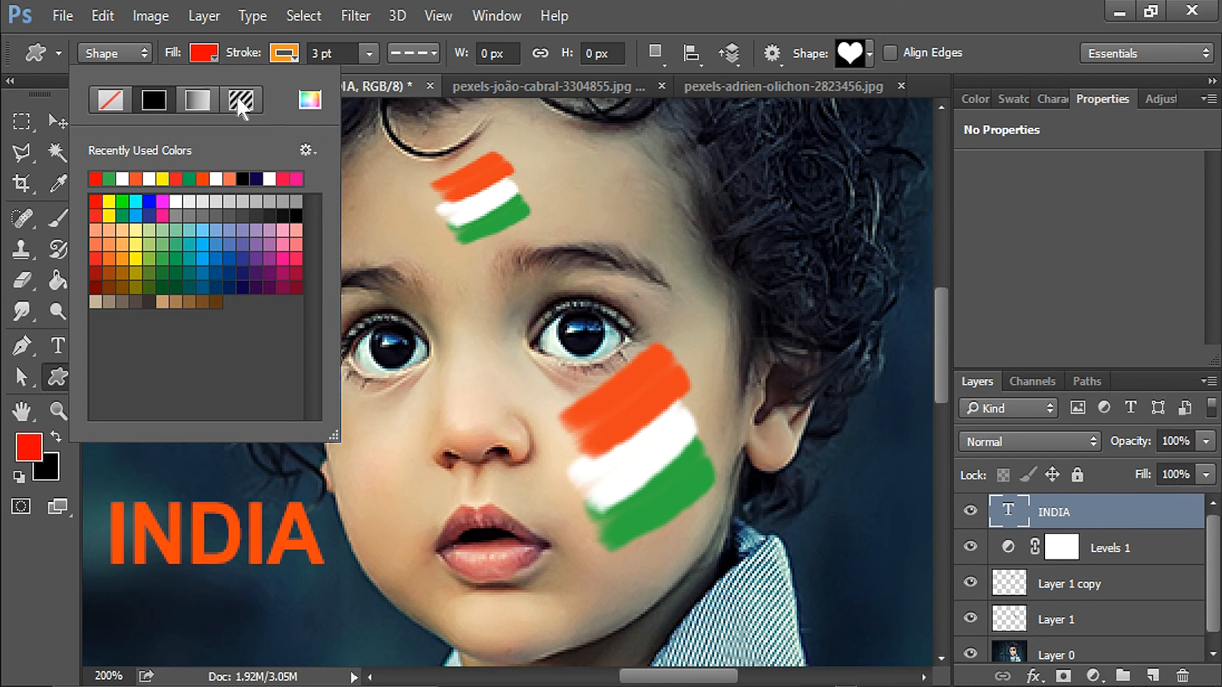
pyautogui.moveTo(402, 597)
pyautogui.mouseDown()
pyautogui.moveTo(343, 476)
pyautogui.moveTo(328, 479)
pyautogui.mouseUp()
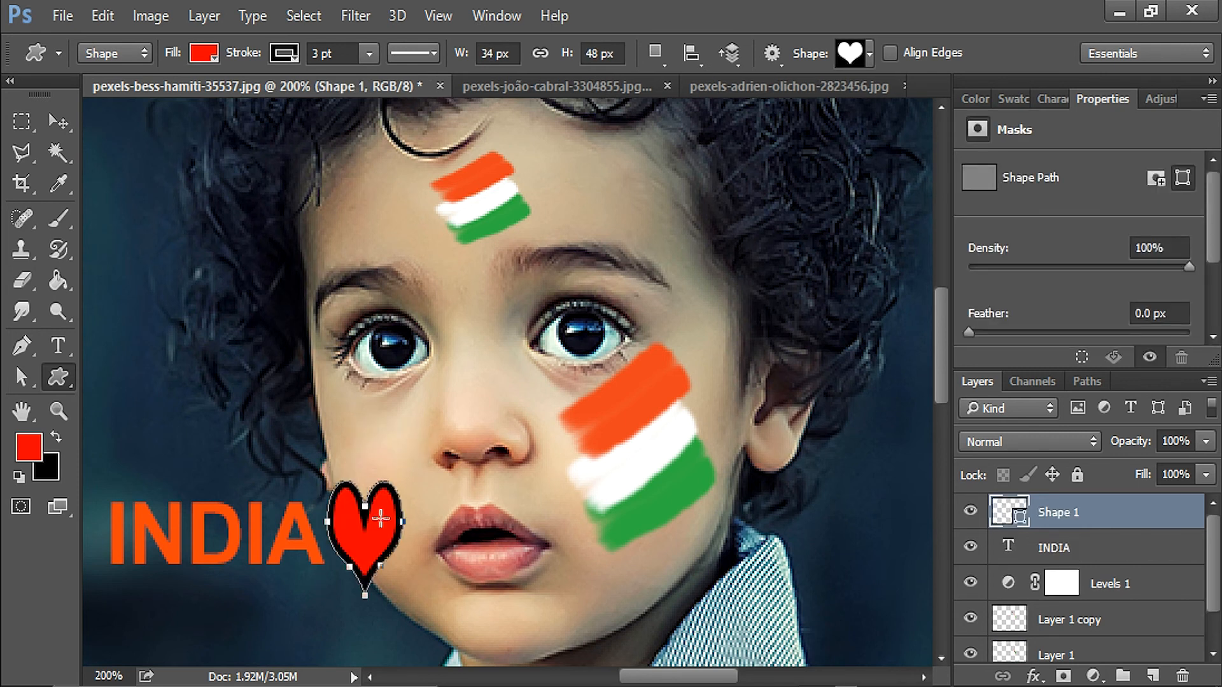
pyautogui.click(57, 121)
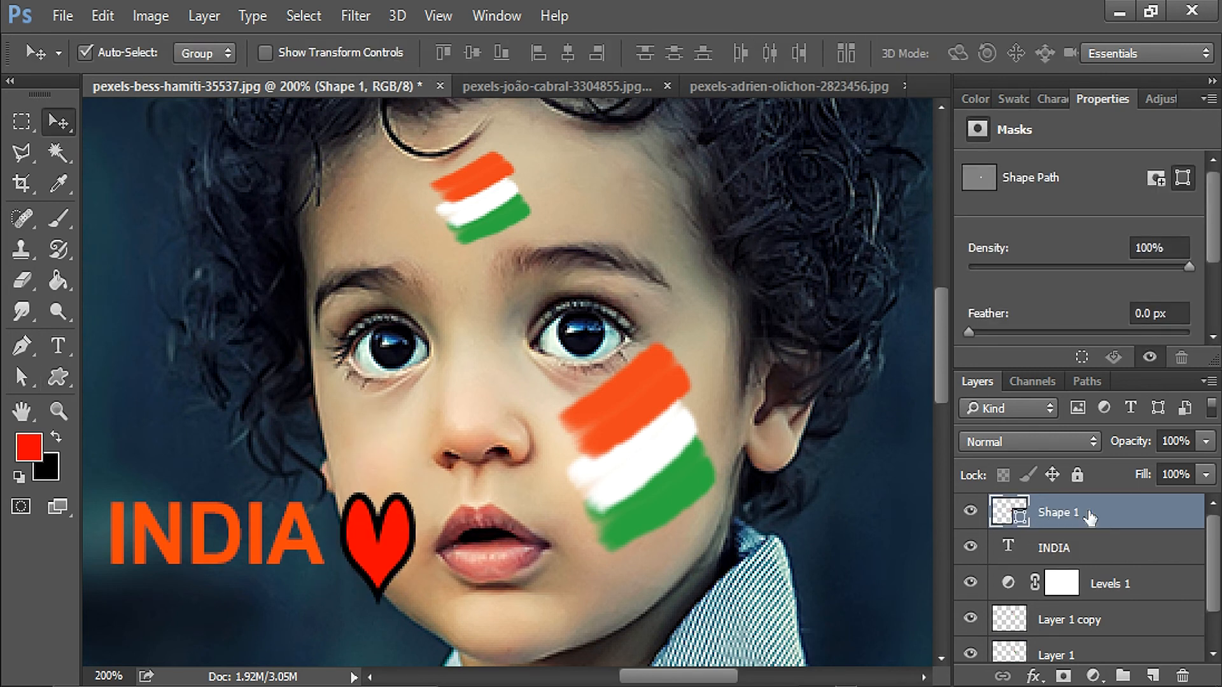
# Hide and reshow the Shape 1 layer, then try filtering the layer list to shape layers and clear the filter.
pyautogui.click(970, 513)
pyautogui.click(970, 513)
pyautogui.click(1164, 408)
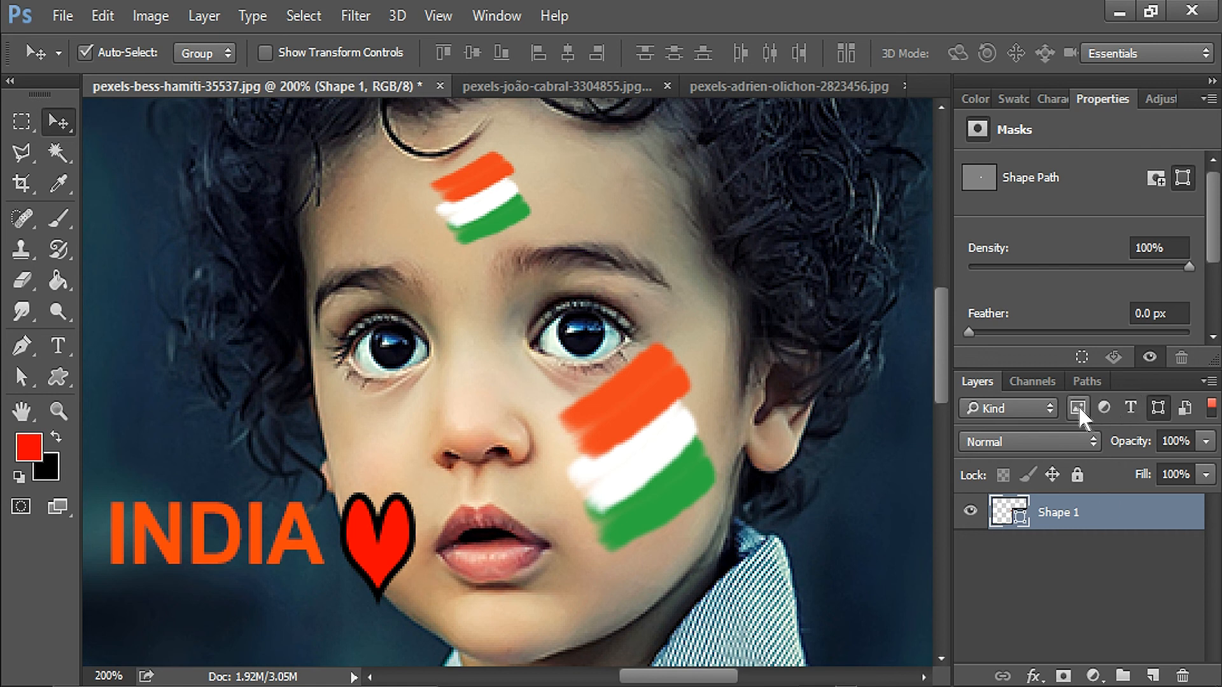
pyautogui.click(1155, 408)
# Group the Shape 1, INDIA, Levels 1, Layer 1 copy and Layer 1 layers together above Layer 0.
pyautogui.moveTo(1210, 532); pyautogui.dragTo(1212, 558)
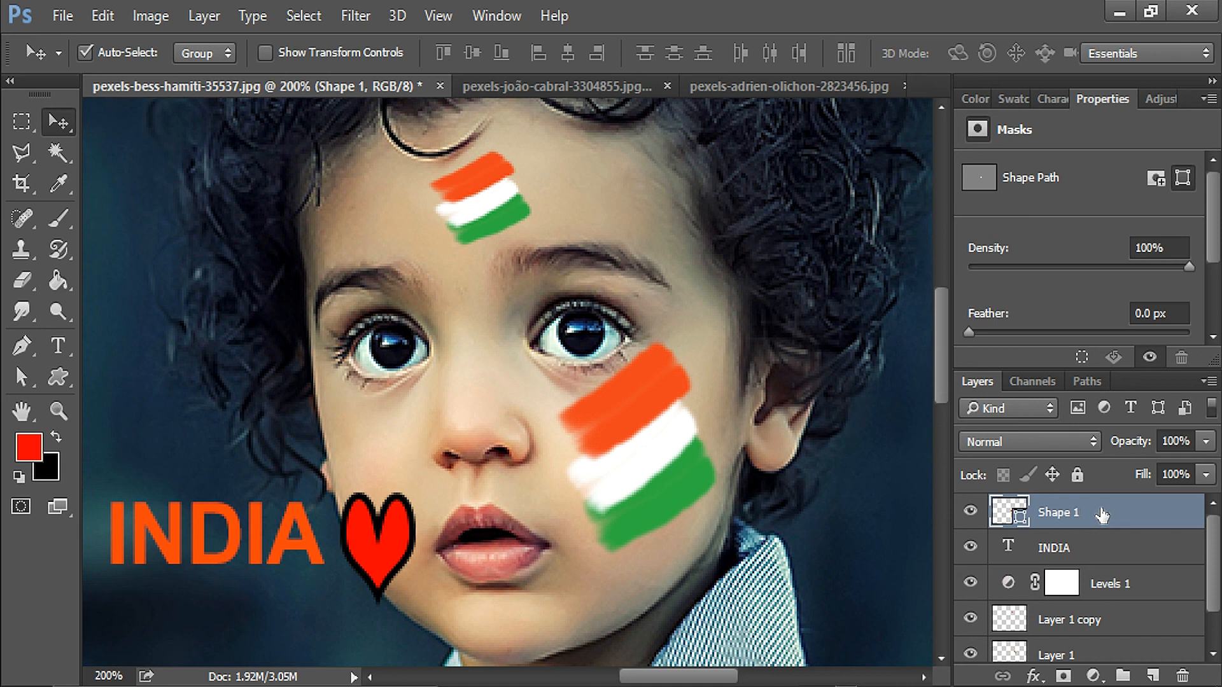
pyautogui.click(1101, 550)
pyautogui.keyDown('shift'); pyautogui.click(1102, 551); pyautogui.keyUp('shift')
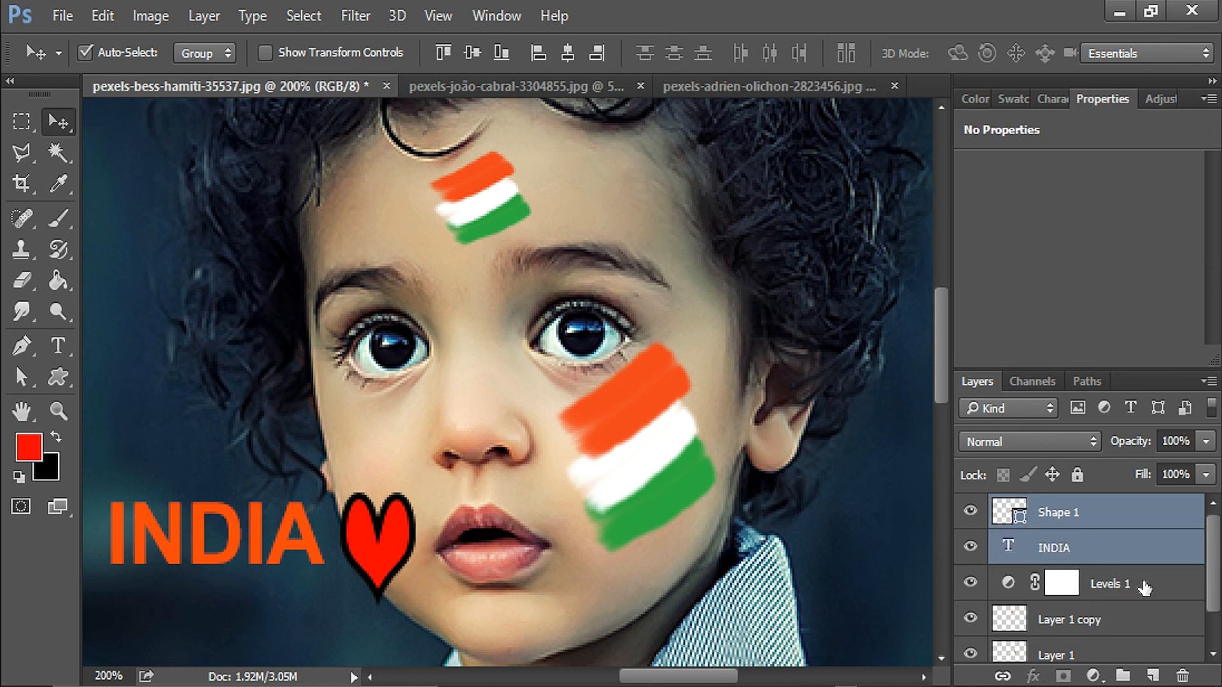
pyautogui.keyDown('shift'); pyautogui.click(1142, 585); pyautogui.keyUp('shift')
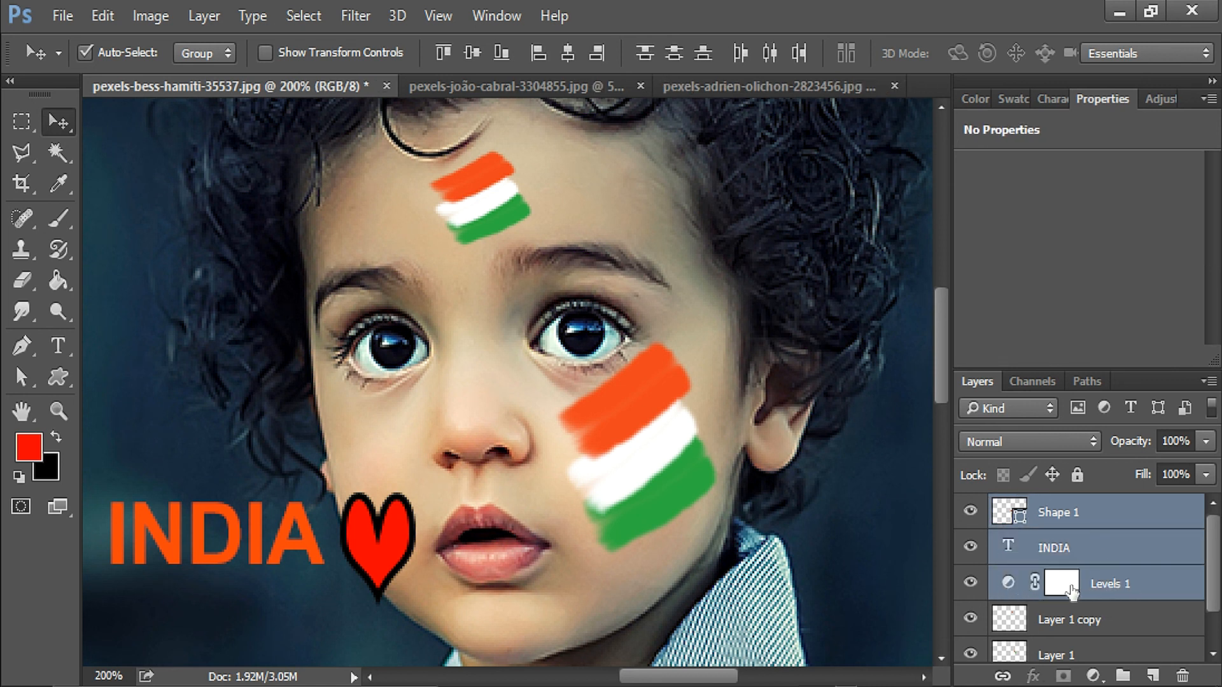
pyautogui.moveTo(1208, 583); pyautogui.dragTo(1216, 600)
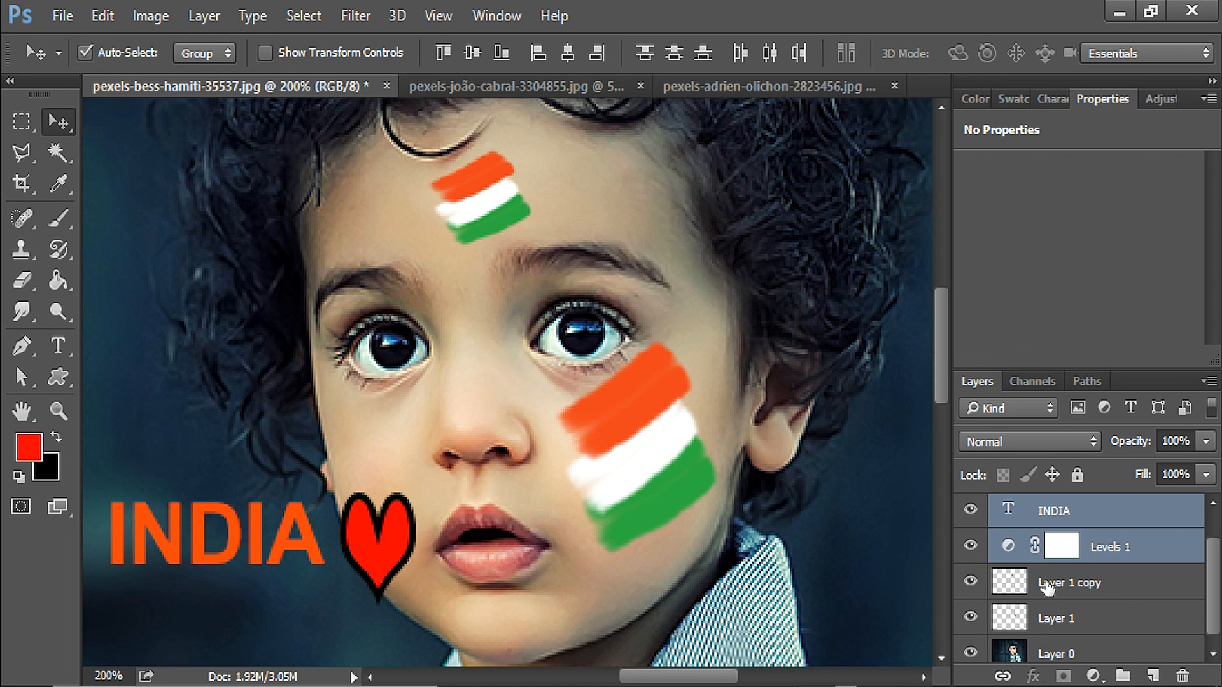
pyautogui.keyDown('ctrl'); pyautogui.click(1089, 584); pyautogui.keyUp('ctrl')
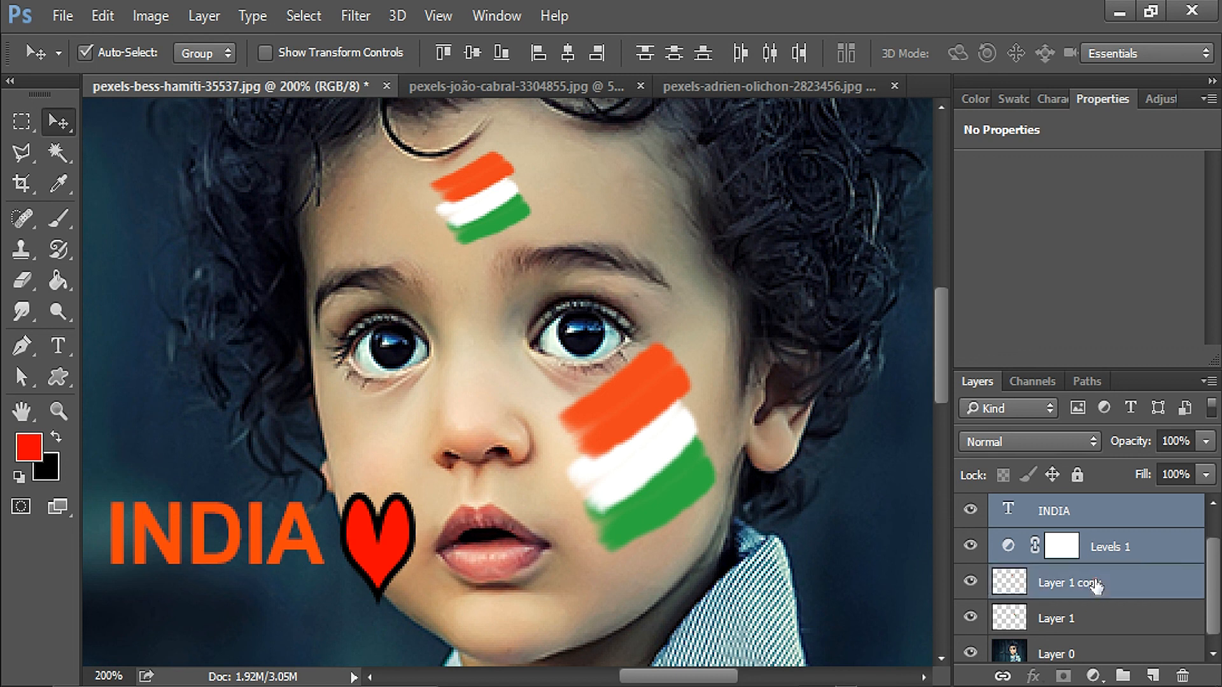
pyautogui.keyDown('ctrl'); pyautogui.click(1077, 625); pyautogui.keyUp('ctrl')
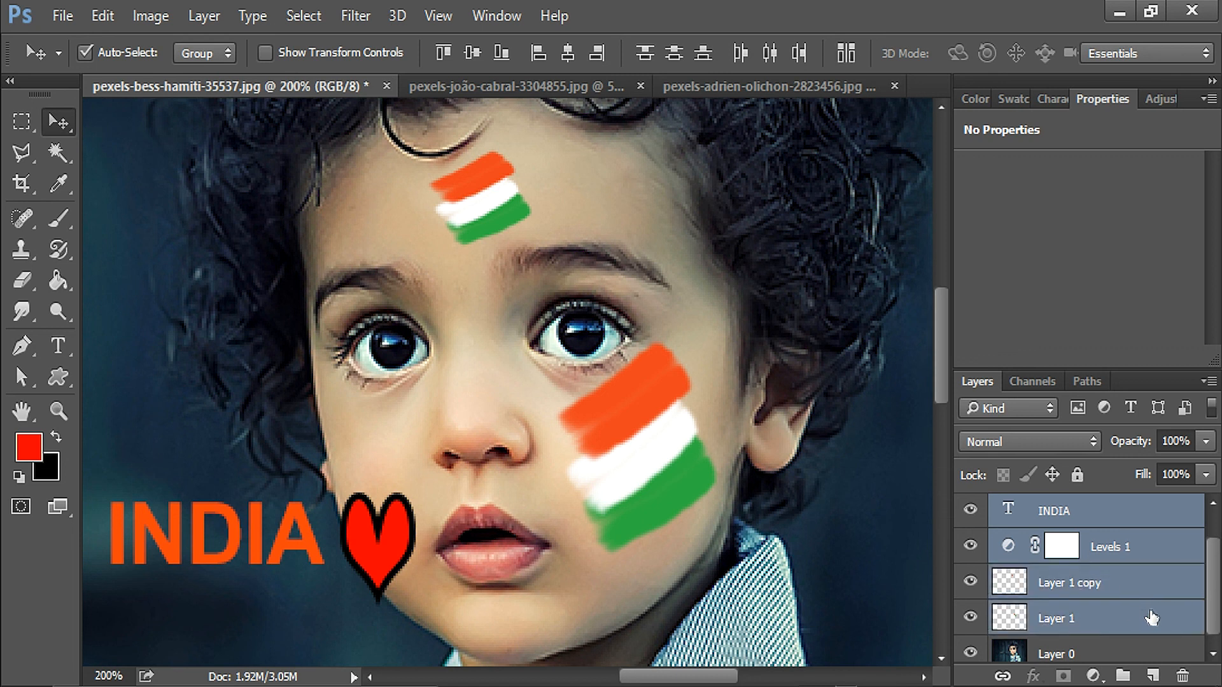
pyautogui.click(1124, 676)
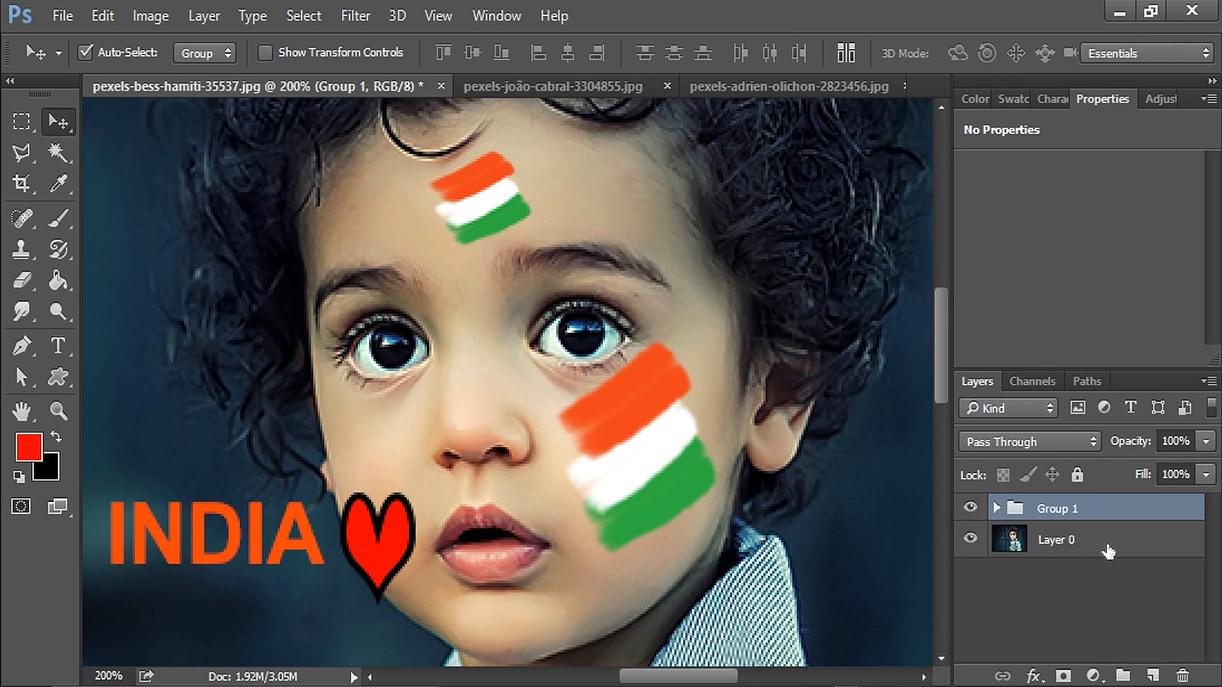
# Hide and reshow Group 1 to compare the photo with and without its decorations.
pyautogui.click(1108, 551)
pyautogui.click(970, 508)
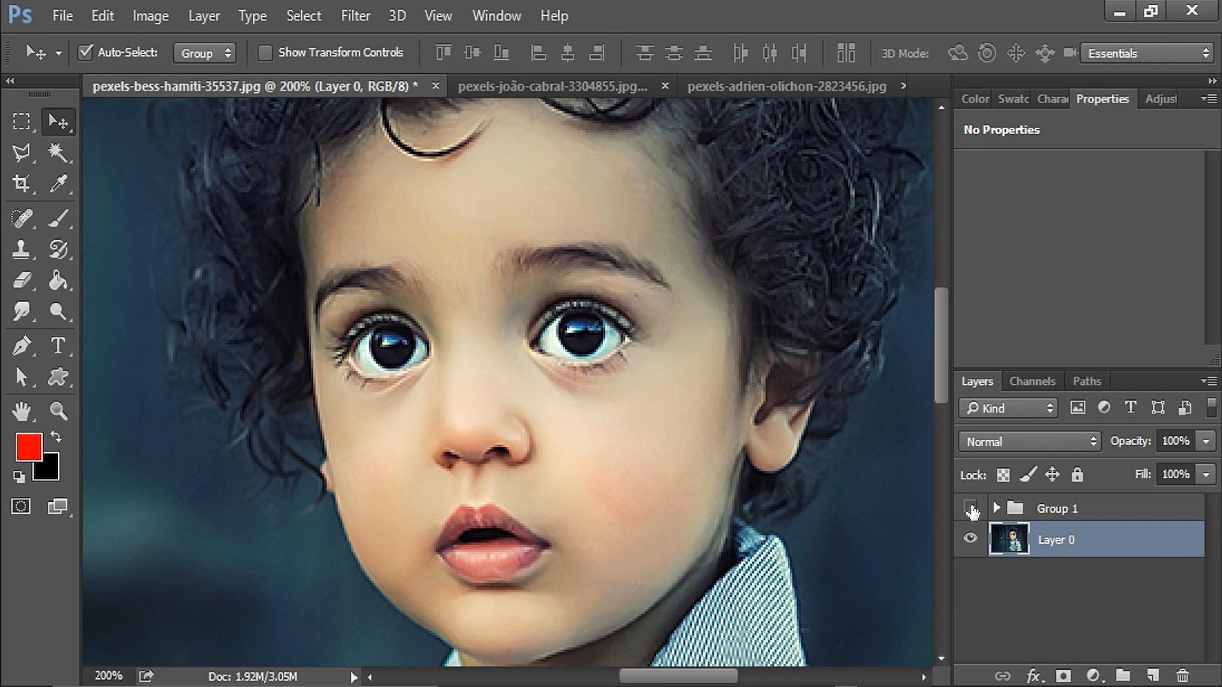
pyautogui.click(970, 508)
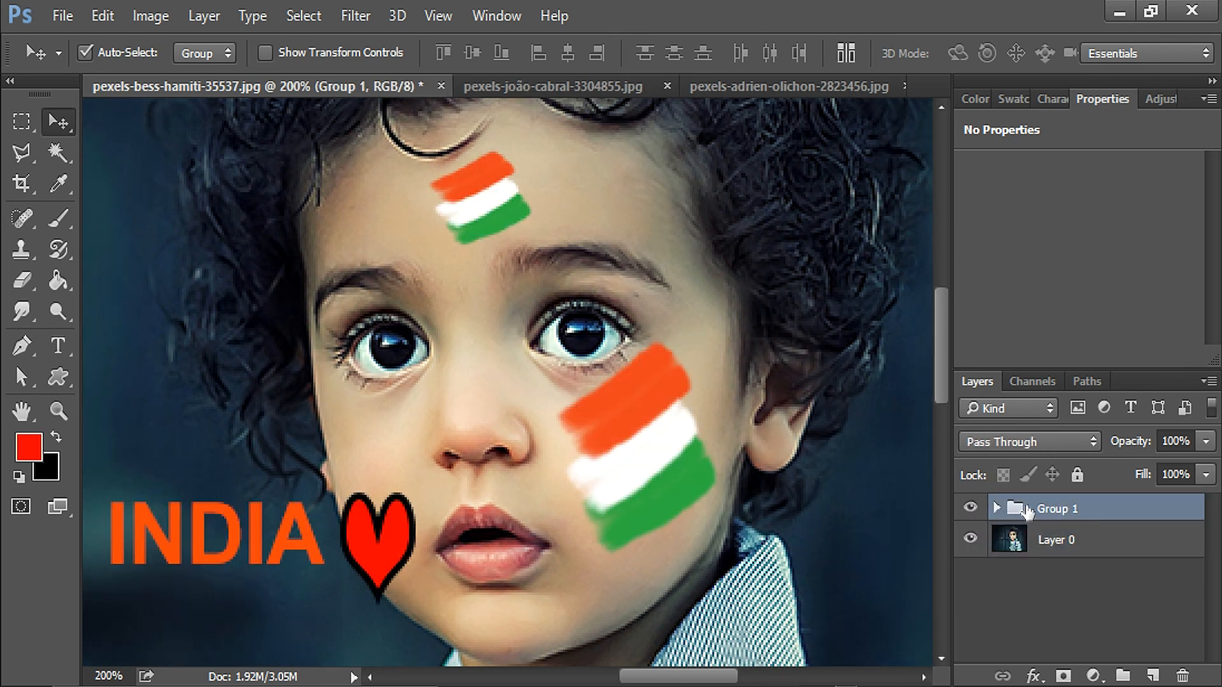
# Move Group 1 slightly up and to the right, and try a lower group opacity before restoring it to 100%.
pyautogui.moveTo(667, 396)
pyautogui.mouseDown()
pyautogui.moveTo(717, 374)
pyautogui.moveTo(764, 429)
pyautogui.moveTo(608, 420)
pyautogui.moveTo(662, 379)
pyautogui.moveTo(688, 390)
pyautogui.mouseUp()
pyautogui.click(1206, 442)
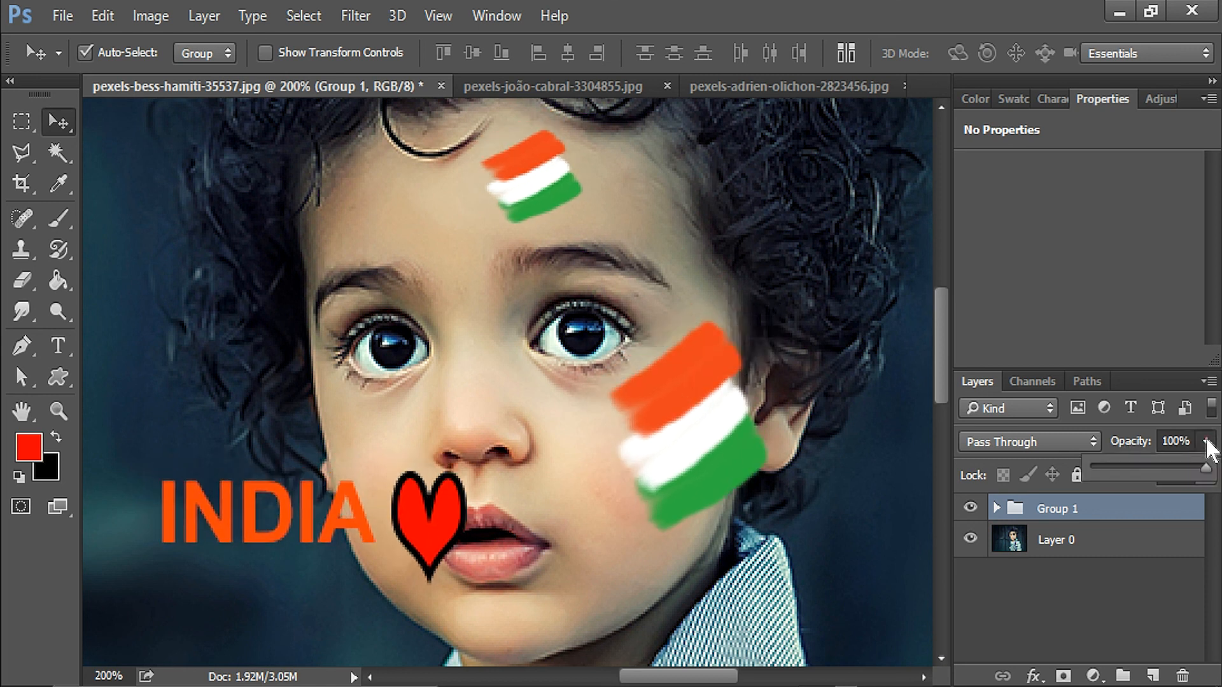
pyautogui.moveTo(1206, 468); pyautogui.dragTo(1133, 471)
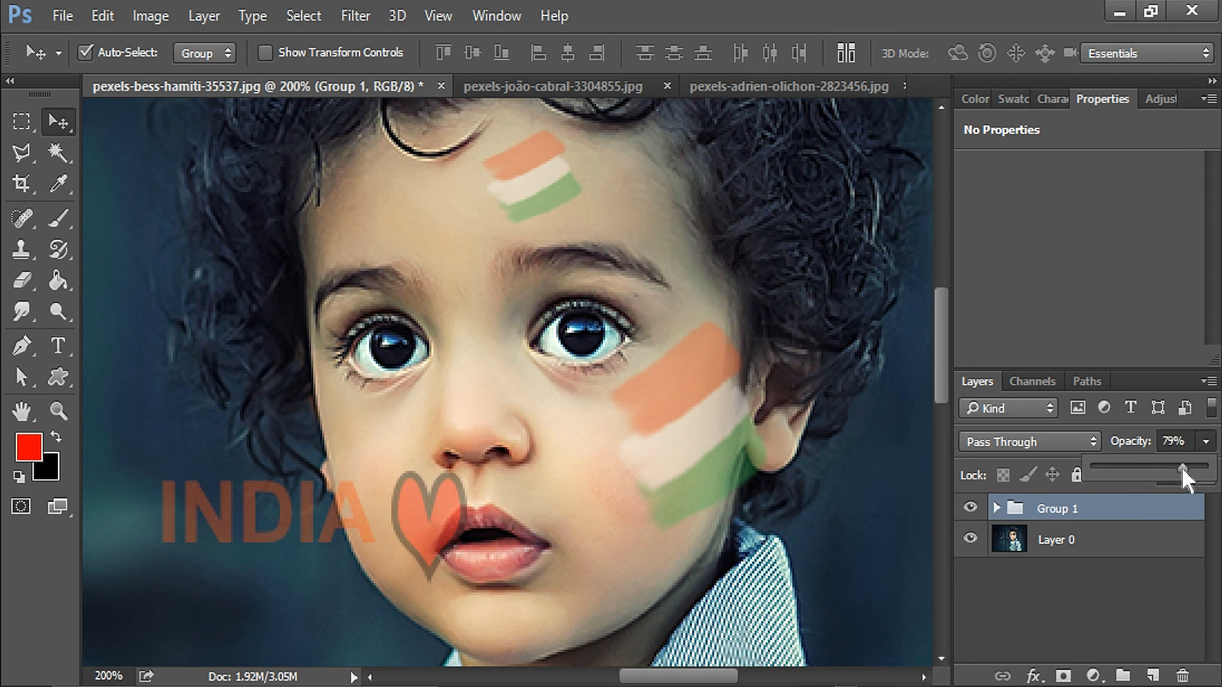
pyautogui.moveTo(1202, 469); pyautogui.dragTo(1210, 469)
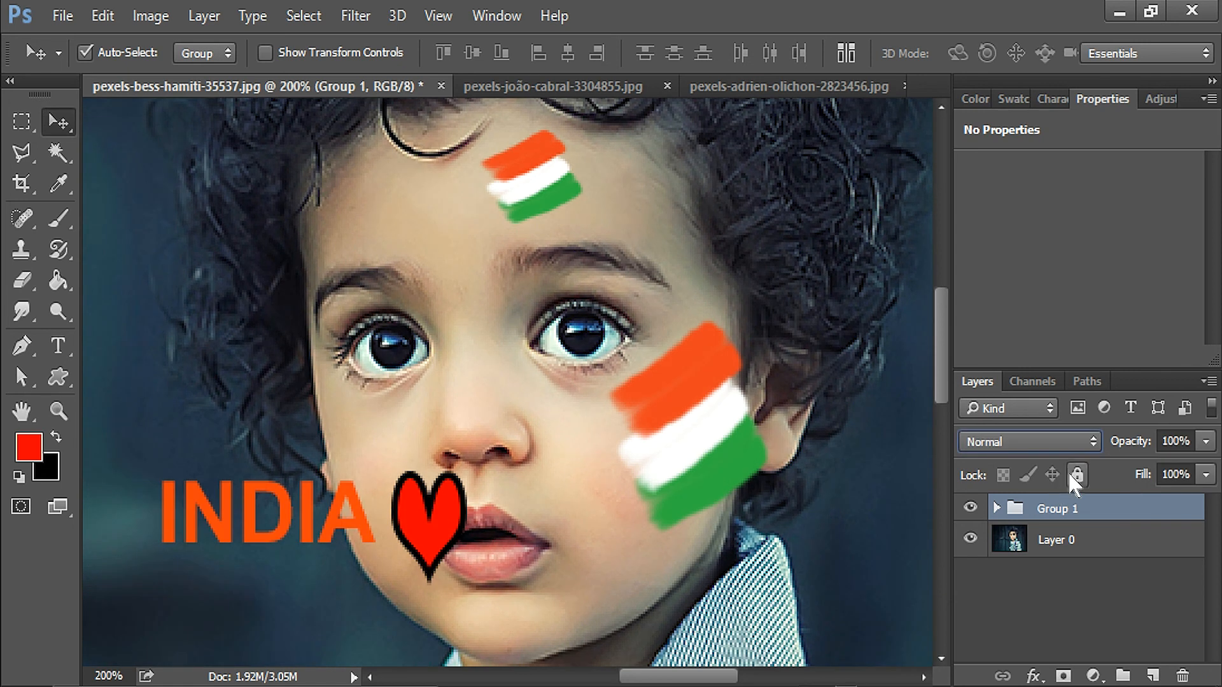
# Set Group 1's blend mode to Screen and rename the group india.
pyautogui.click(1092, 441)
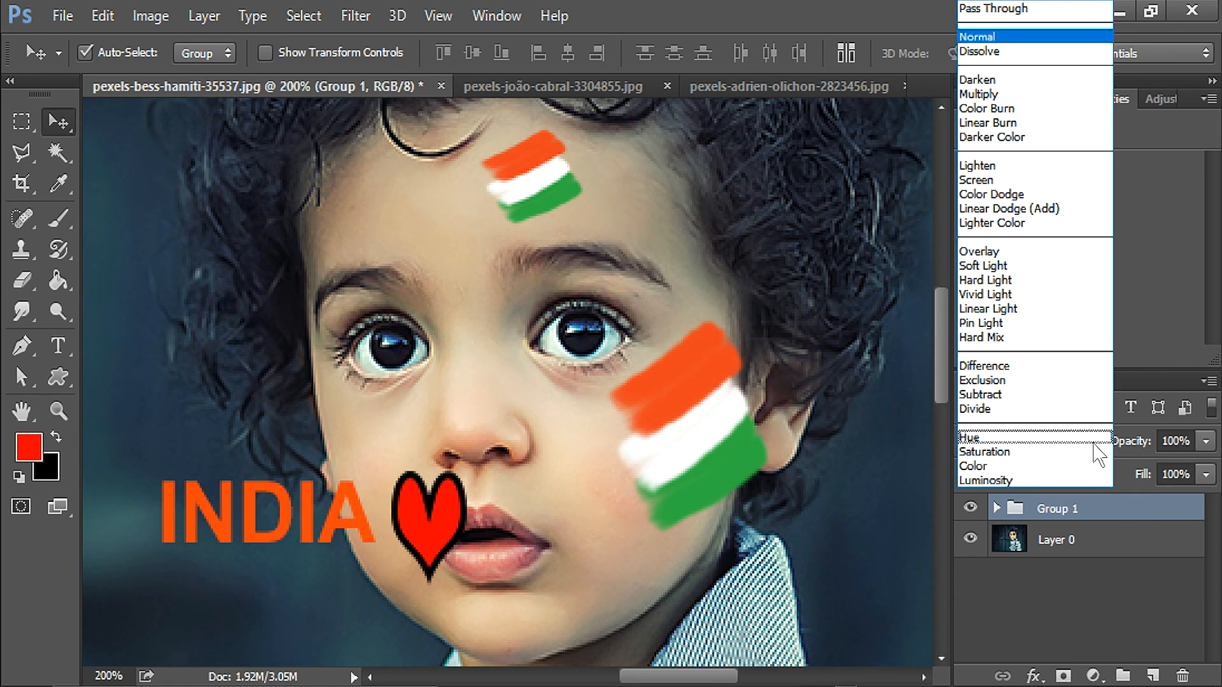
pyautogui.click(985, 181)
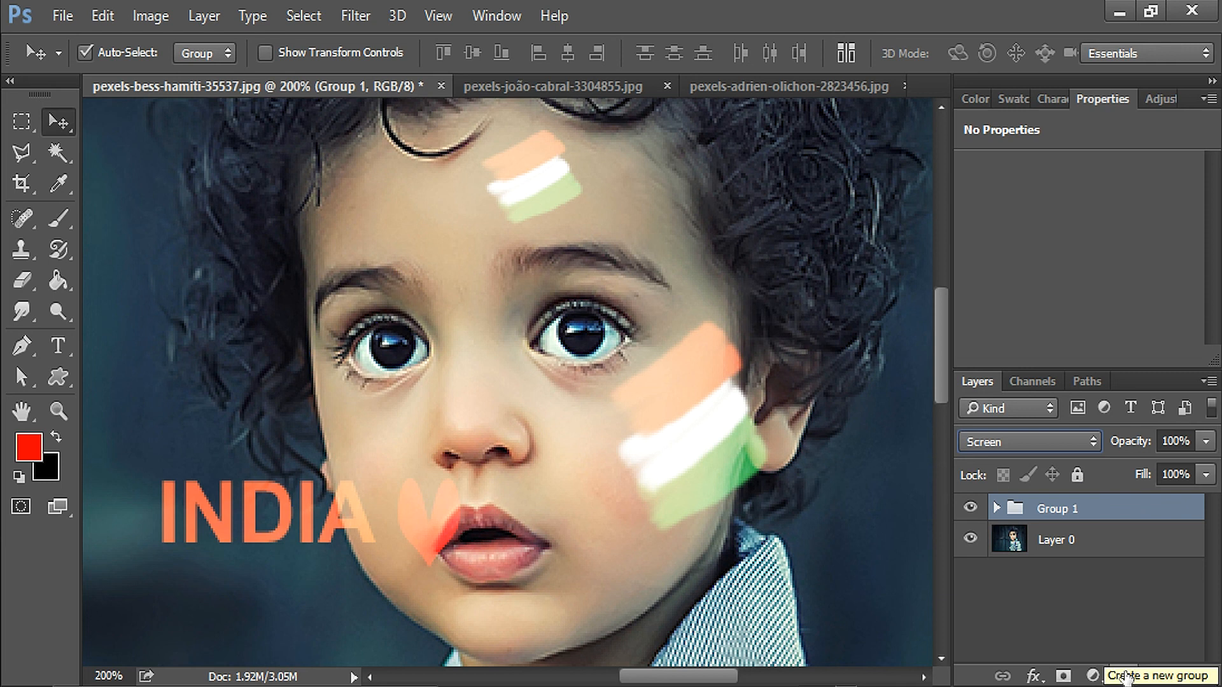
pyautogui.doubleClick(1067, 508)
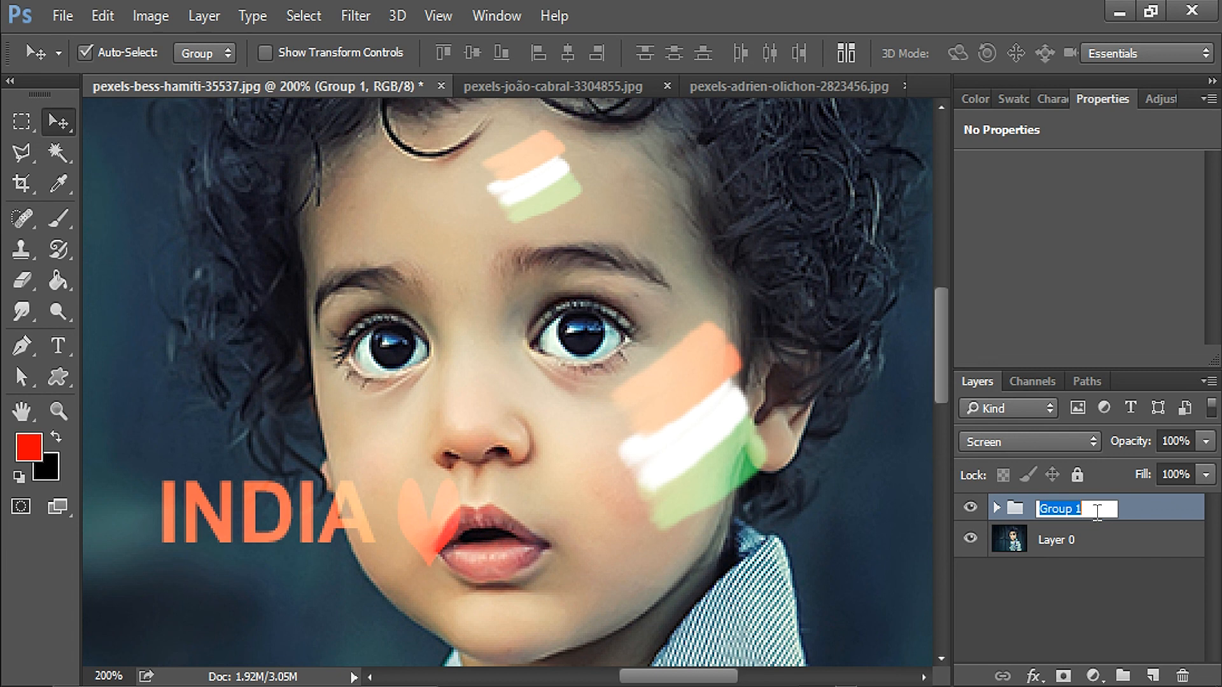
pyautogui.write('india')
pyautogui.press('Return')
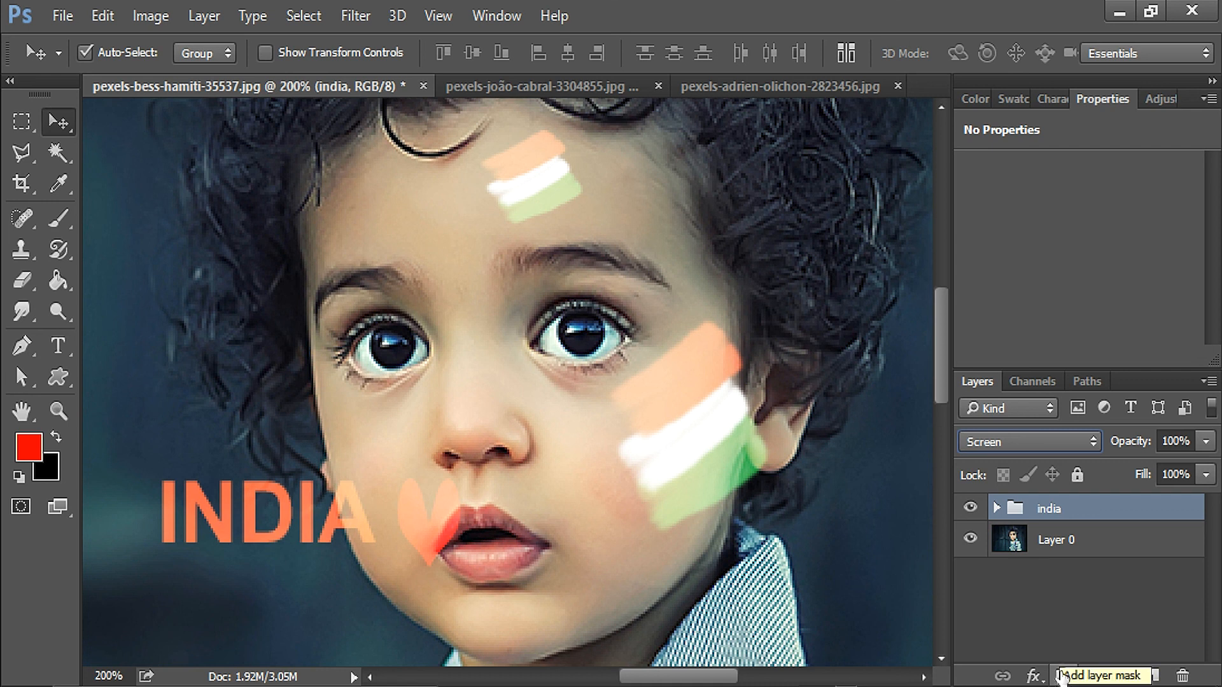
# Open the blend mode choices for the india group.
pyautogui.click(1070, 453)
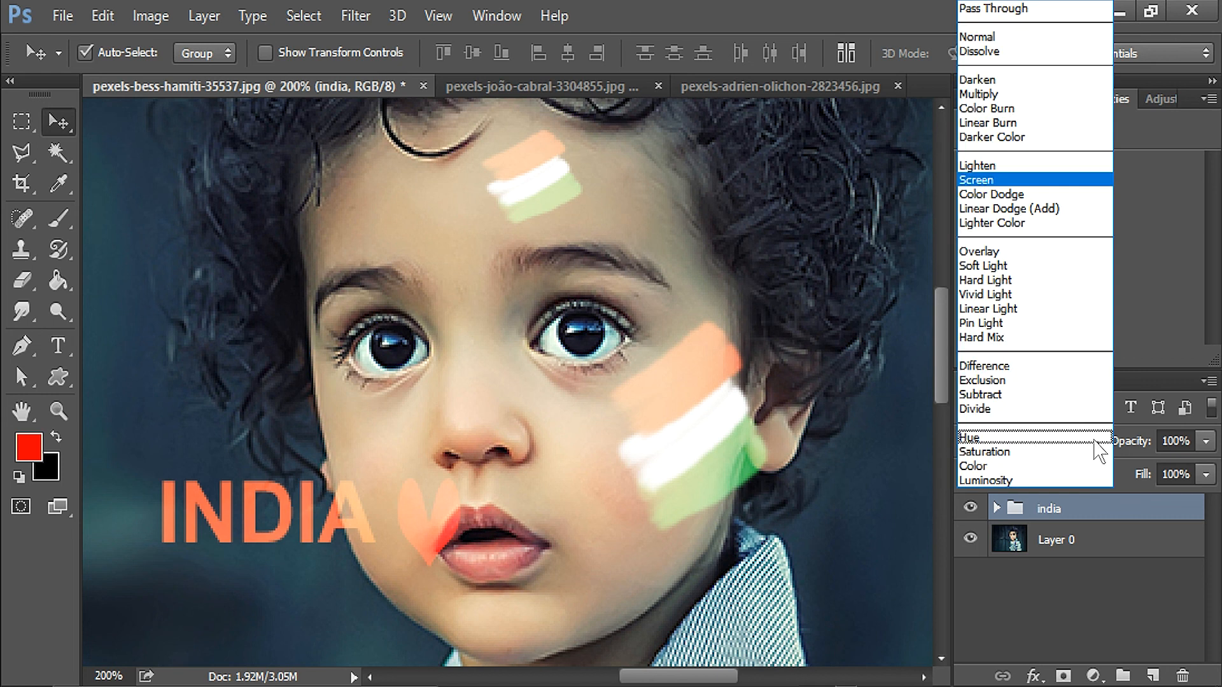